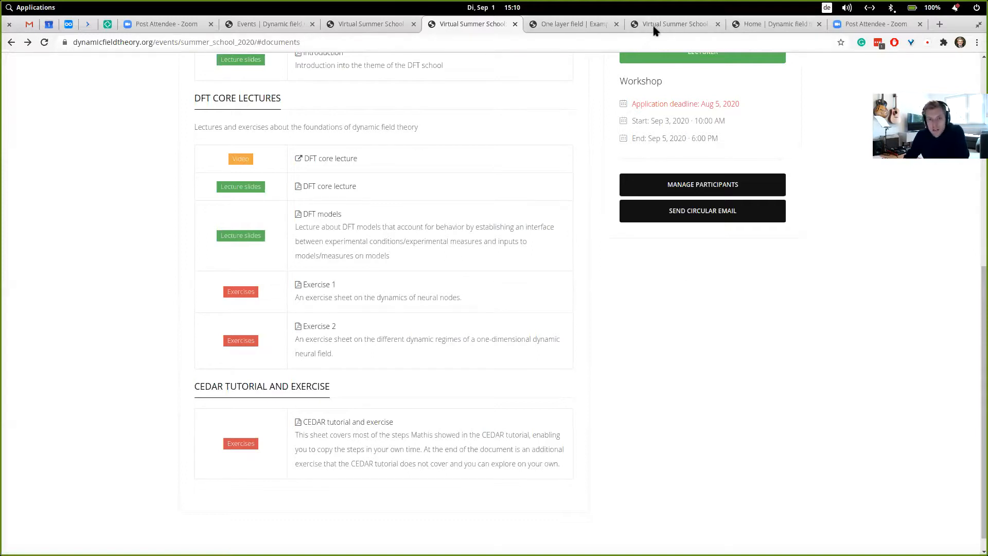
Open the Software page of the Dynamic Field Theory website.
click(764, 24)
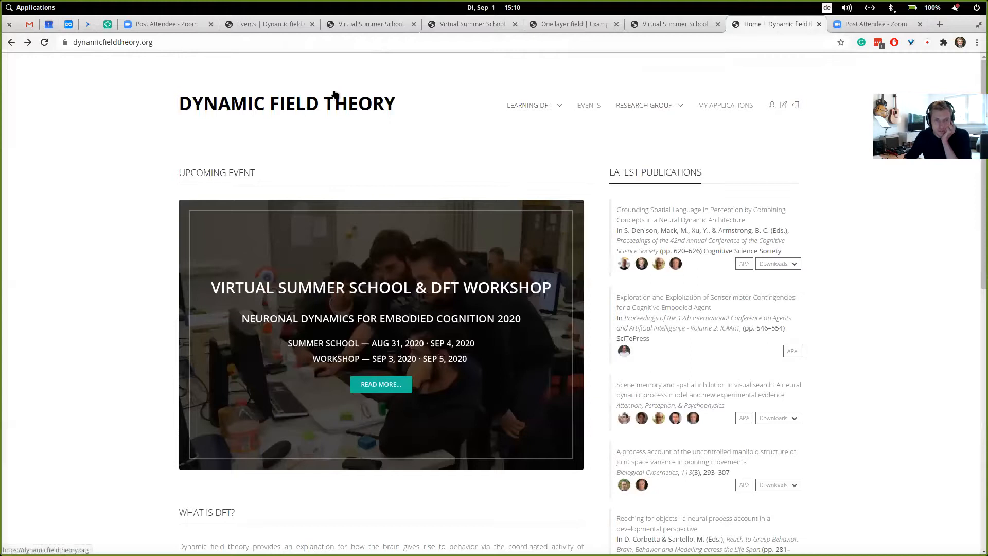
mouse_move(535, 106)
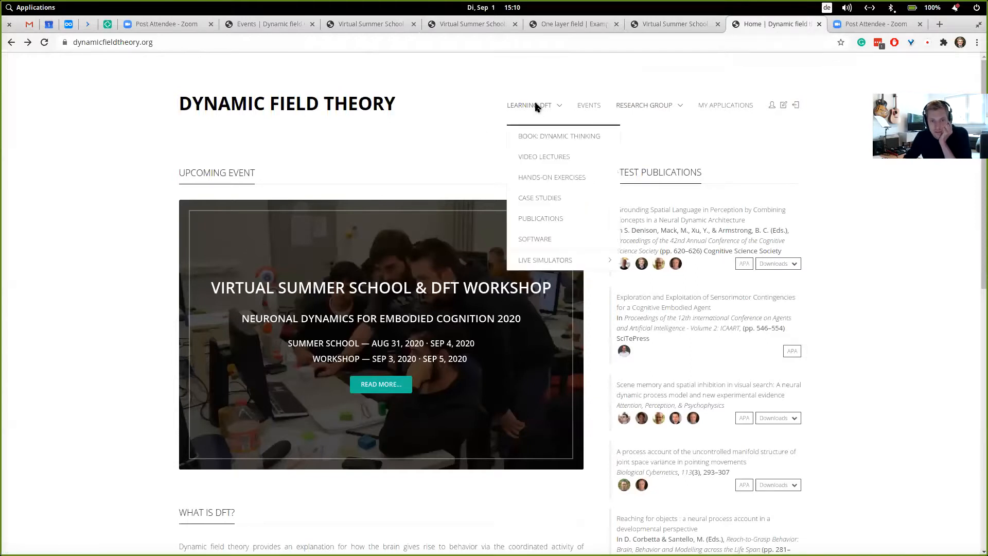
click(534, 238)
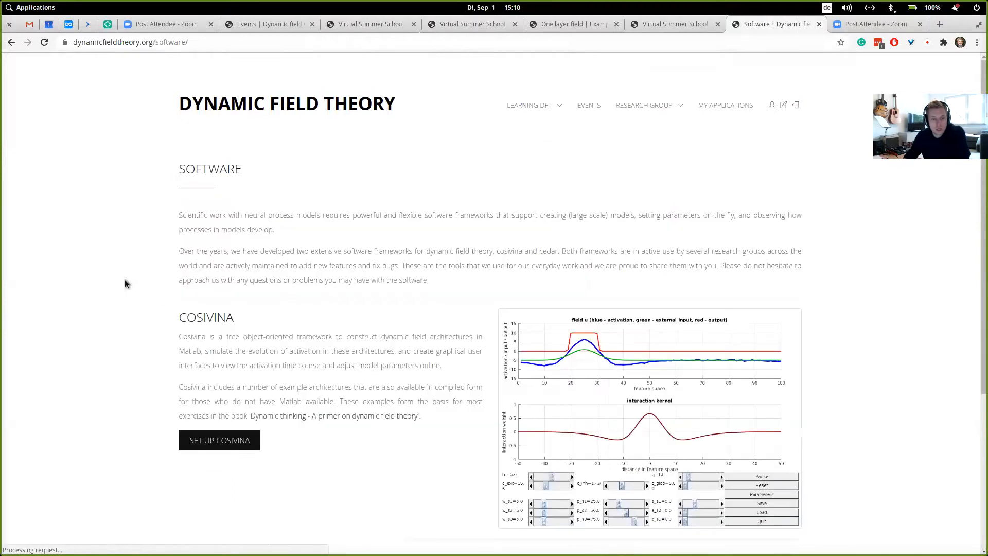
Follow the cedar setup link on the Software page and open the cedar download page with the pre-built apps.
scroll(124, 279, down, 2)
scroll(125, 279, down, 2)
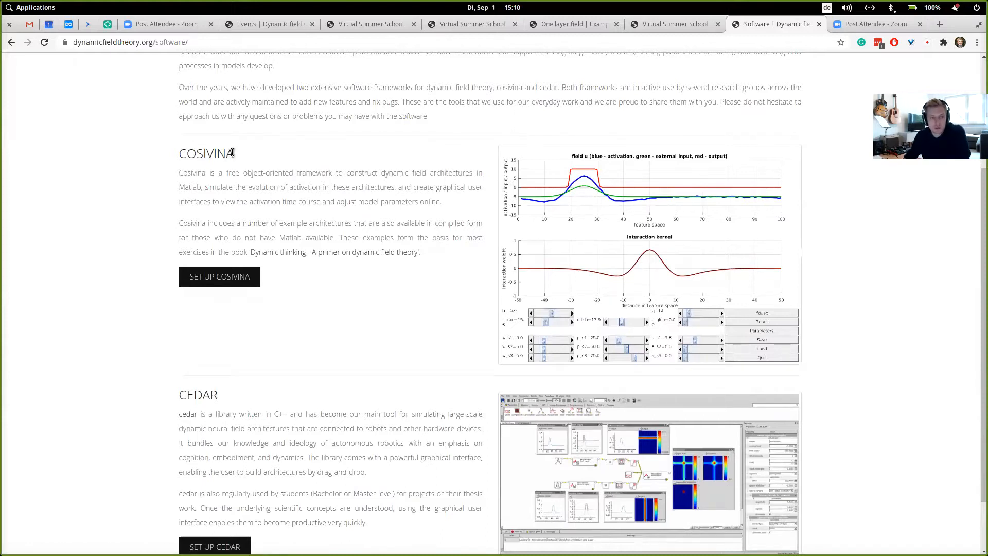
scroll(233, 153, down, 3)
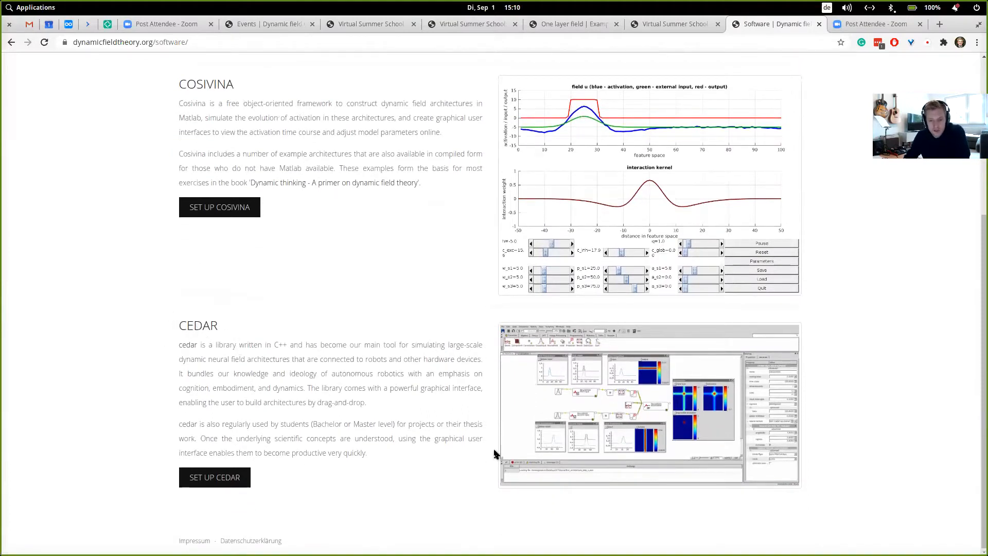
click(213, 477)
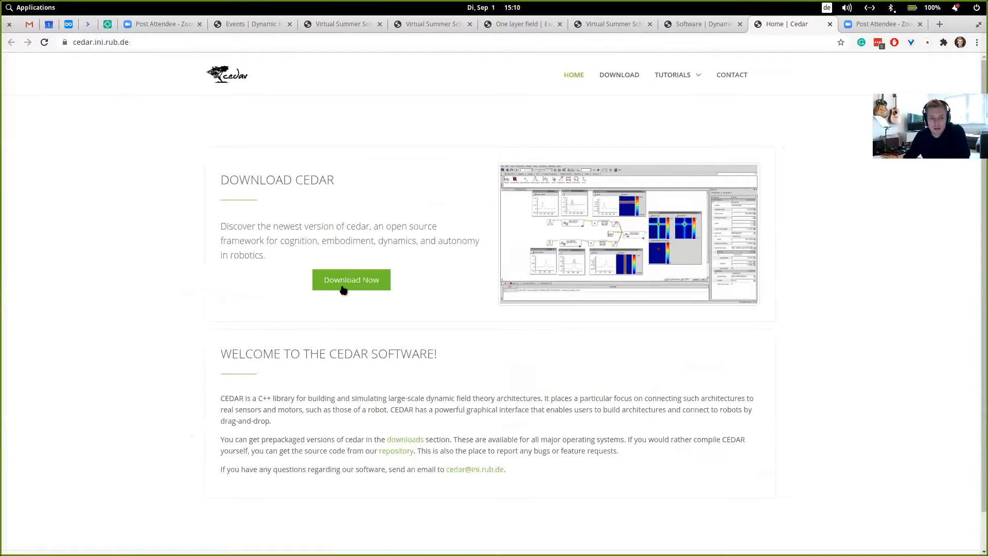
click(351, 281)
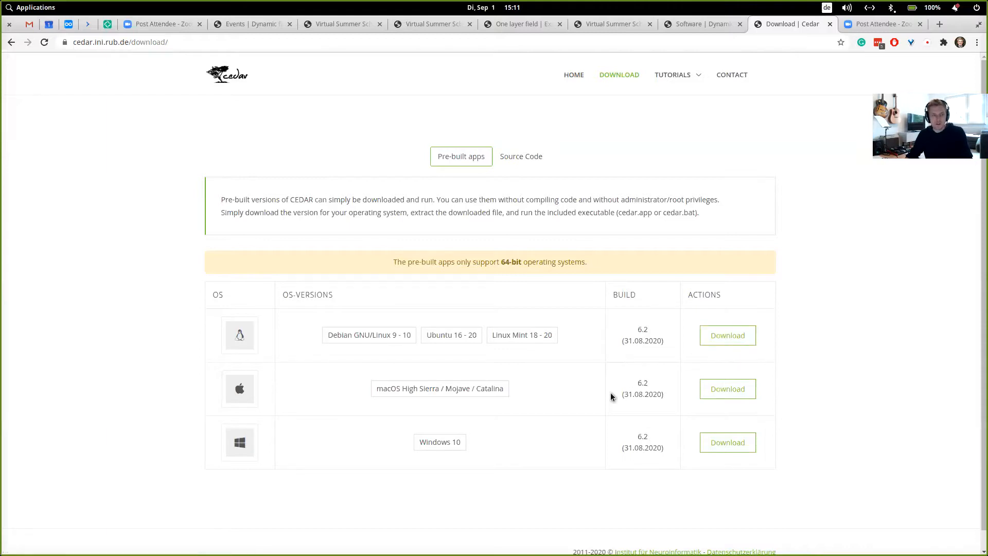
Switch to the file manager, look through the cedar subfolder and launch cedar.app.
key(super+Down)
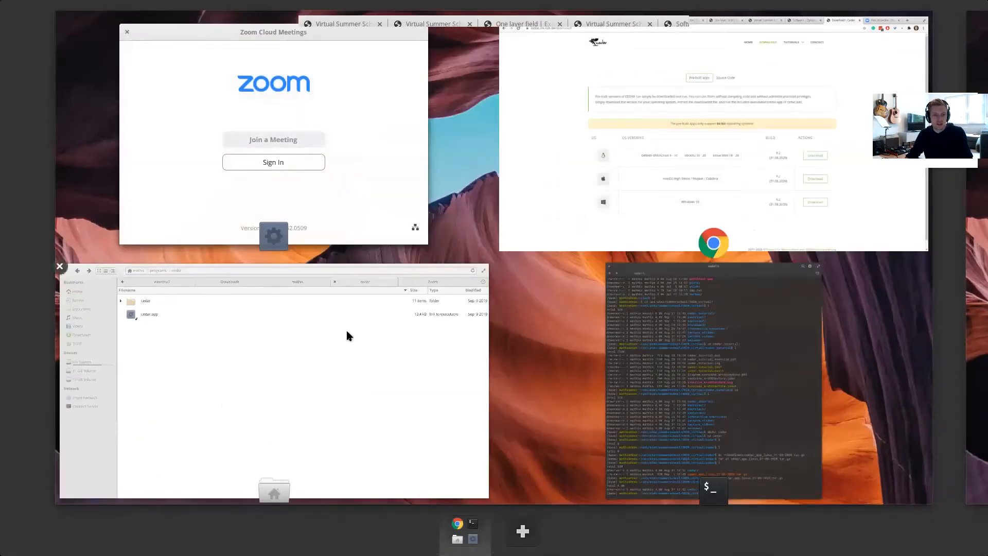
click(331, 360)
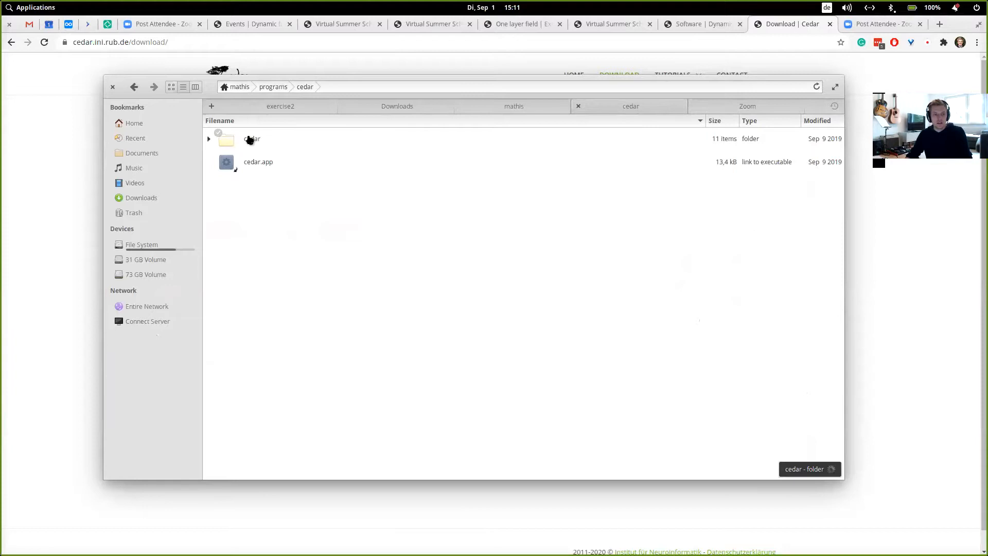
click(209, 139)
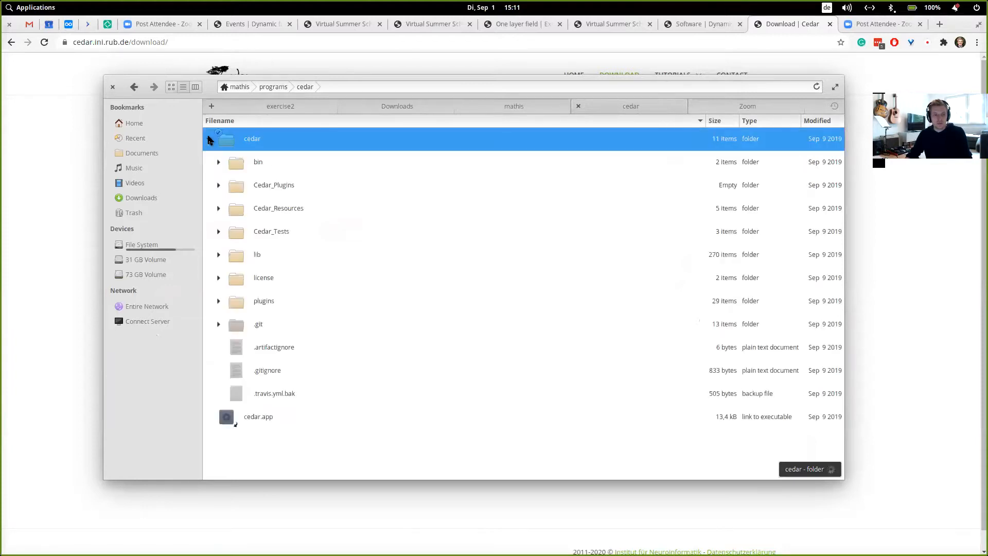
click(209, 139)
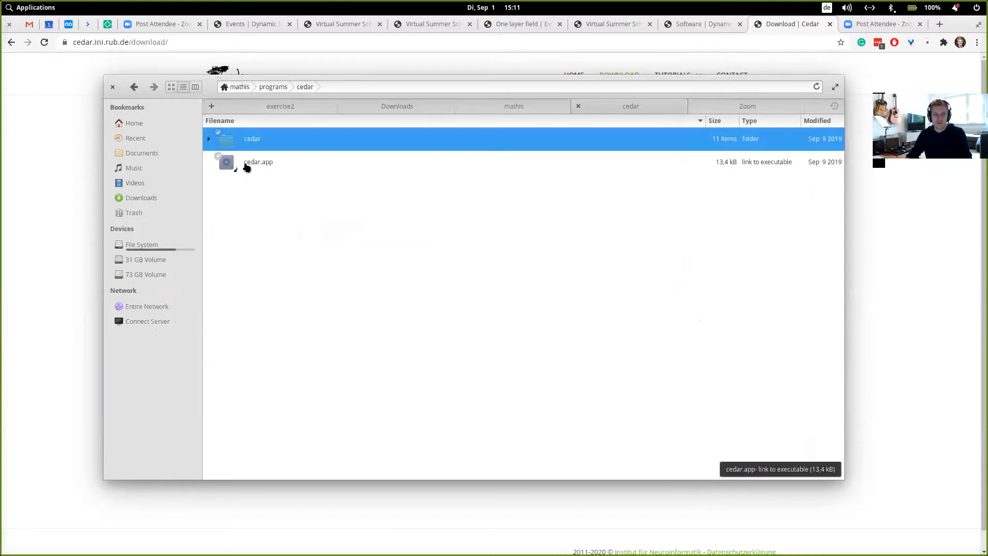
click(265, 164)
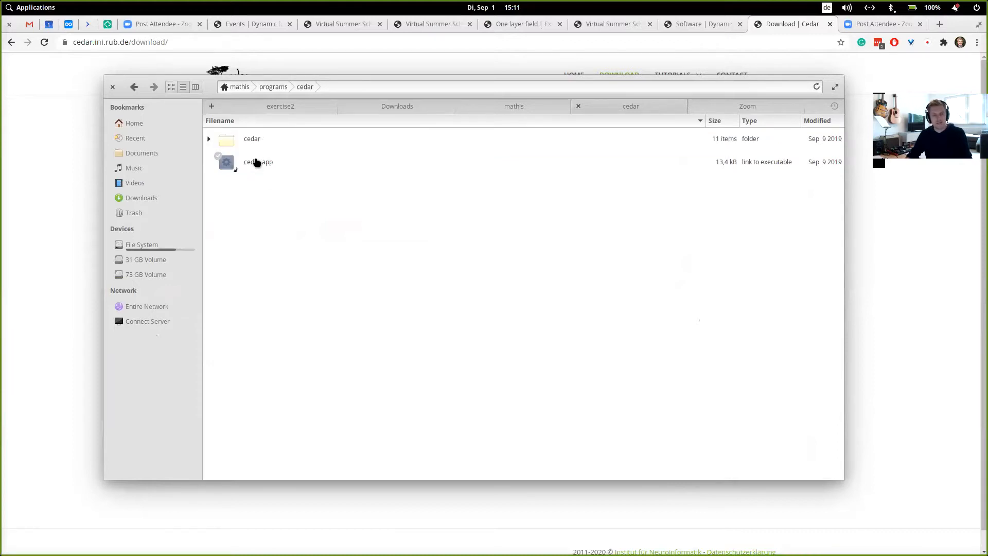
click(260, 162)
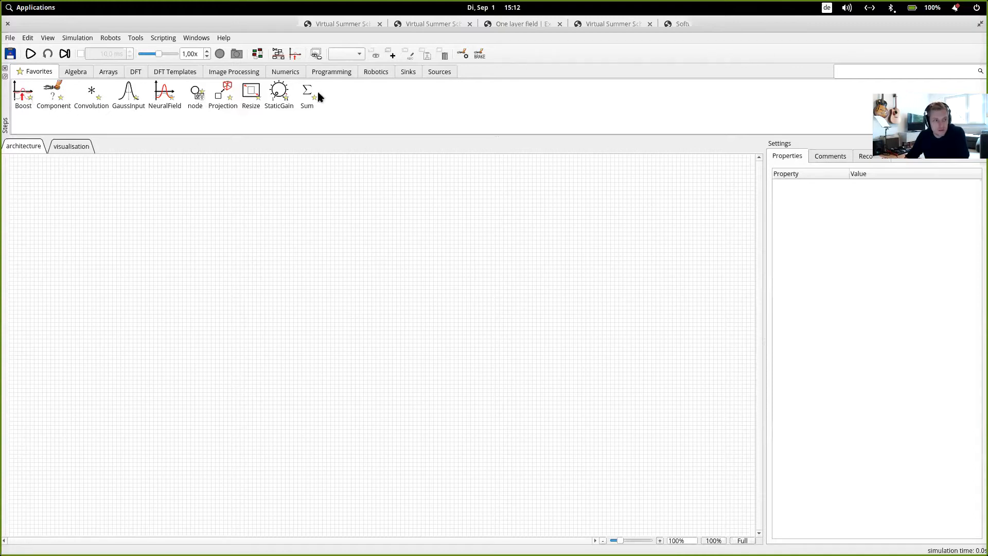
Browse the available processing steps by category, from Algebra through Programming.
click(77, 71)
click(103, 72)
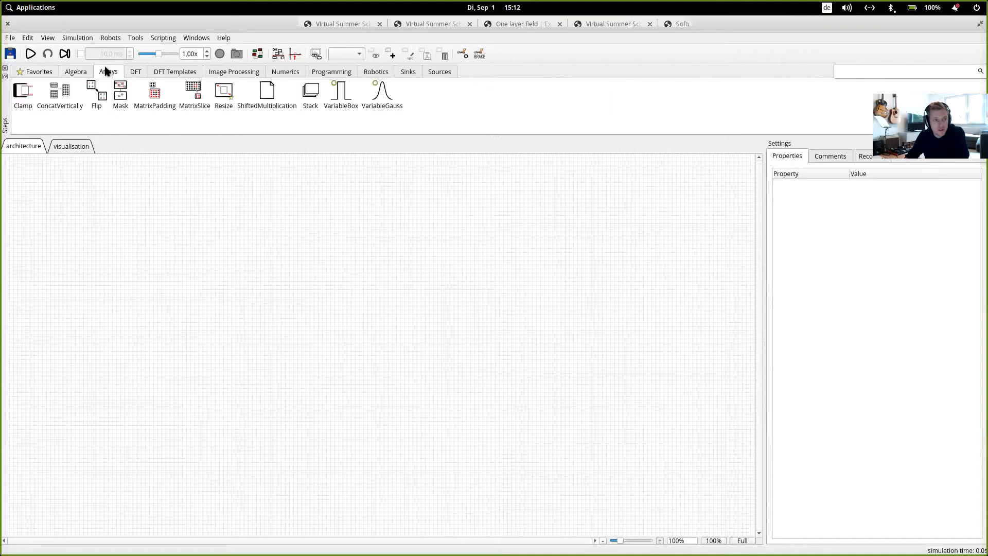
click(136, 72)
click(165, 73)
click(230, 71)
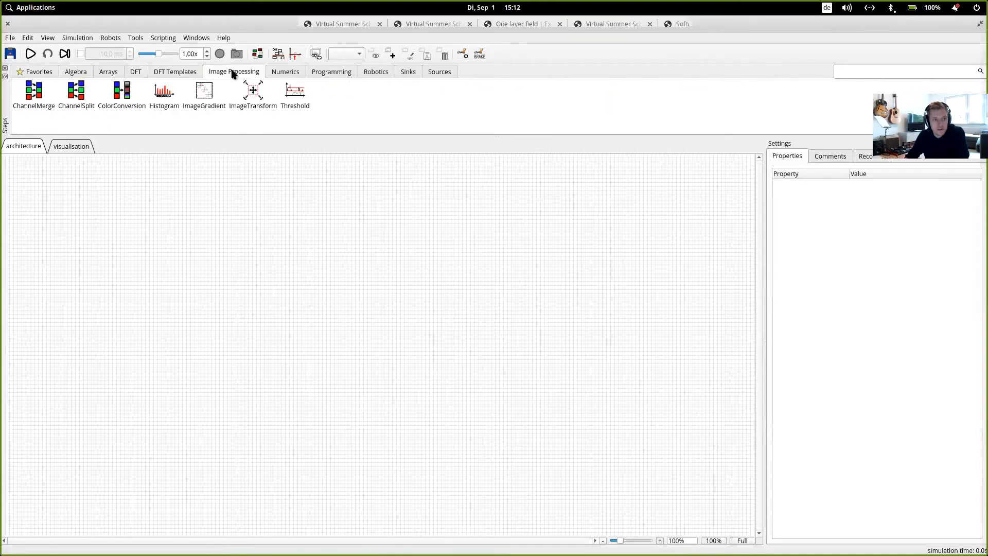
click(283, 72)
click(339, 72)
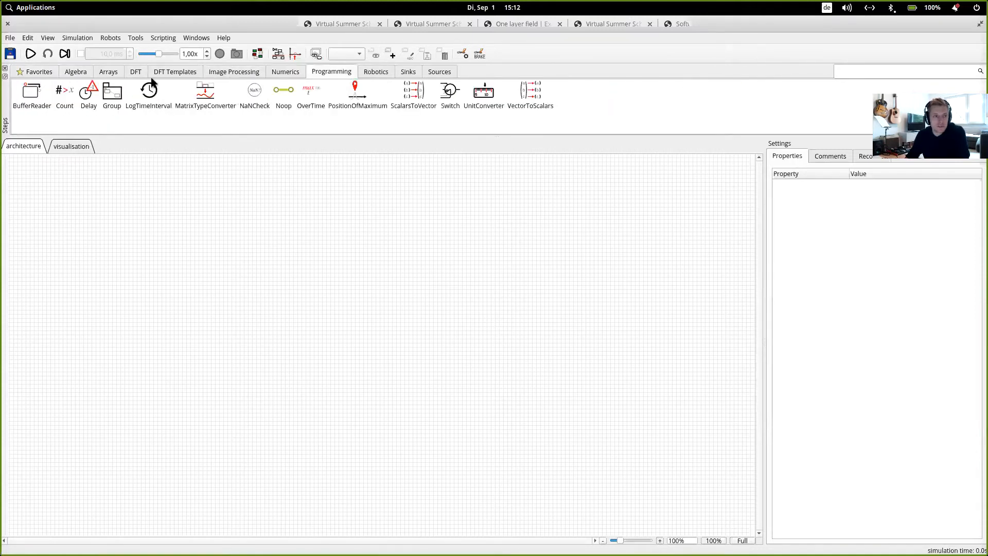
Place a NeuralField step from the favorites on the architecture canvas.
click(32, 73)
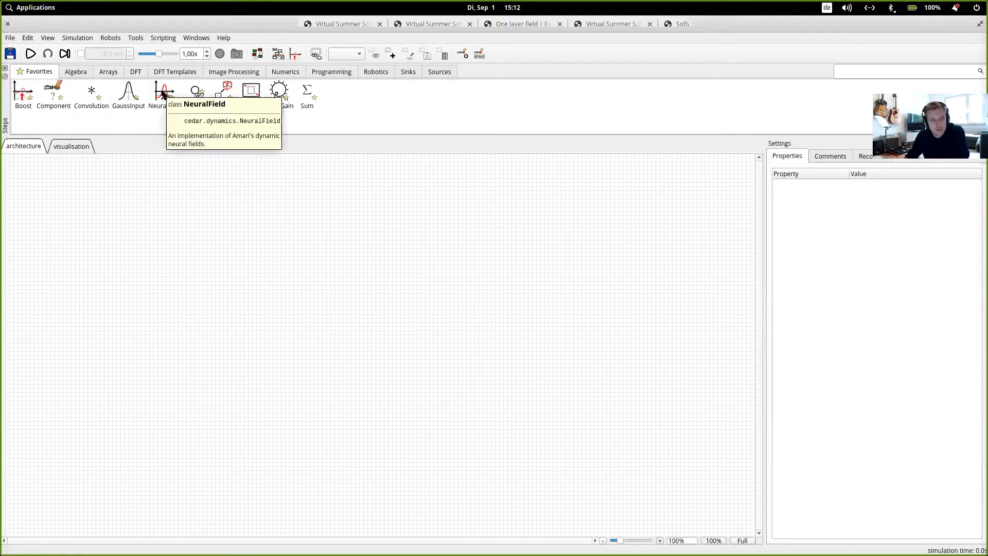
drag(163, 95, 367, 300)
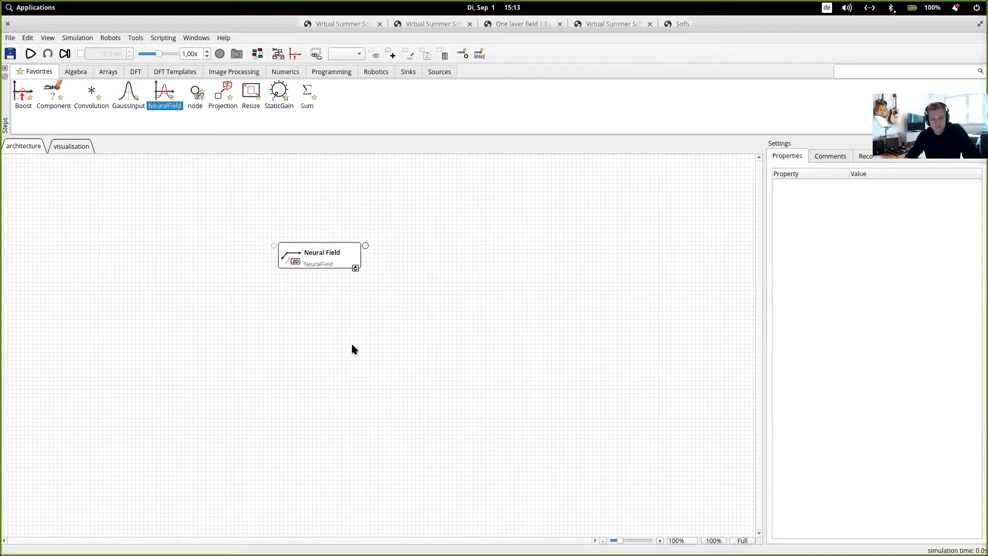
Add two extra NeuralField steps to the canvas and delete both of them, keeping only the first field.
drag(159, 99, 393, 303)
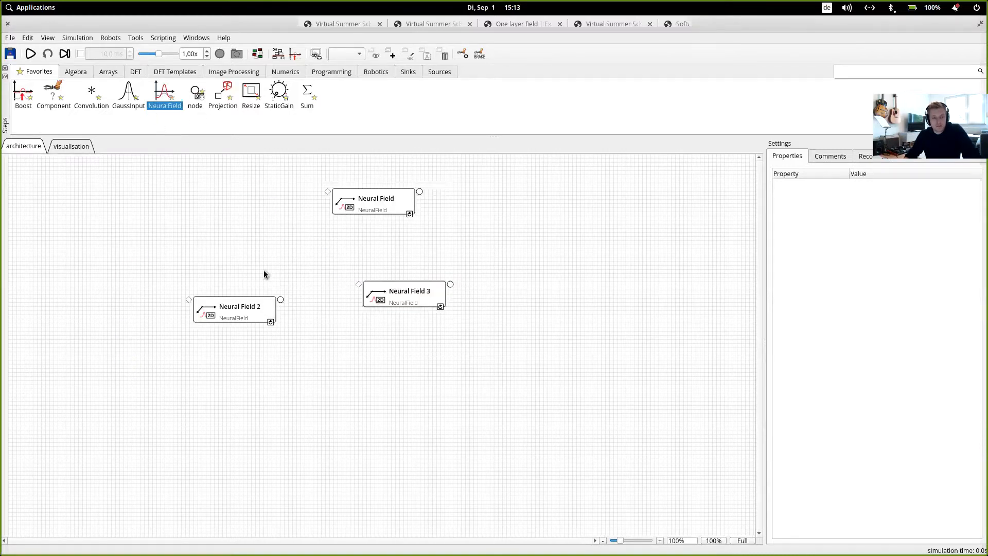
click(399, 303)
key(Delete)
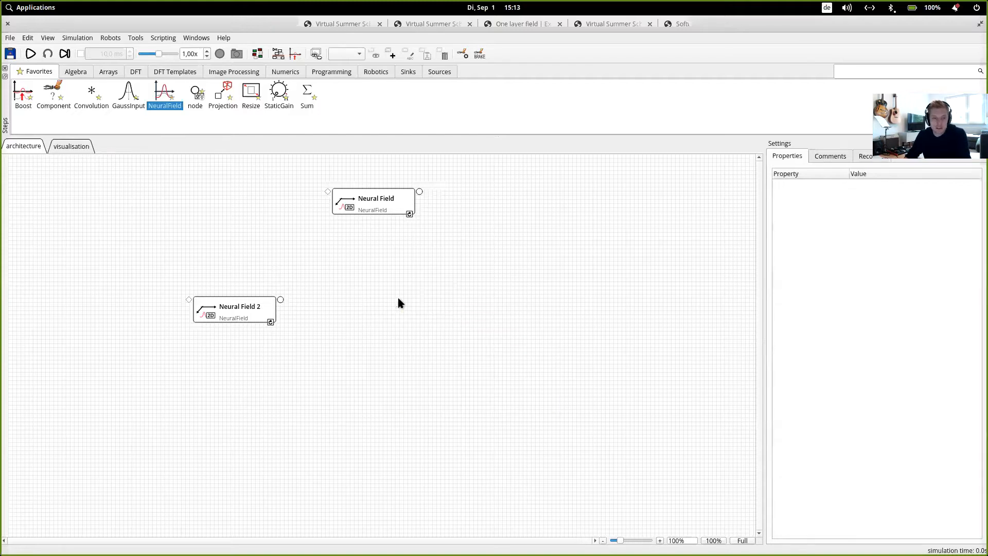
click(249, 317)
key(Delete)
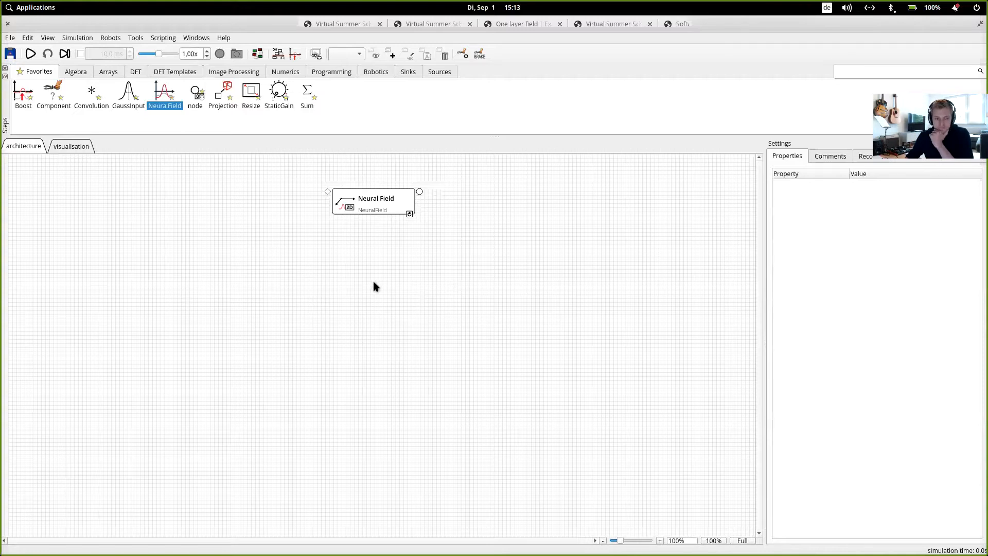
Reposition the remaining neural field, rename it "test field" and set its dimensionality to 1.
drag(388, 202, 342, 264)
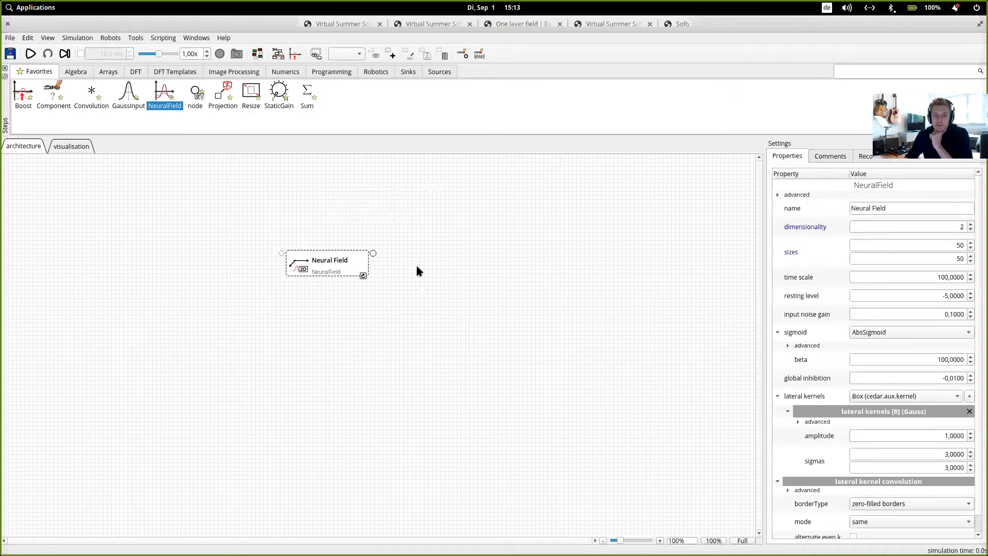
triple_click(886, 208)
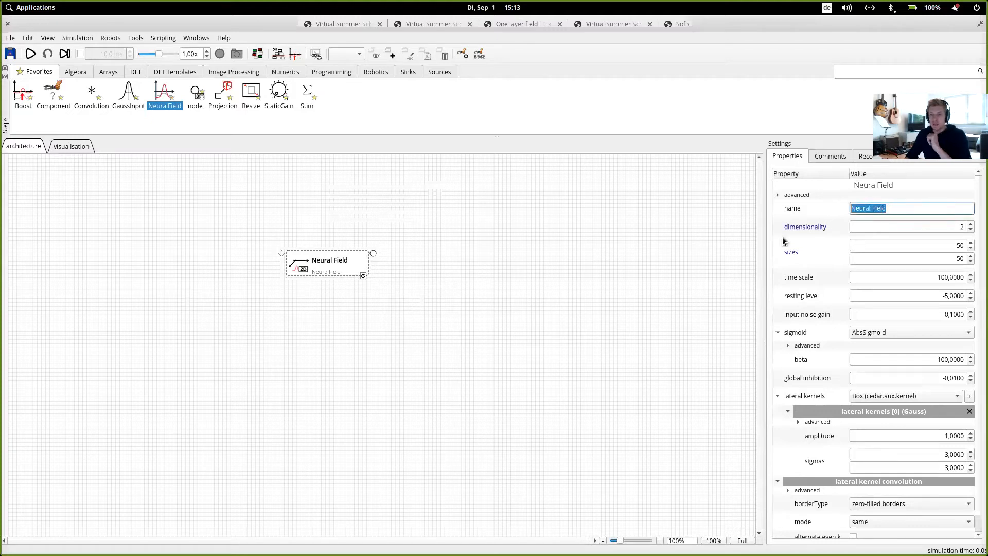
text(test field)
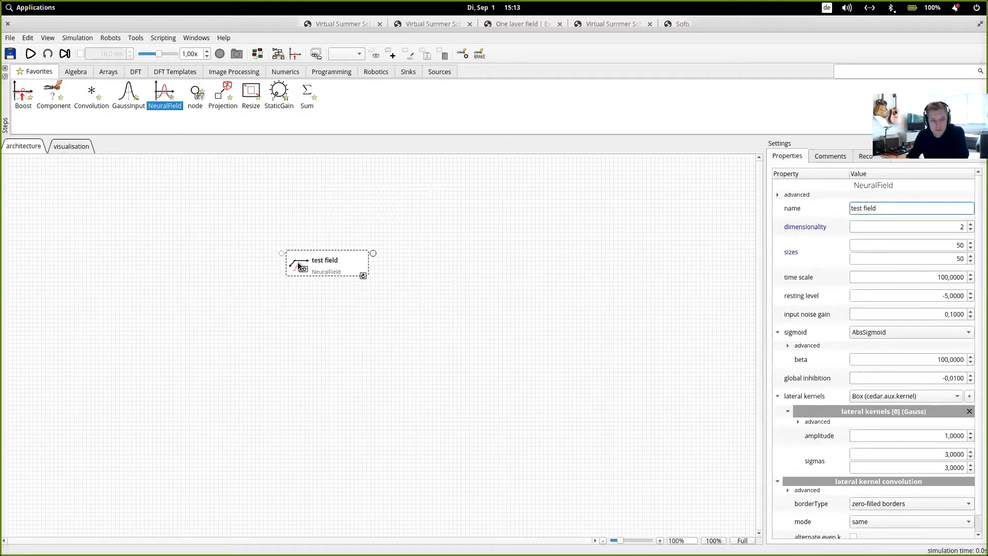
click(342, 269)
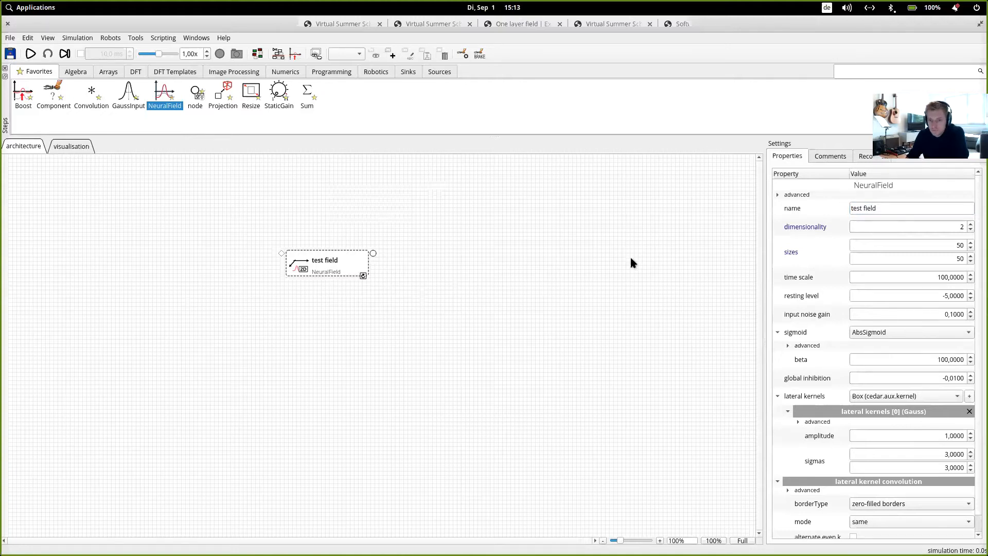
click(971, 230)
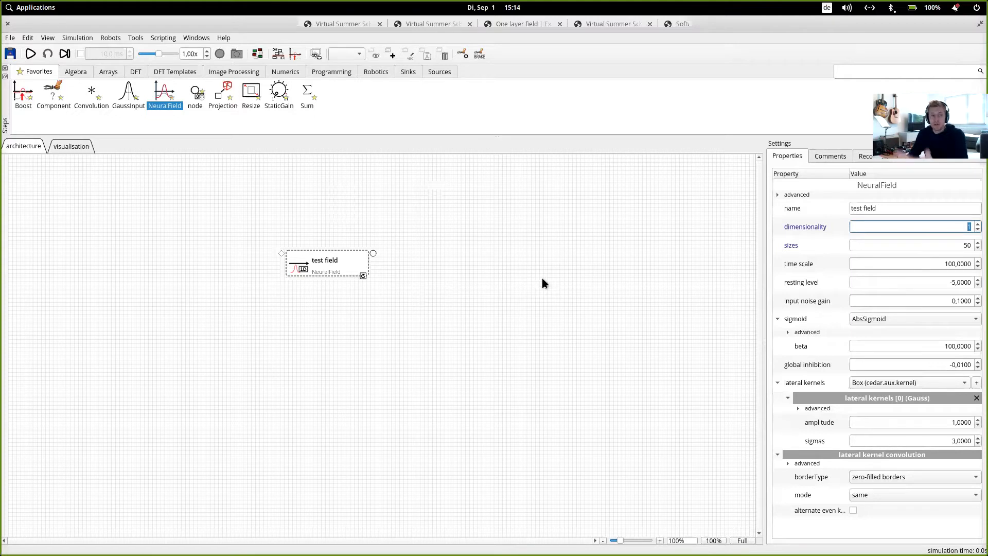
click(114, 168)
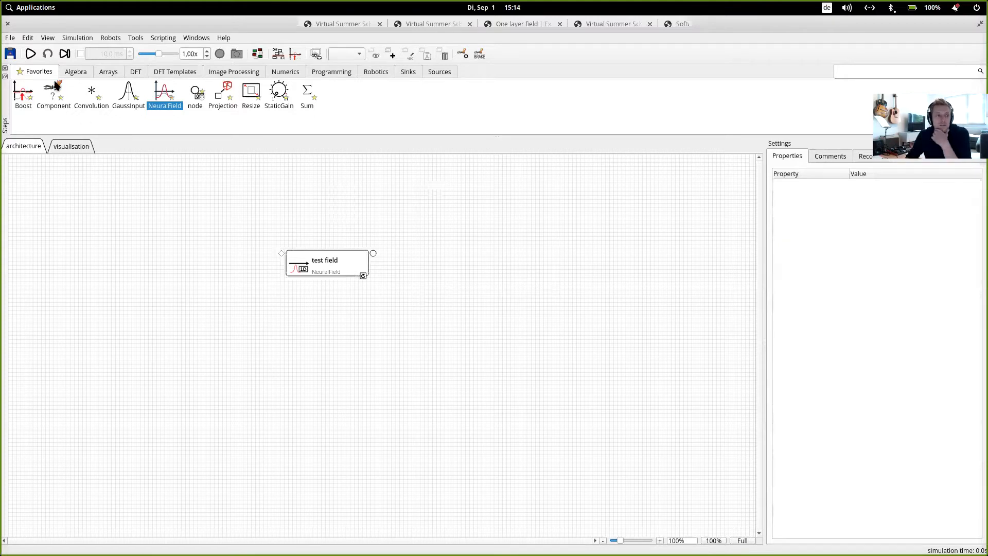
Start the simulation and open a field plot for the test field.
click(31, 55)
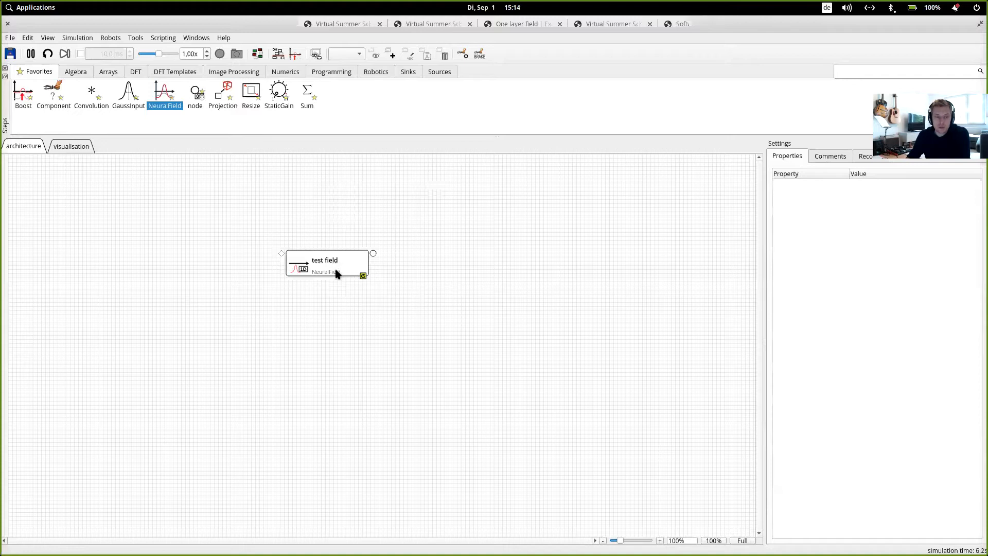
mouse_move(332, 272)
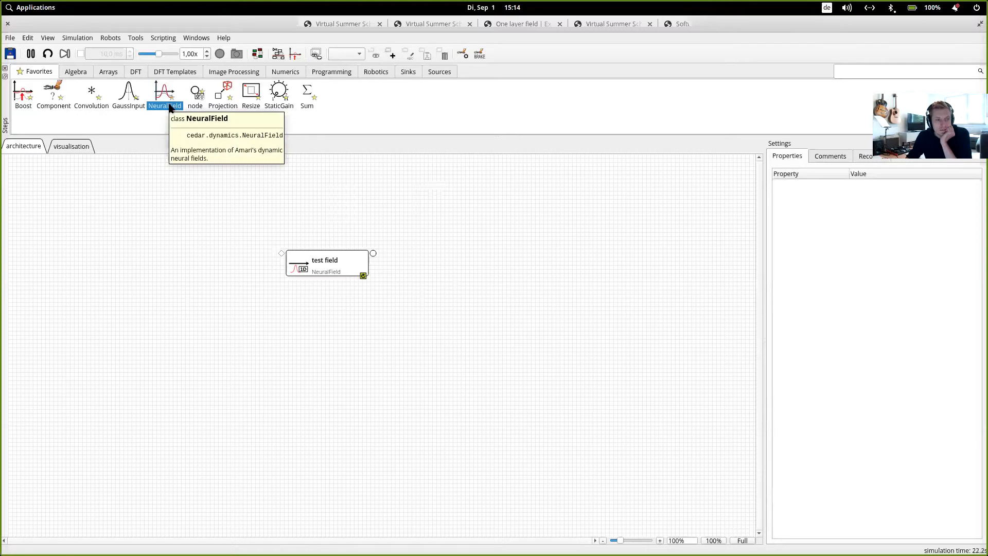
right_click(343, 258)
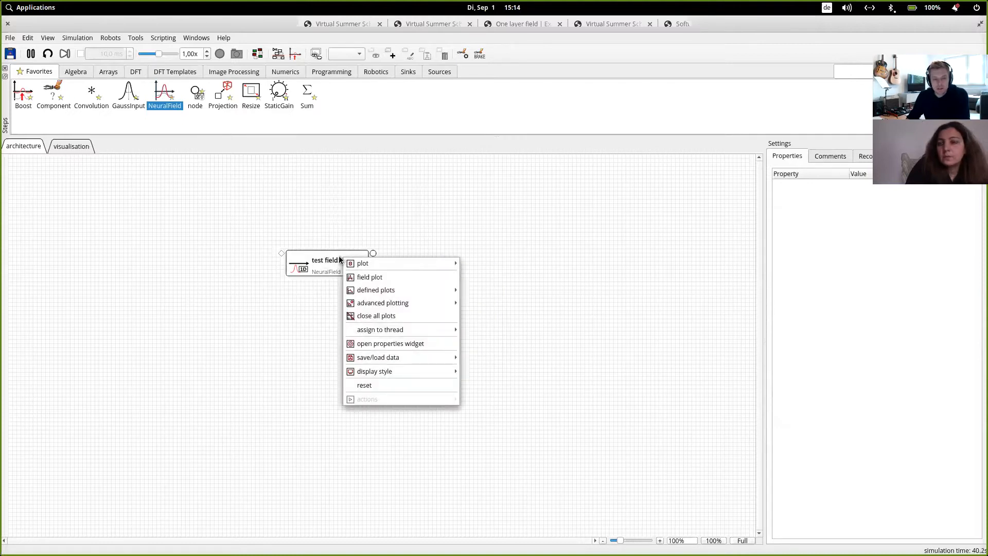
mouse_move(387, 264)
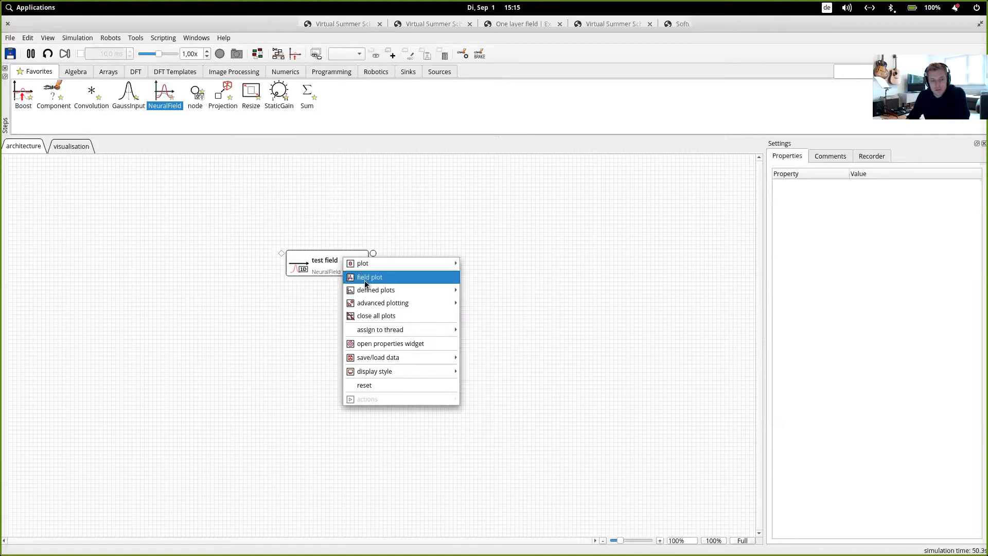
click(383, 283)
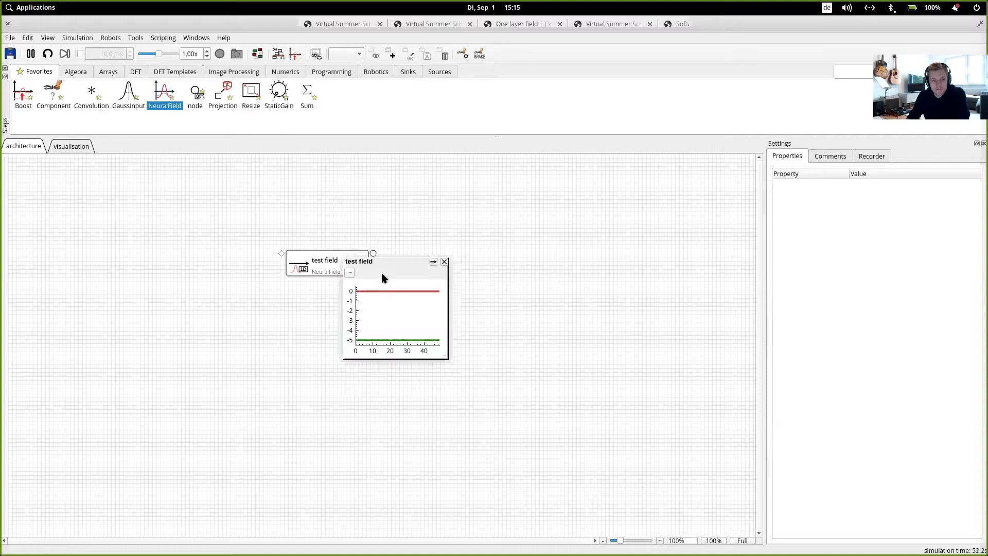
Enlarge the test field plot, show its legend, and place it beside the field on the canvas.
drag(383, 261, 462, 237)
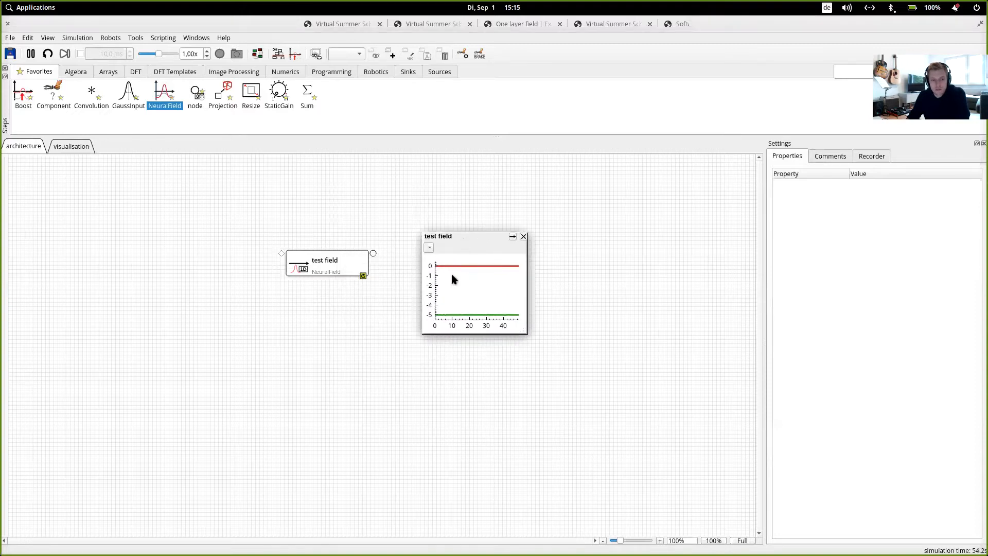
drag(526, 332, 667, 463)
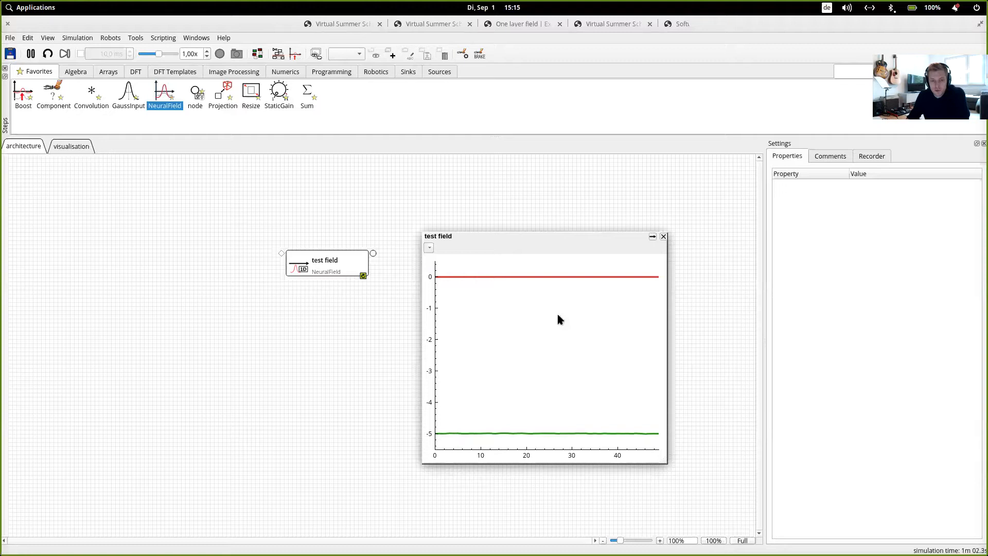
right_click(553, 337)
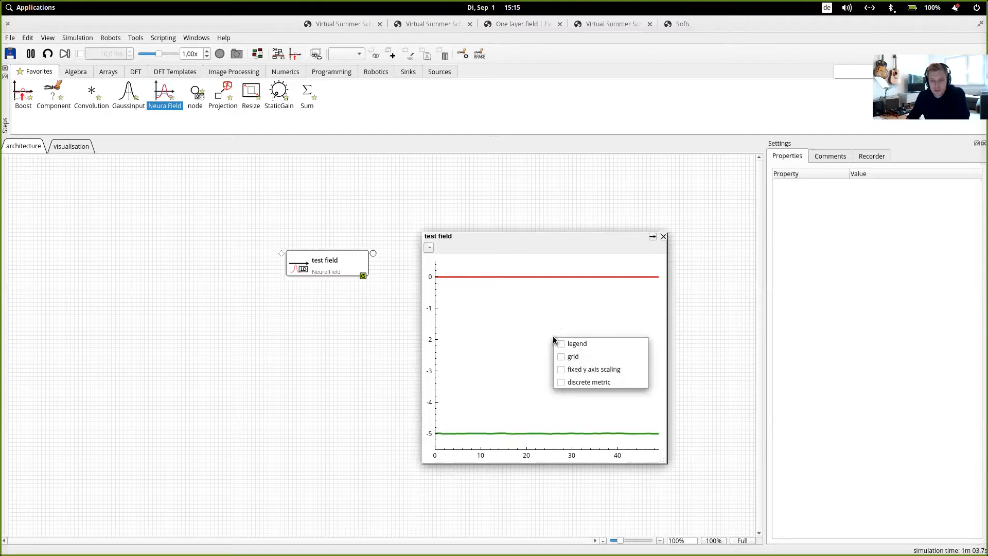
click(576, 348)
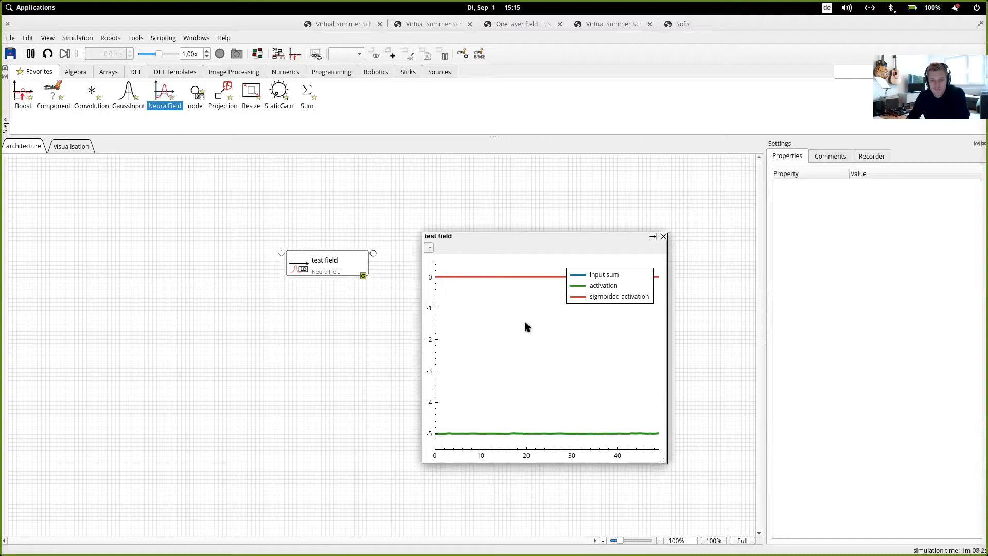
drag(527, 237, 545, 215)
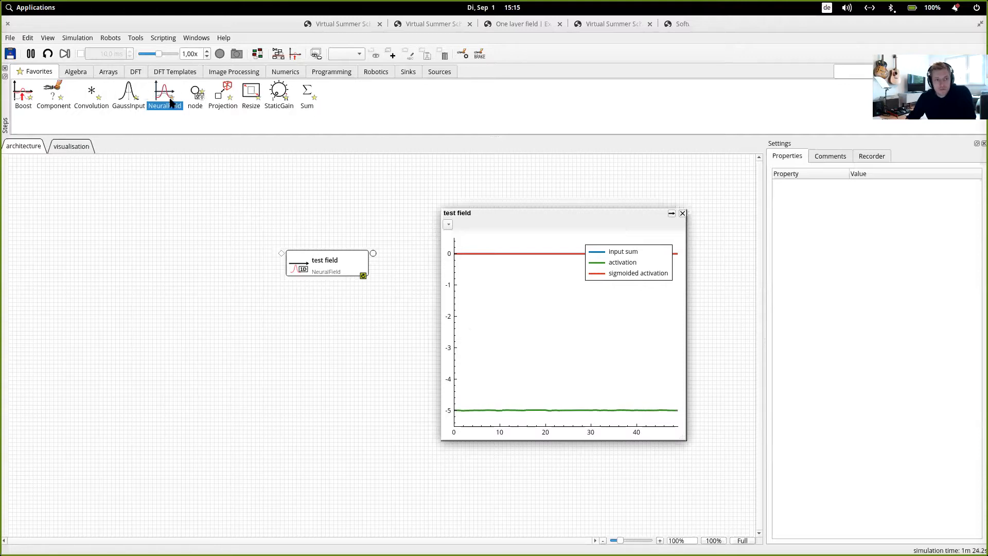
Add a GaussInput step from the favorites and place it just before the test field's input.
click(129, 95)
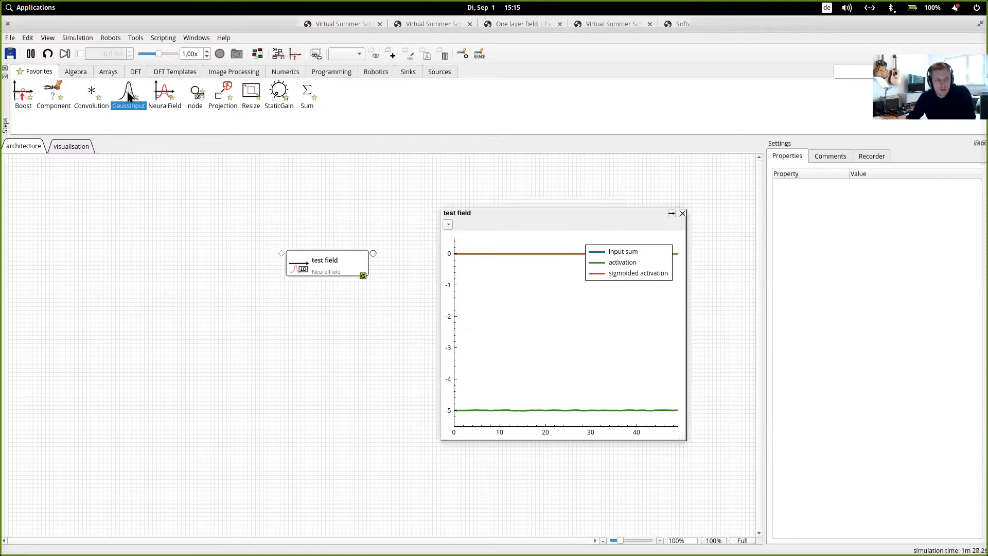
drag(129, 94, 190, 259)
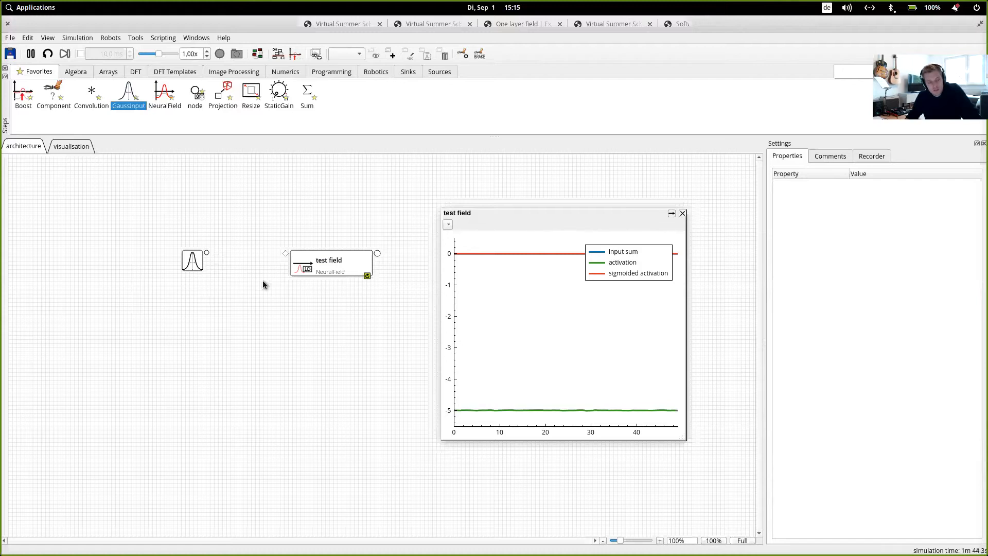
drag(197, 266, 230, 264)
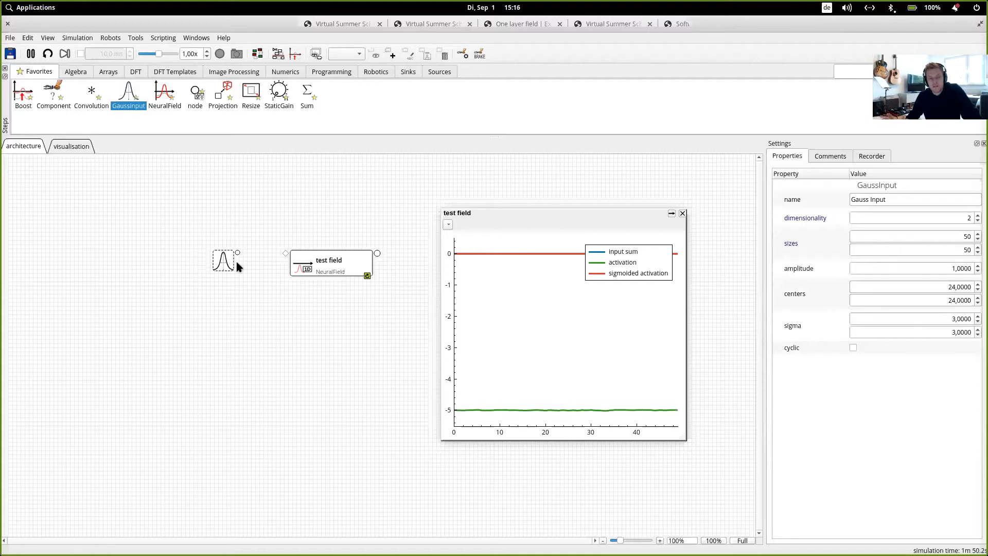
Check the test field's properties, set the Gauss input's dimensionality to 1, and connect its output to the test field.
click(308, 263)
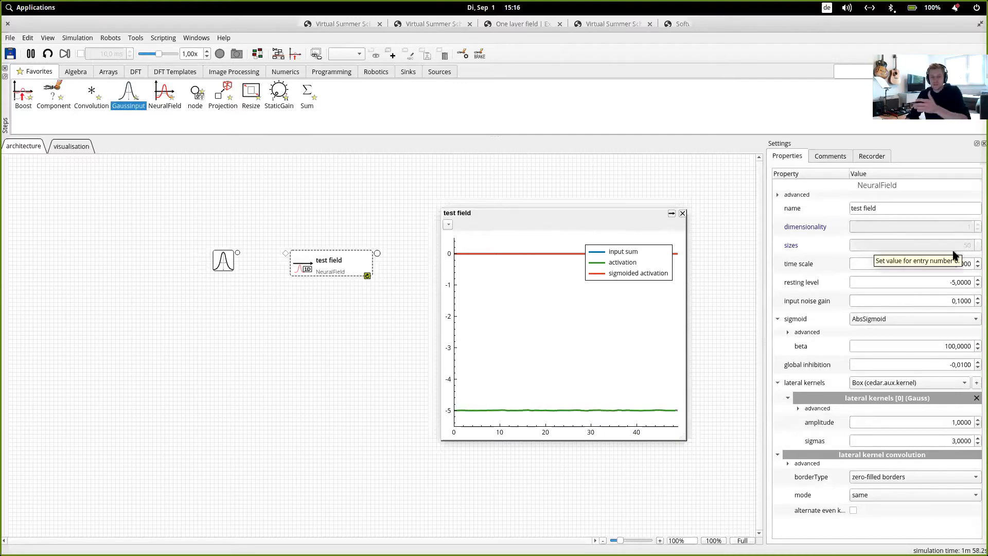
click(228, 264)
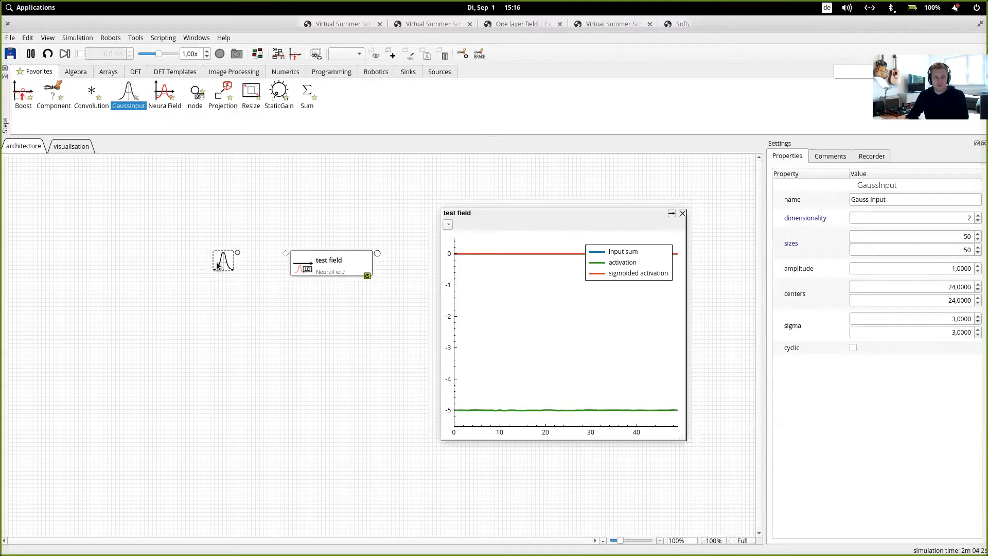
click(977, 221)
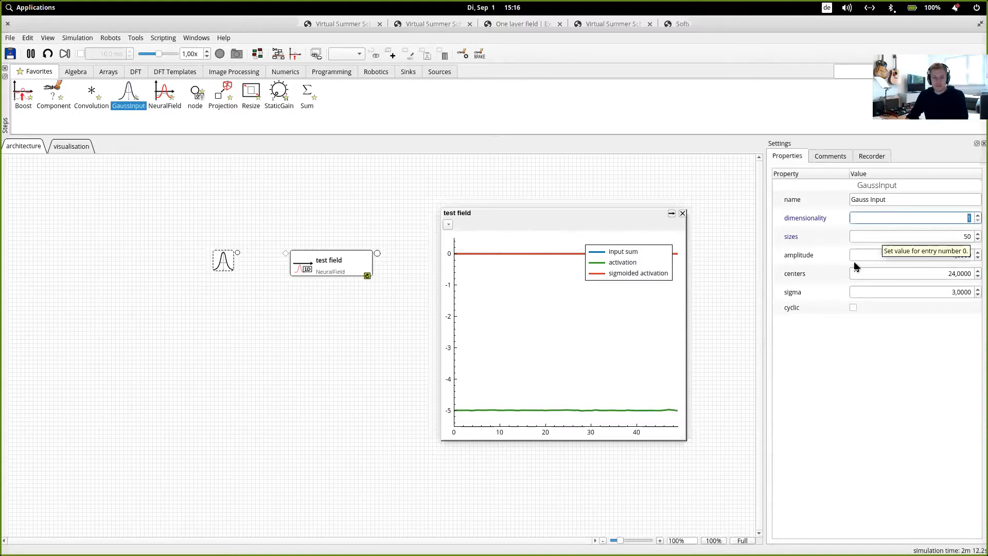
click(243, 300)
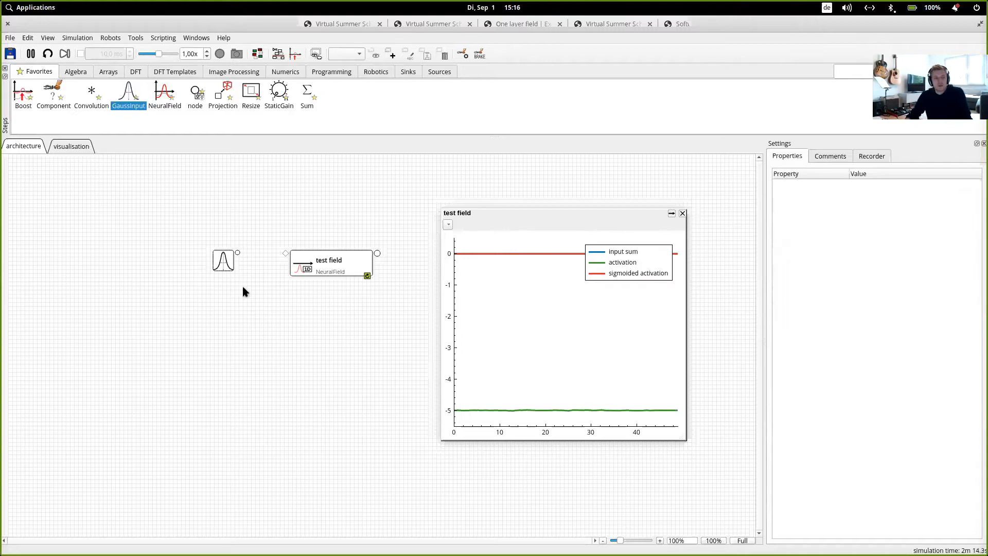
drag(237, 252, 285, 254)
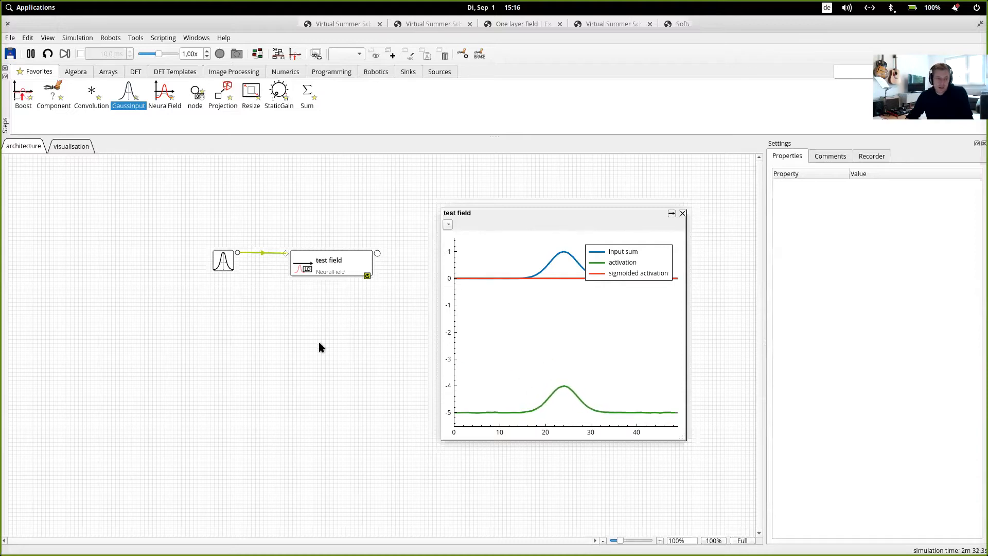
Vary the Gauss input's center upward beyond 30 and back down, finishing at 18.
click(227, 265)
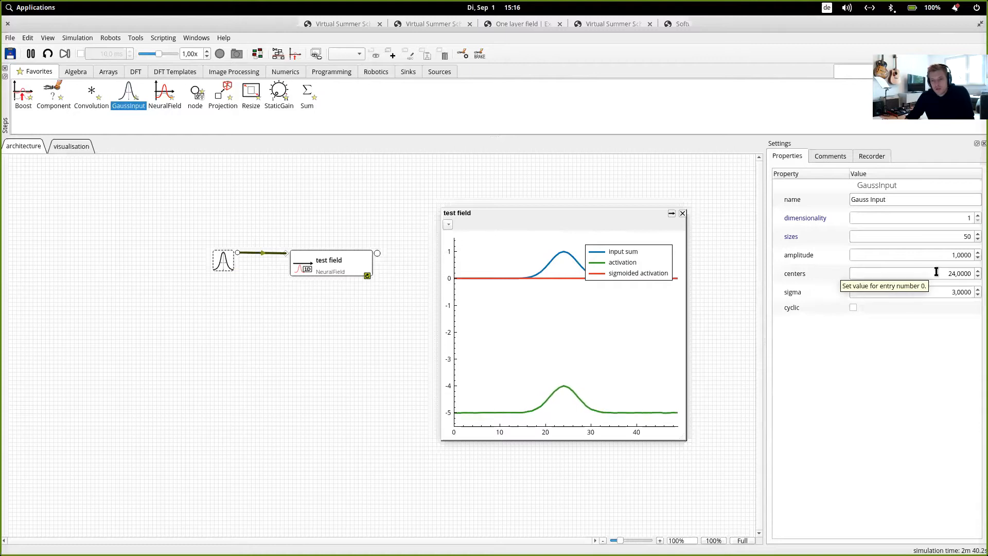
scroll(940, 274, up, 10)
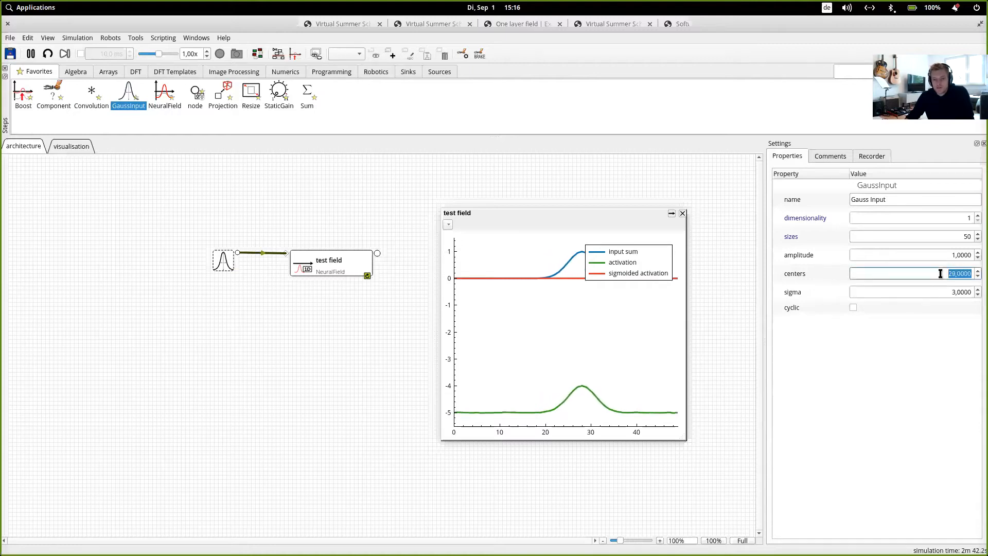
scroll(939, 274, down, 9)
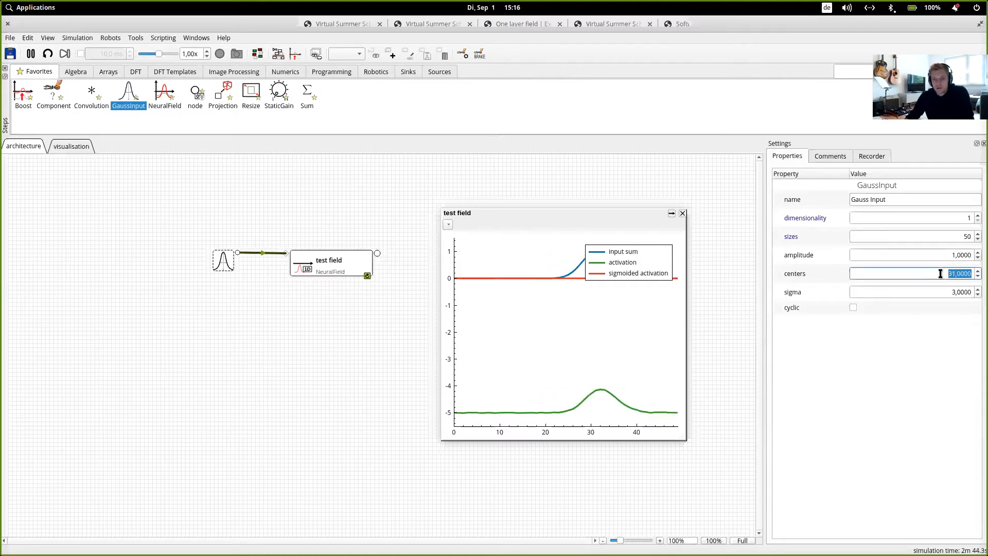
scroll(939, 273, down, 7)
Open a plot of the Gauss input, place it below the two connected steps, and enlarge it.
click(223, 265)
right_click(224, 265)
click(233, 280)
drag(258, 268, 243, 338)
drag(311, 431, 404, 487)
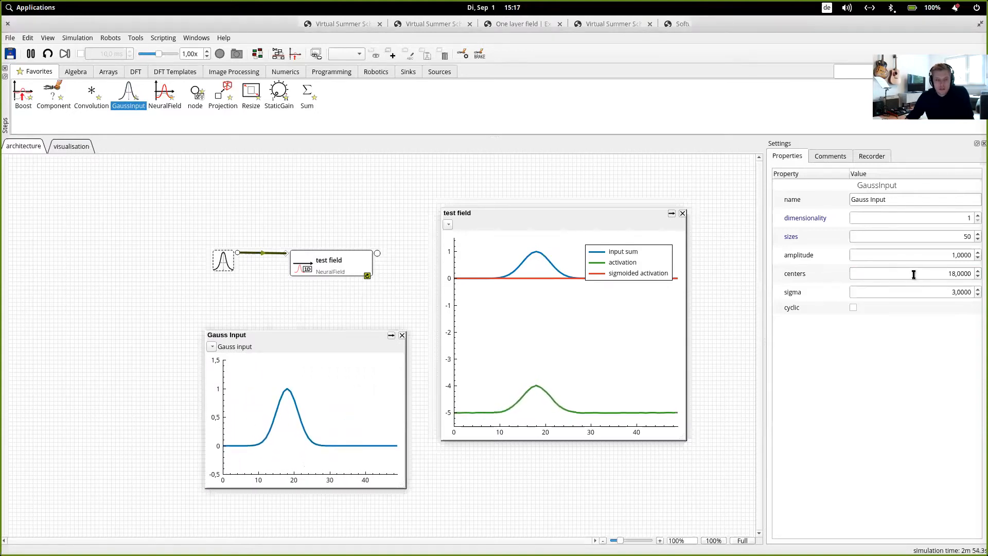
Set the Gauss input's center to 23 and vary its amplitude around 5, finishing at 6.
scroll(914, 275, up, 3)
scroll(914, 275, up, 2)
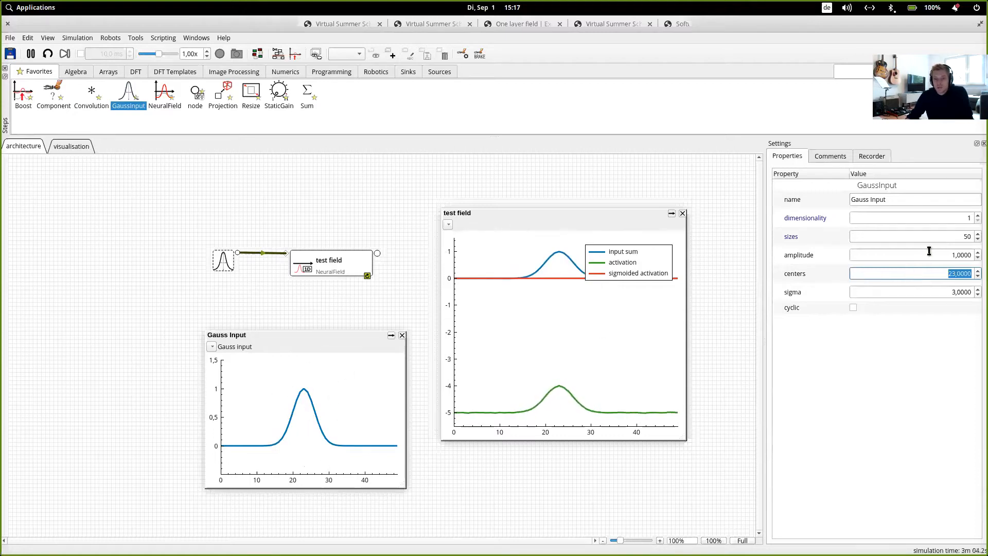
scroll(929, 251, up, 5)
scroll(929, 251, up, 15)
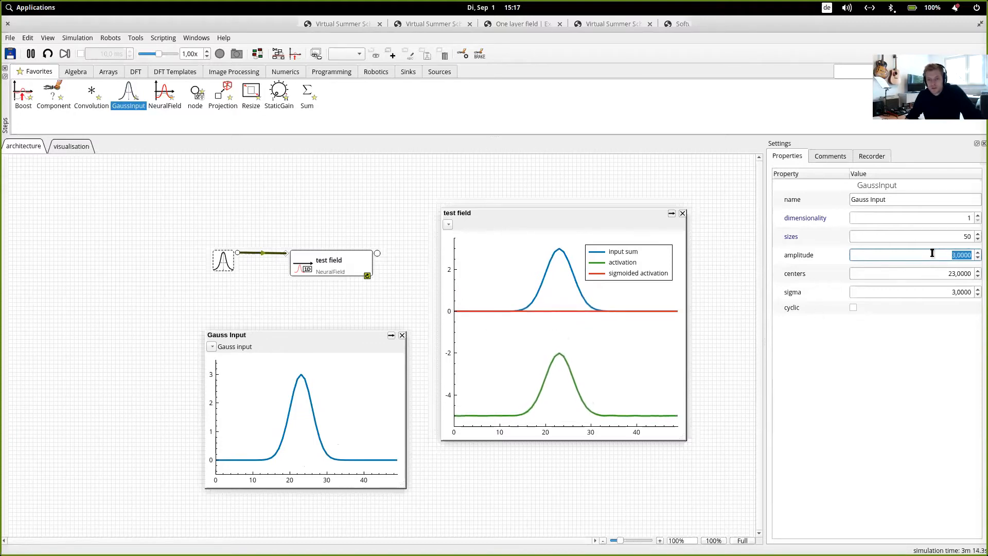
scroll(931, 253, up, 5)
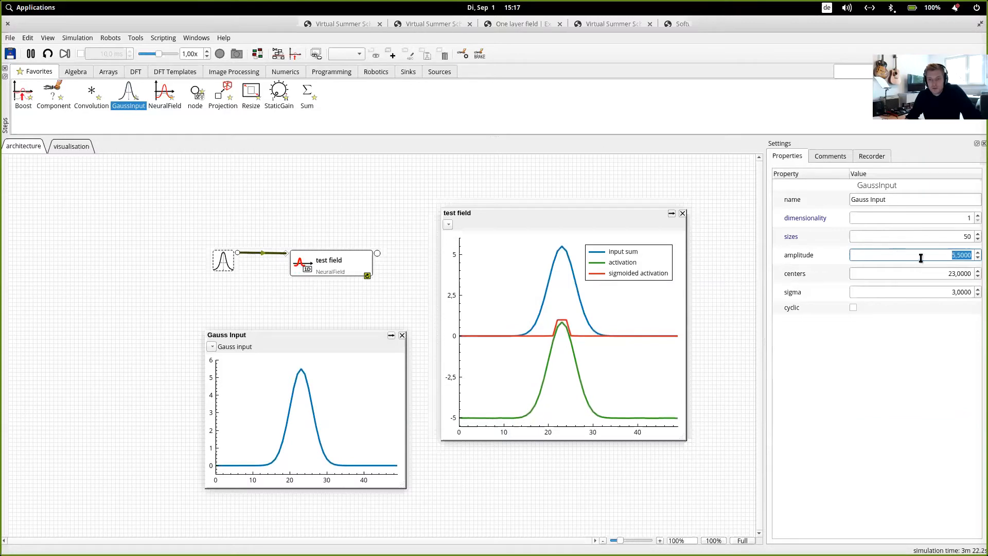
scroll(920, 257, down, 1)
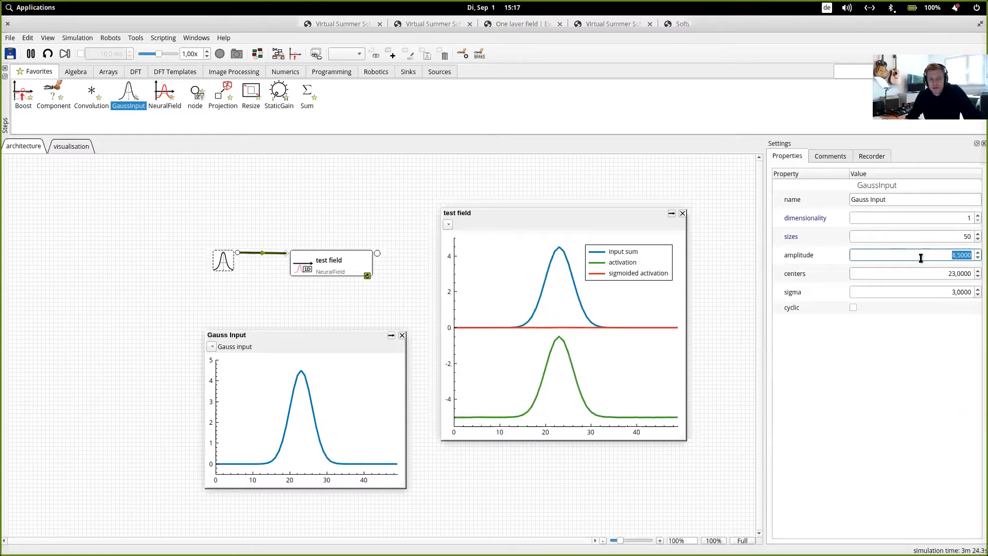
scroll(920, 258, up, 1)
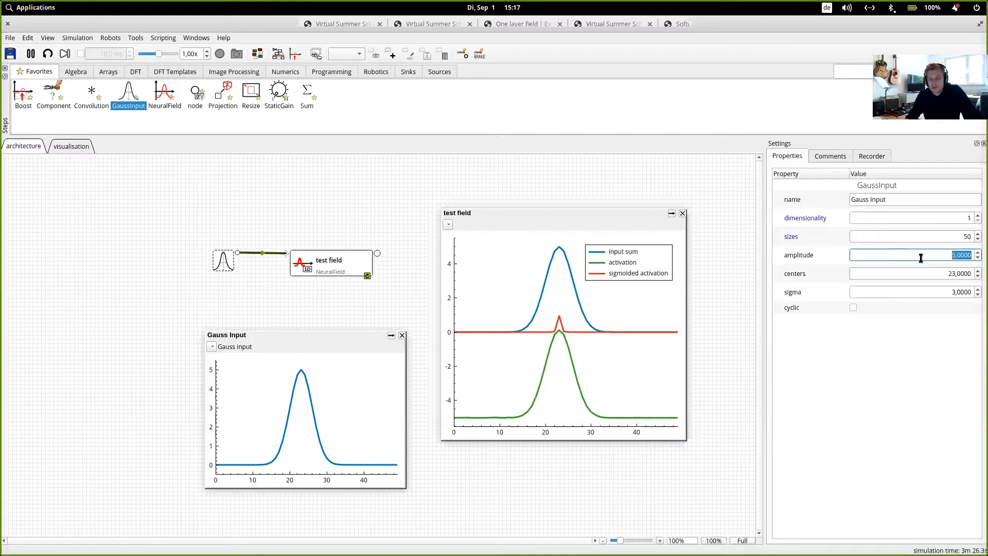
scroll(920, 258, up, 2)
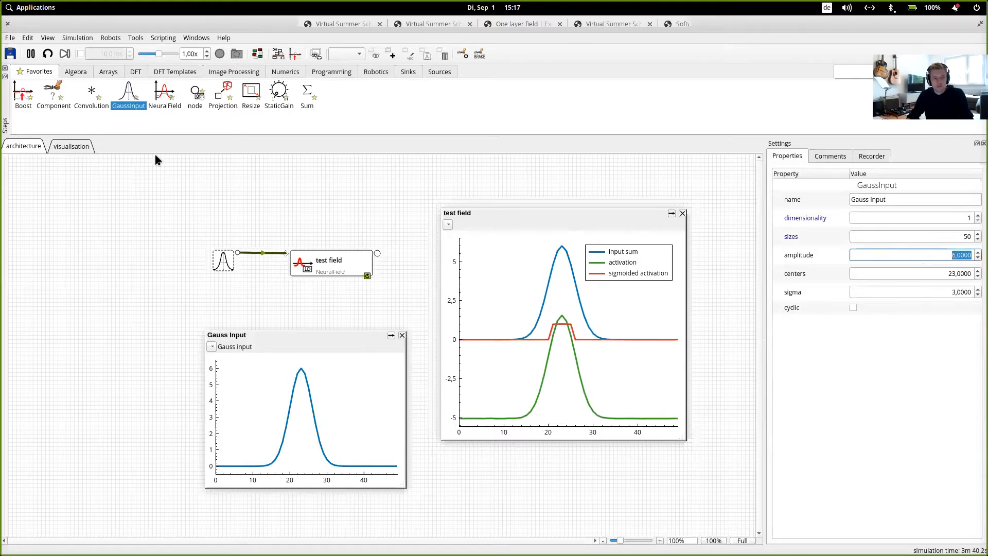
Close both plots and delete the Gauss input and the test field to clear the architecture canvas.
mouse_move(305, 270)
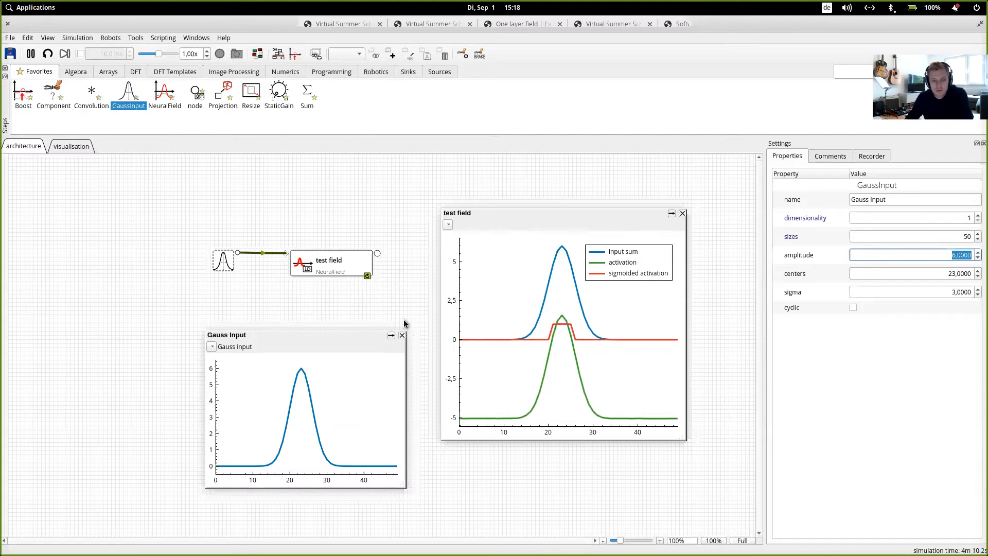
click(402, 336)
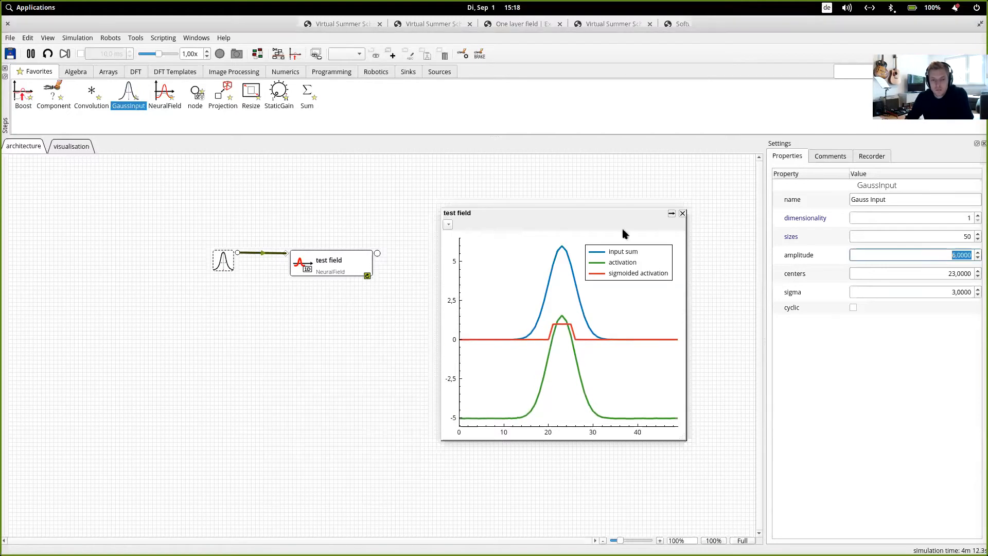
click(682, 213)
drag(471, 373, 147, 192)
key(Delete)
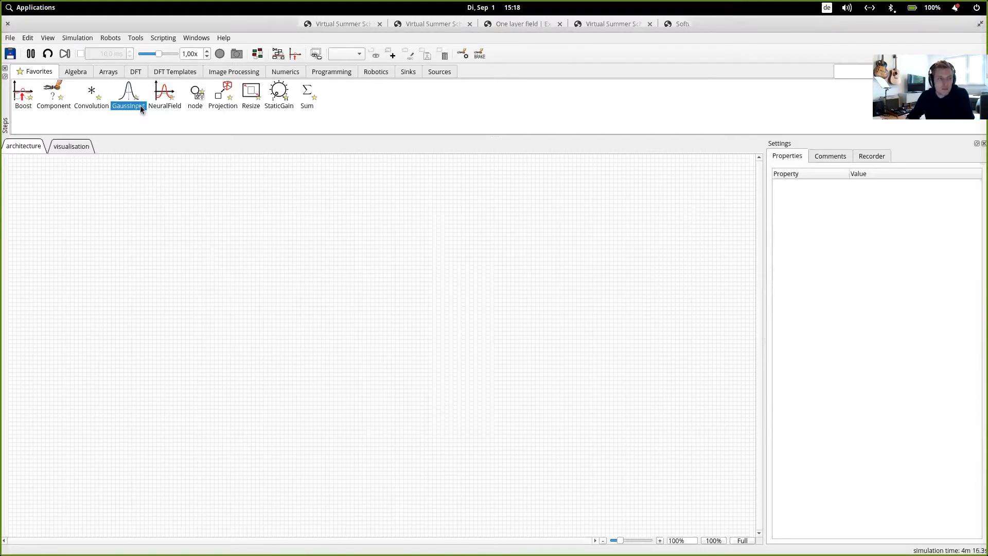
Switch to the Chrome browser and open dynamicfieldtheory.org in a new tab.
key(super+Down)
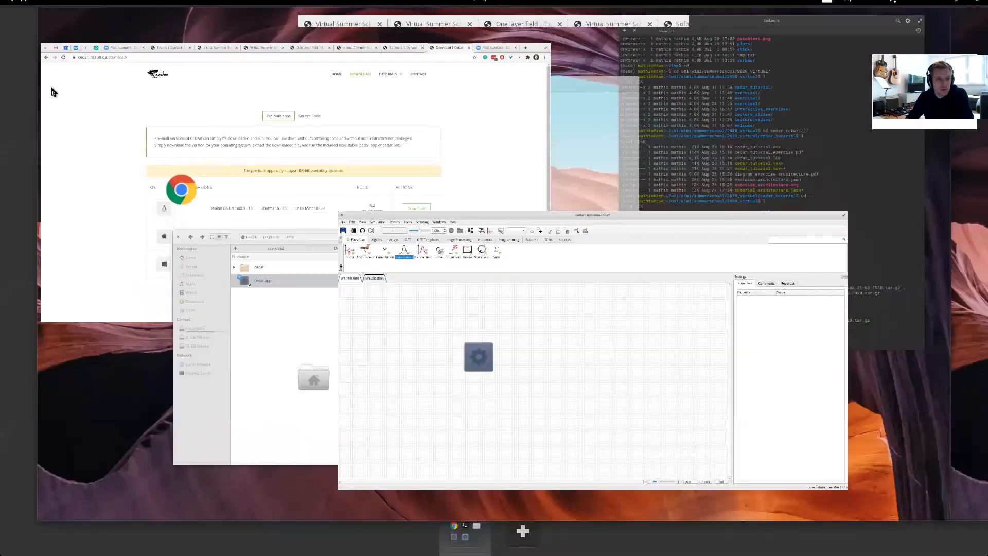
click(244, 163)
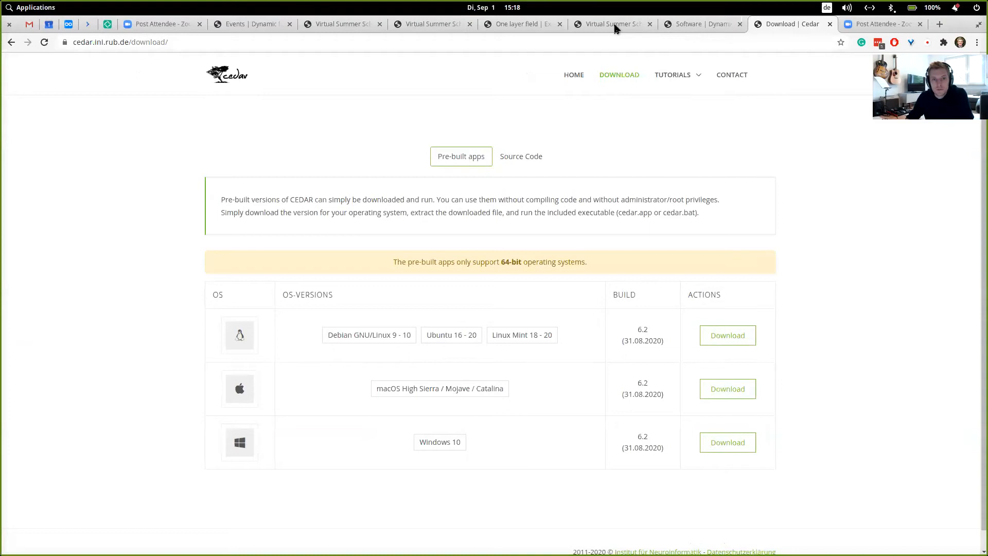
click(704, 26)
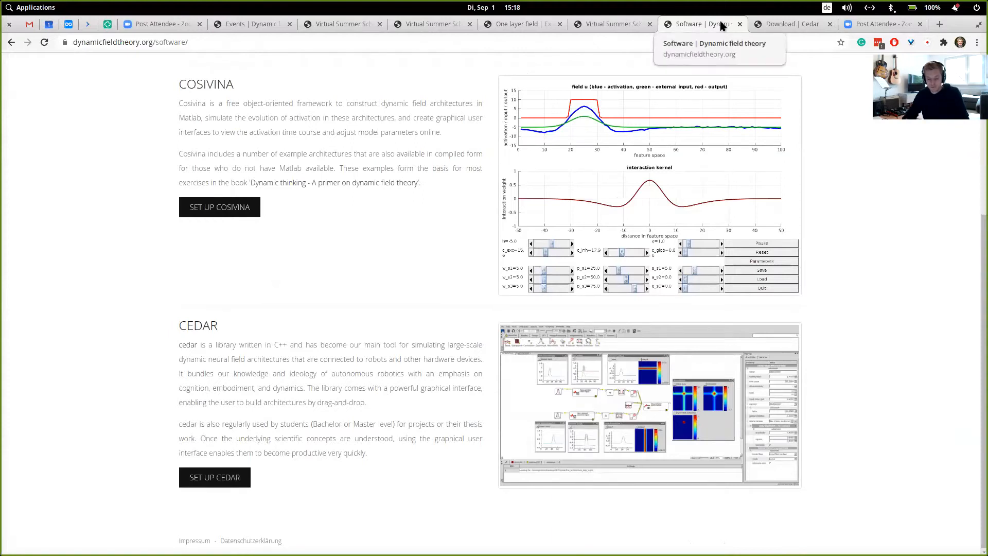
key(ctrl+t)
text(d)
key(Return)
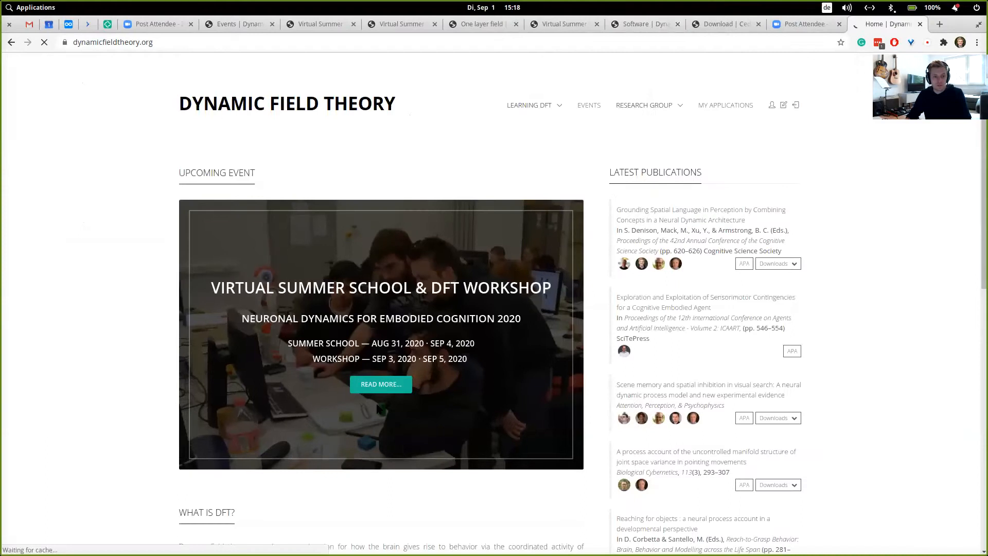
Open the CEDAR tutorial and exercise PDF from the virtual summer school's documents and read its Multi-peak detection section.
click(383, 390)
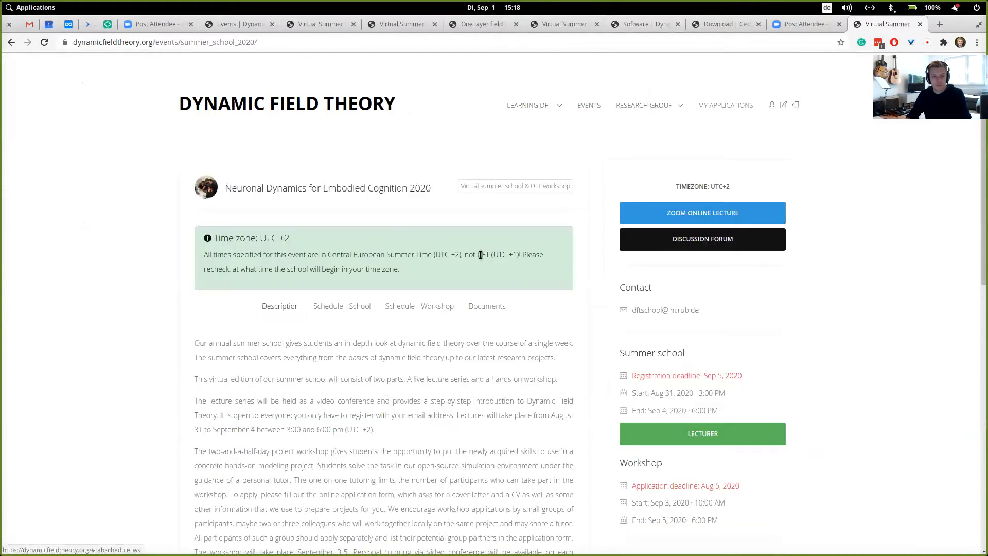
click(487, 306)
scroll(150, 322, down, 8)
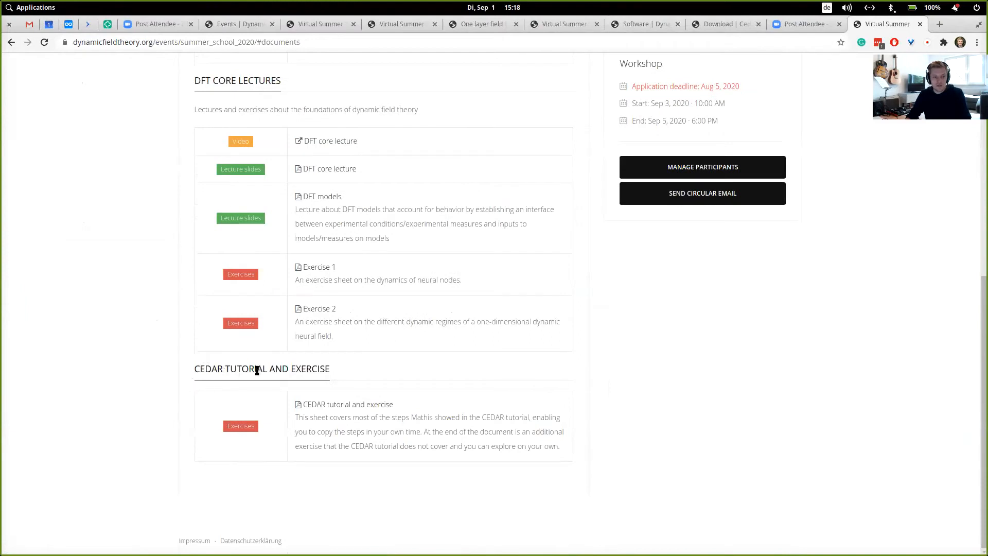
click(338, 405)
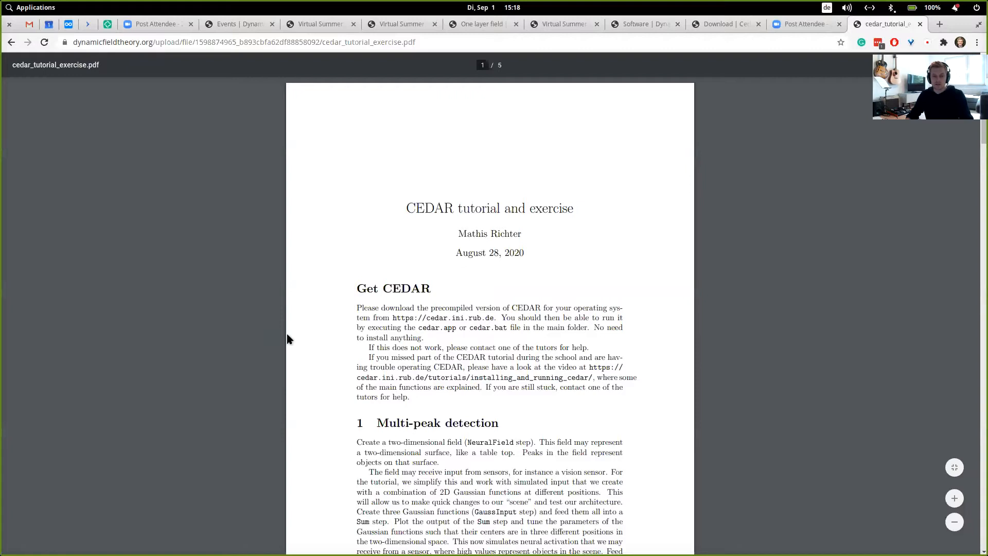
scroll(300, 322, down, 3)
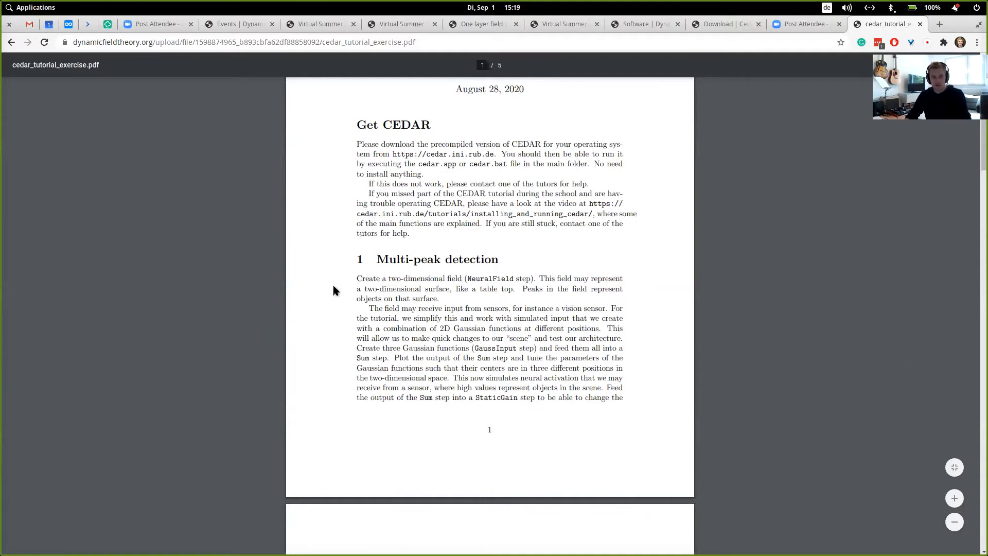
scroll(333, 285, down, 2)
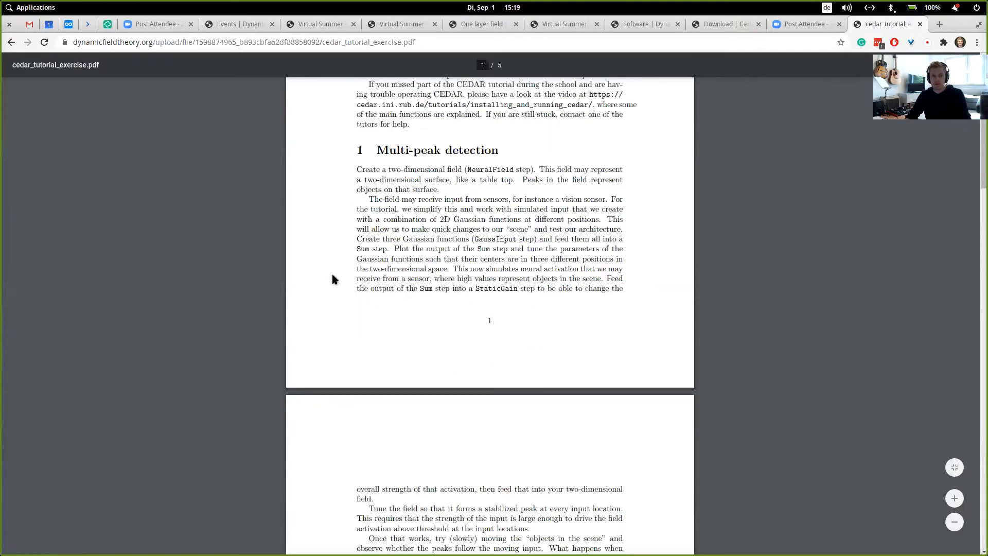
Read through the Multi-peak detection, Working memory and Selection sections of the exercise PDF.
scroll(332, 279, down, 1)
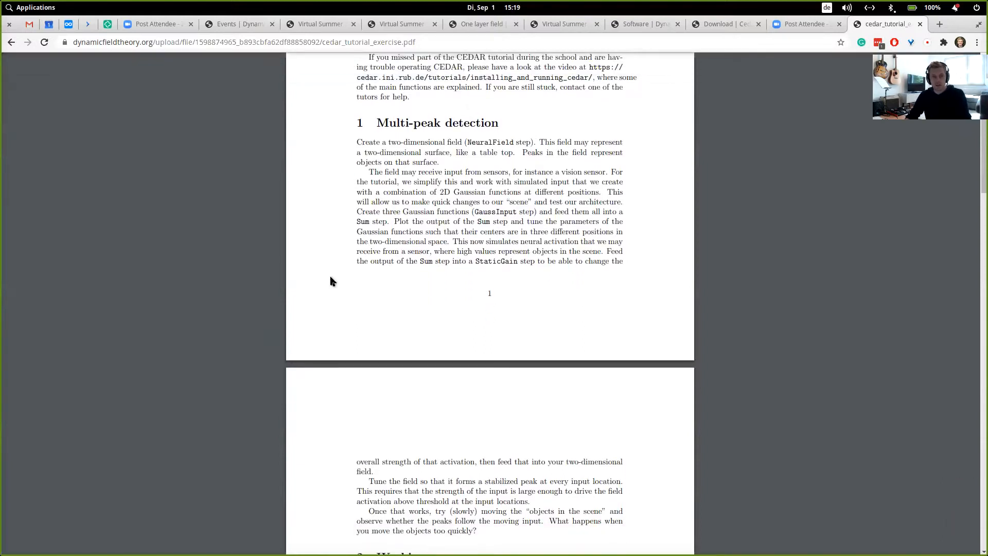
scroll(332, 281, up, 4)
scroll(332, 278, down, 1)
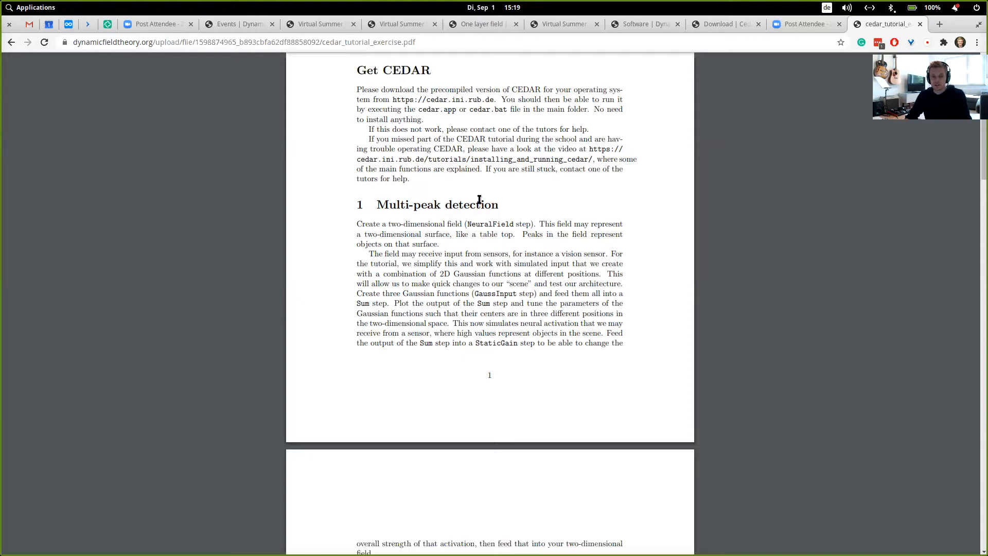
scroll(478, 199, down, 6)
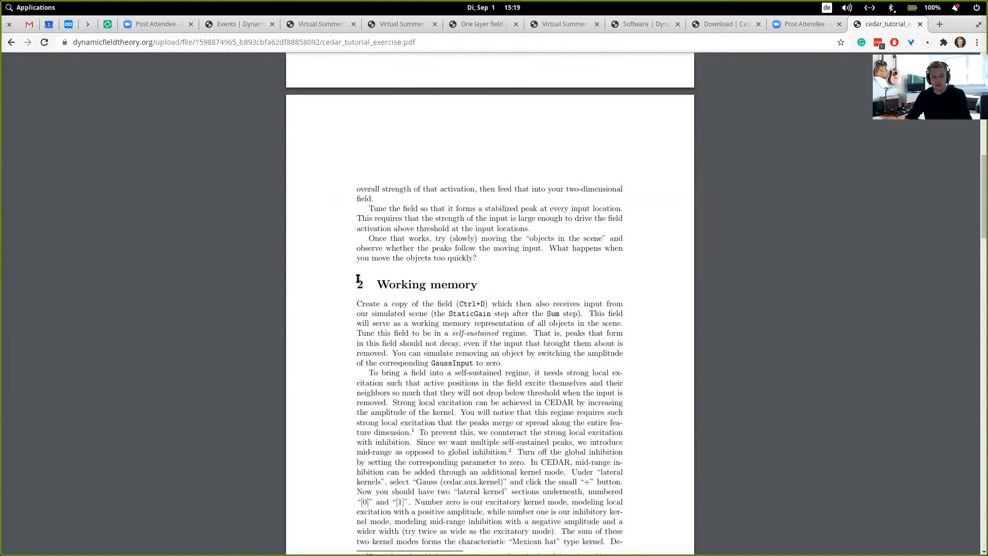
scroll(457, 294, down, 9)
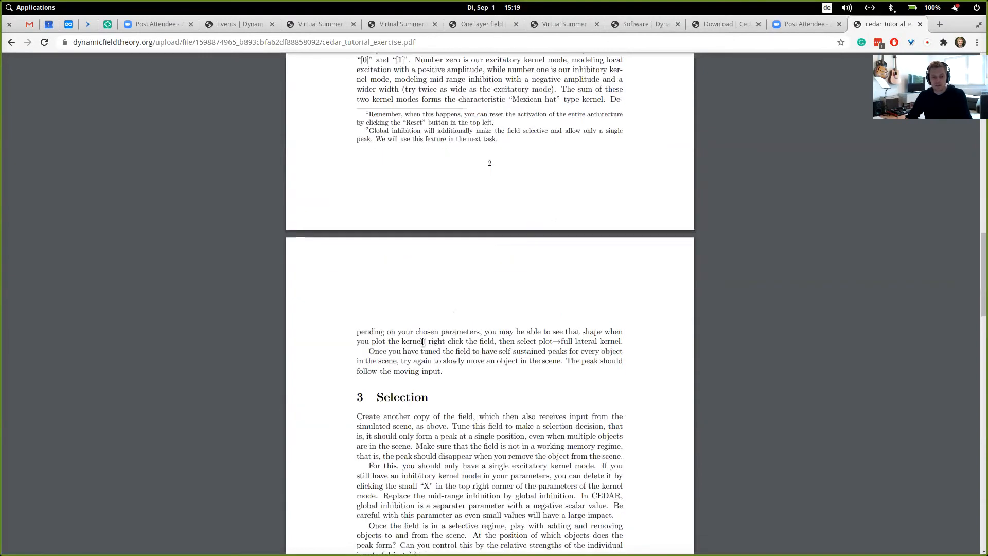
scroll(417, 269, up, 10)
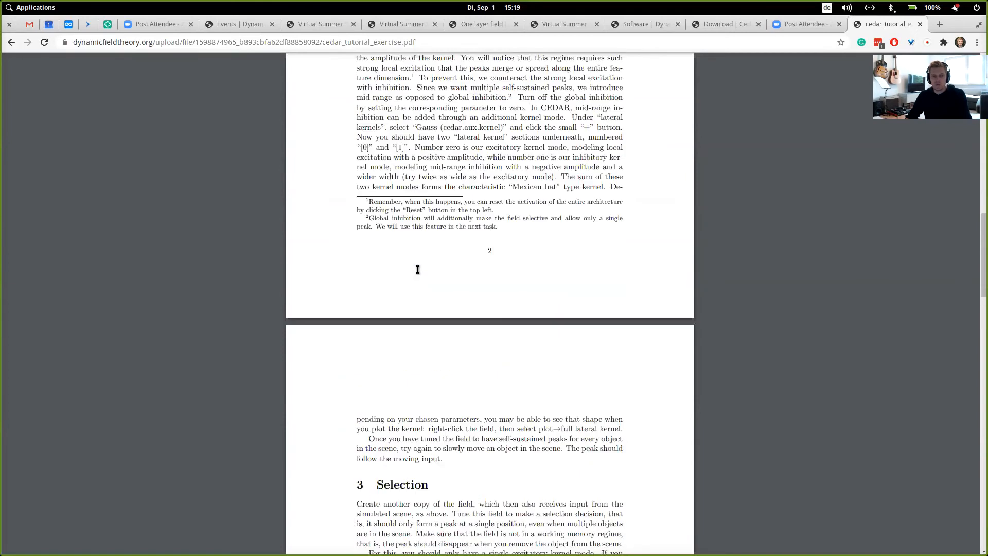
scroll(405, 259, up, 4)
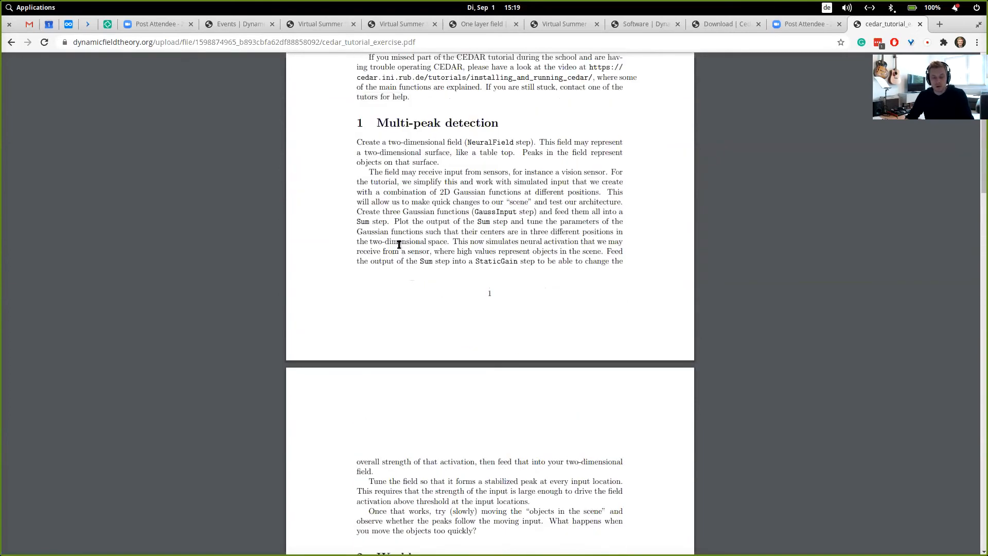
scroll(396, 244, up, 2)
scroll(396, 247, down, 2)
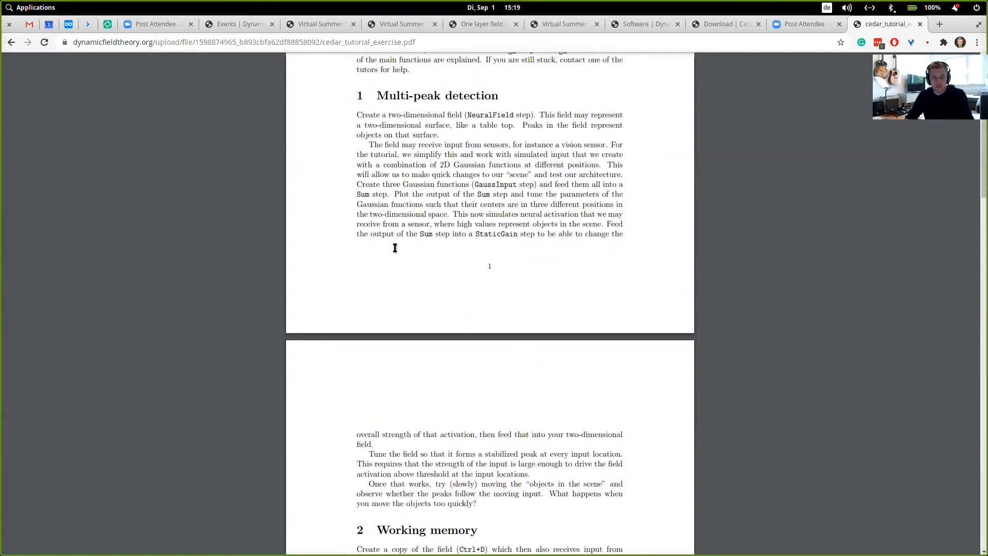
Switch to cedar, add a NeuralField step to the empty architecture and open its field plot.
key(alt+Tab)
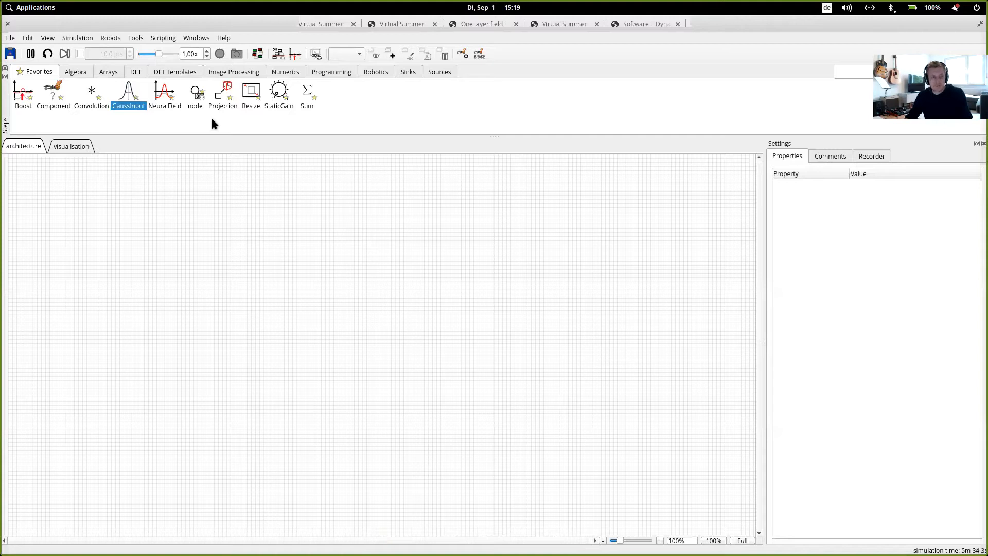
drag(161, 94, 383, 315)
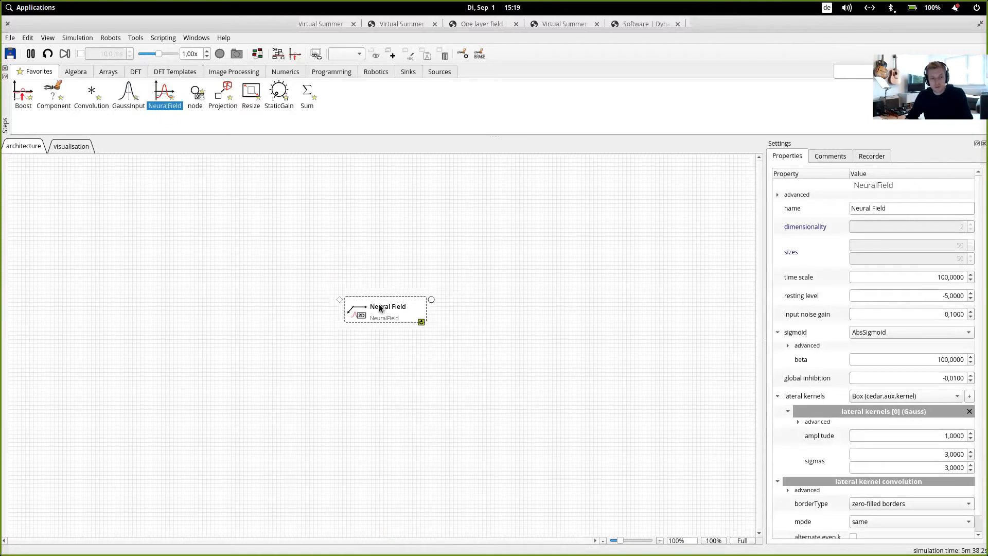
right_click(386, 314)
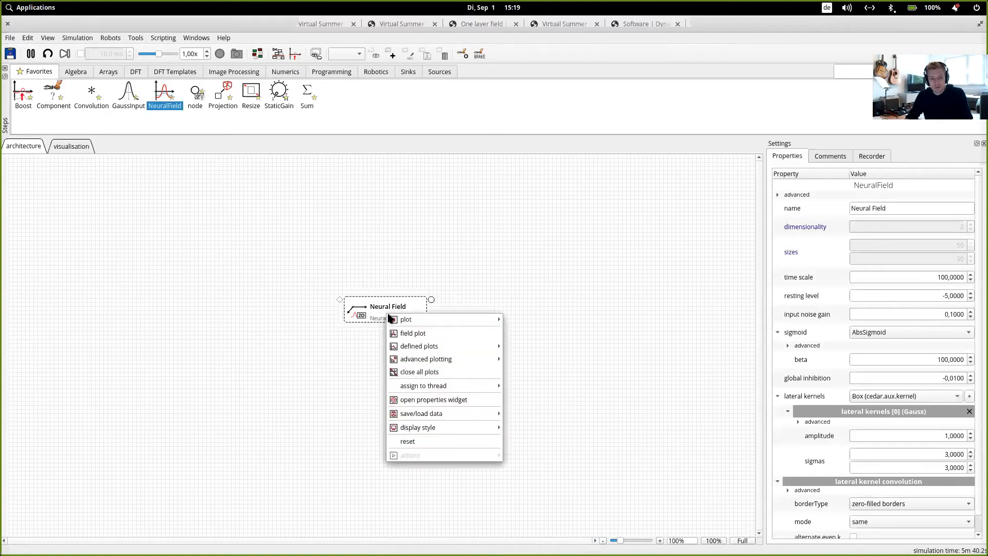
click(409, 334)
drag(440, 321, 498, 320)
right_click(385, 307)
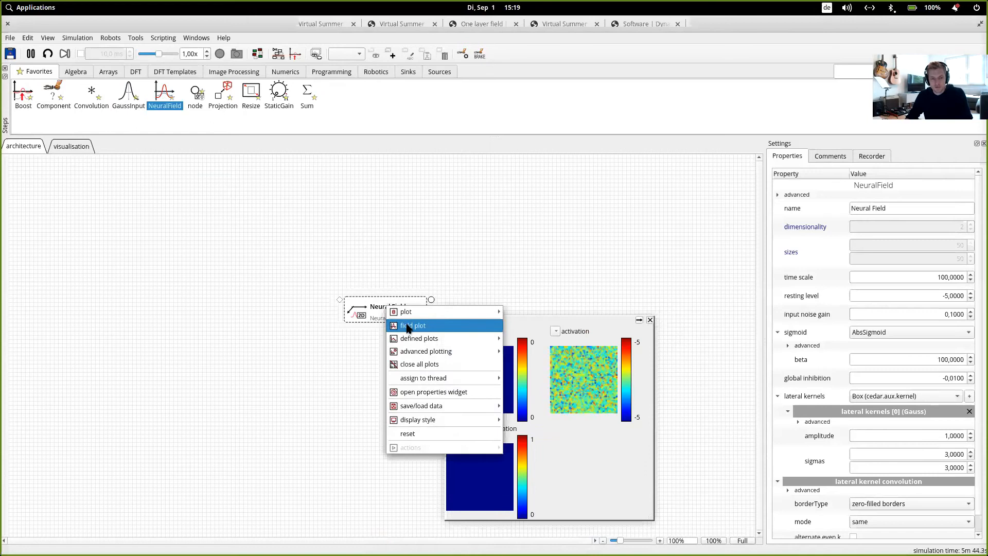
click(537, 323)
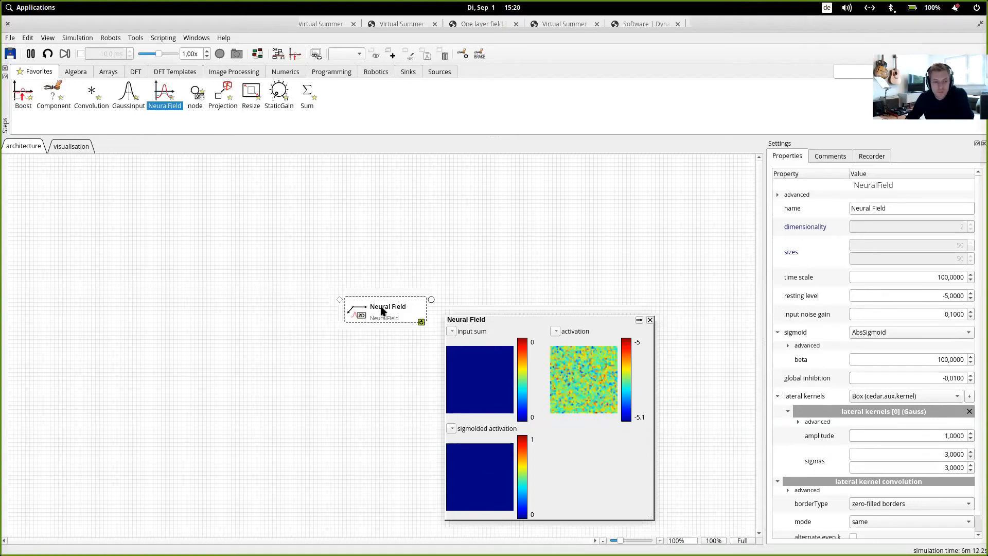
Reposition the Neural Field step and its field plot so they sit clear of each other.
mouse_move(381, 309)
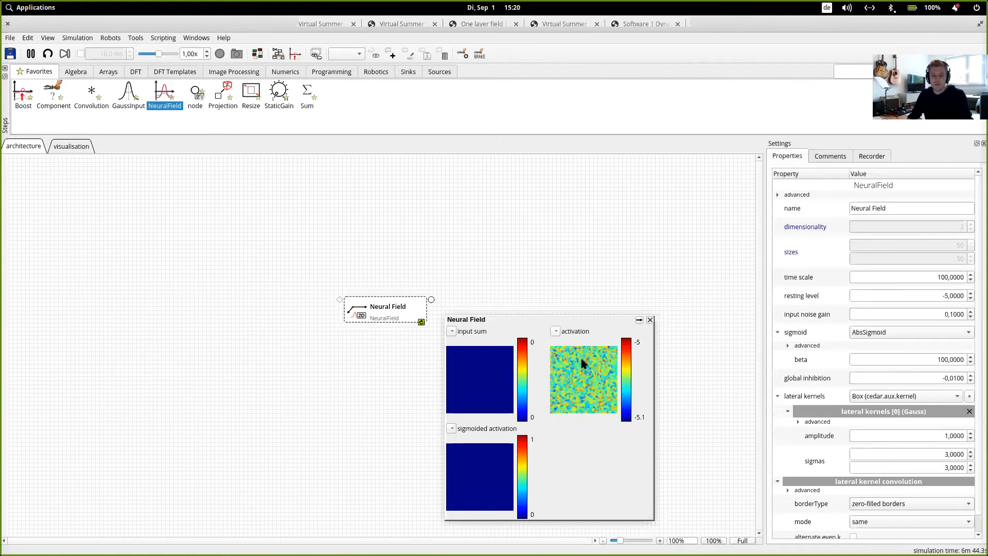
drag(518, 322, 560, 328)
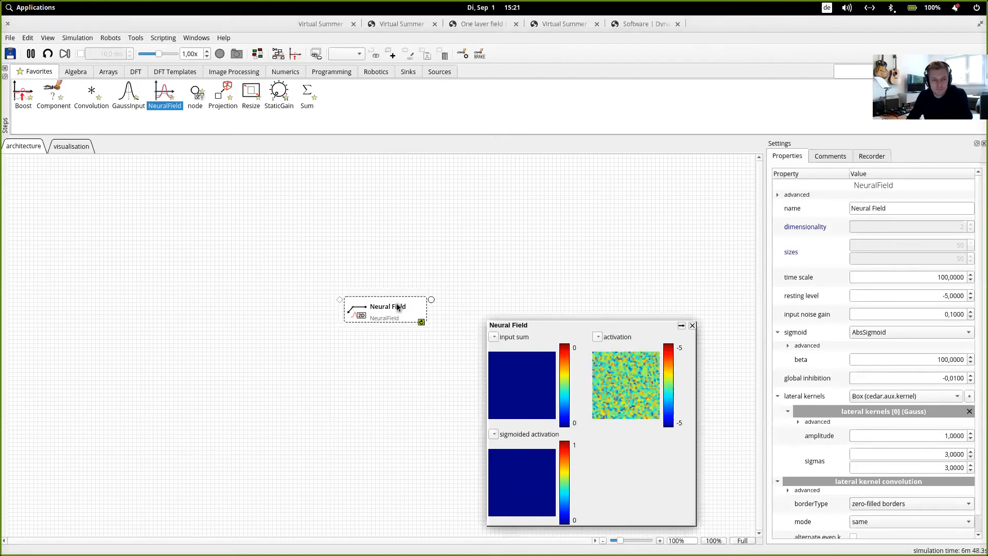
drag(397, 305, 365, 274)
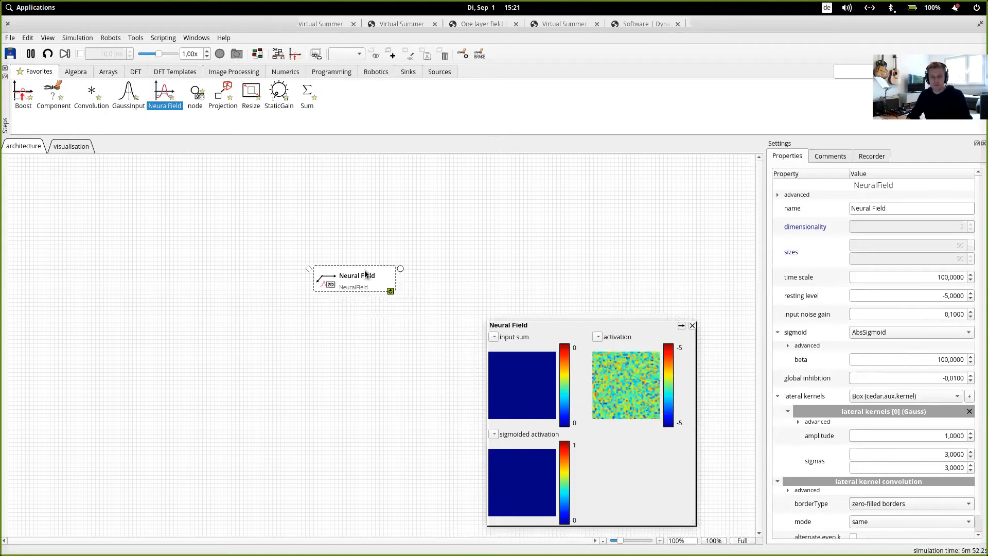
drag(573, 320, 542, 304)
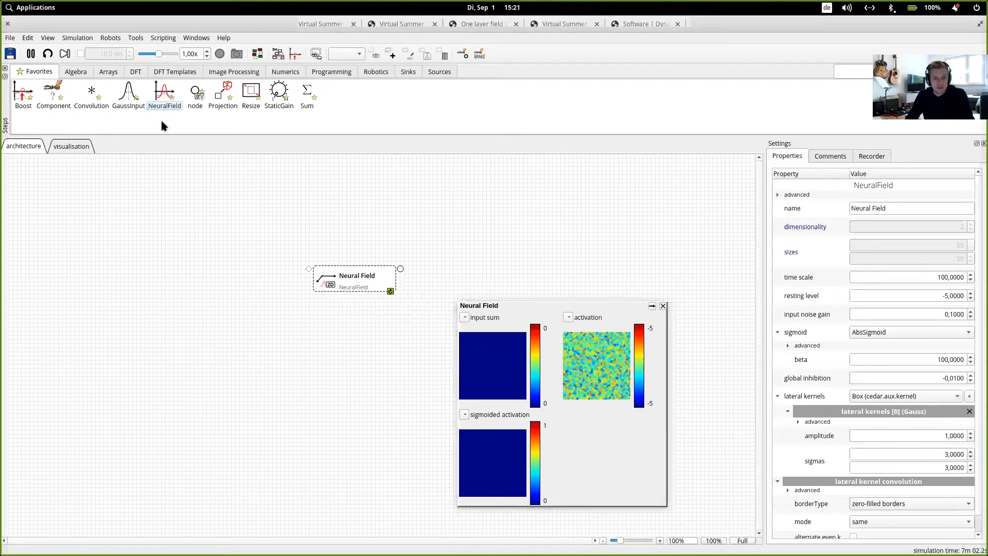
Add three GaussInput steps in a column beside the Neural Field and close the field plot.
drag(128, 98, 178, 270)
drag(122, 85, 177, 296)
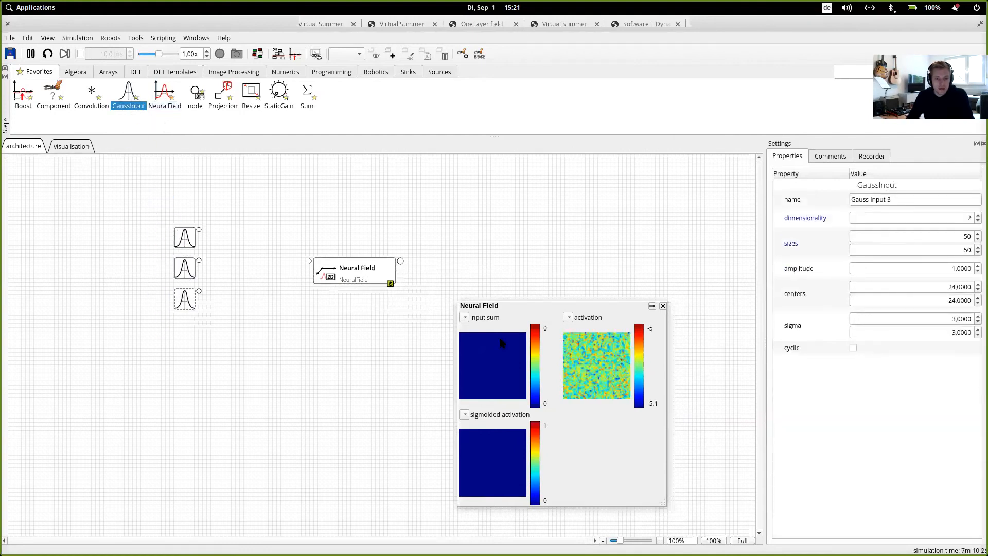
click(662, 306)
click(266, 319)
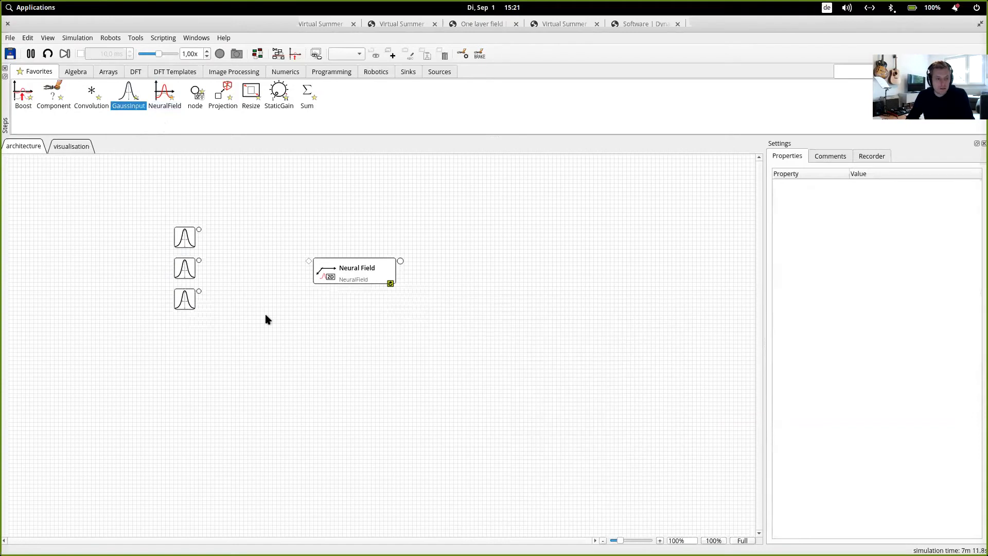
Plot the first Gauss Input and set its centers to 35 and 36.
right_click(186, 239)
click(198, 254)
drag(209, 243, 284, 335)
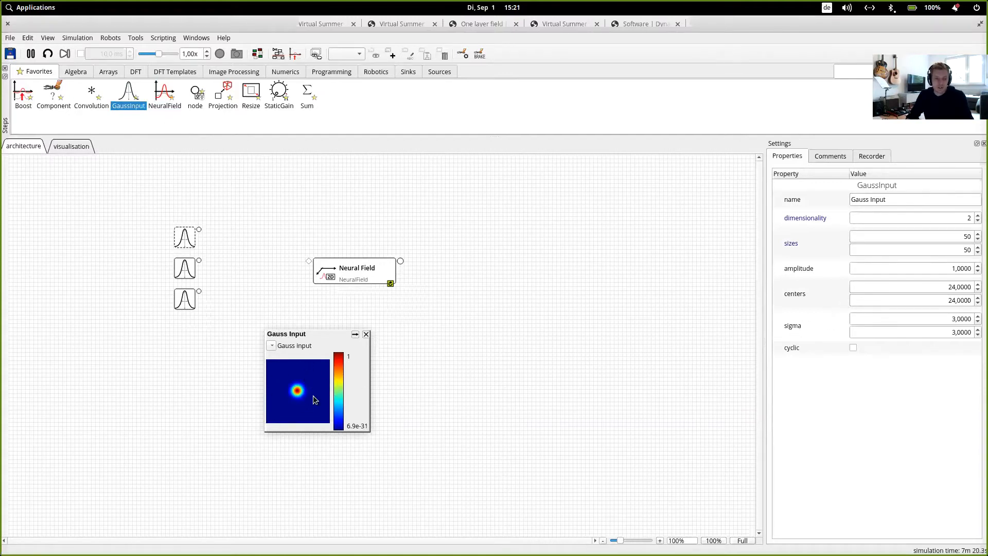
scroll(936, 284, up, 6)
scroll(932, 299, up, 9)
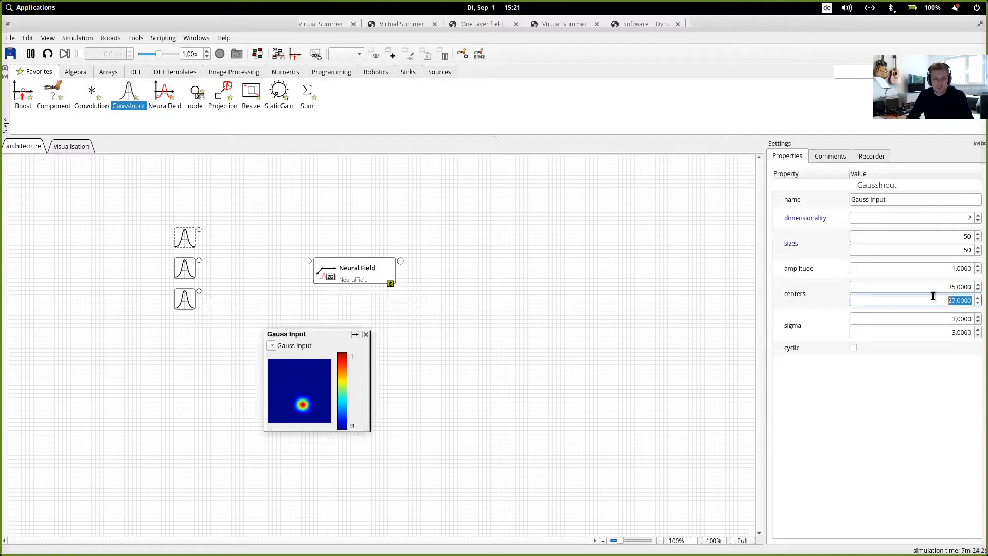
Plot Gauss Input 2 and set its centers to 13 and 12.
right_click(188, 271)
click(206, 286)
drag(226, 278, 141, 398)
scroll(916, 285, down, 4)
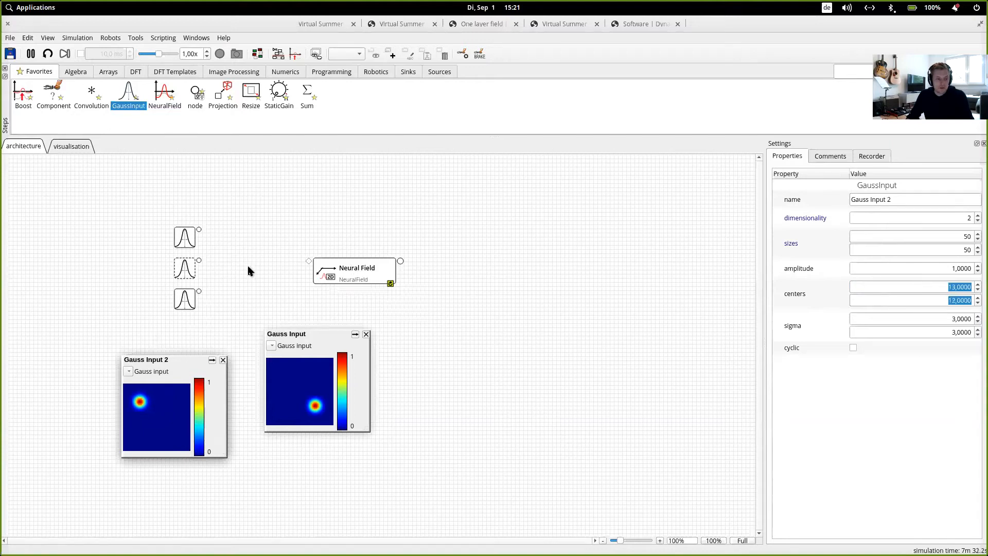
Plot Gauss Input 3 and set its centers to 39 and 16.
click(191, 298)
right_click(183, 306)
click(220, 322)
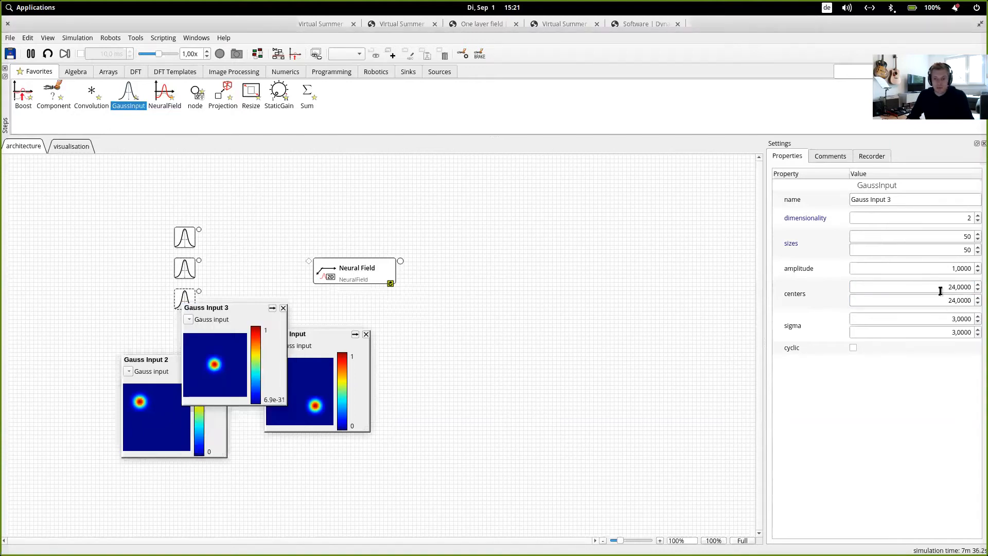
scroll(939, 291, up, 2)
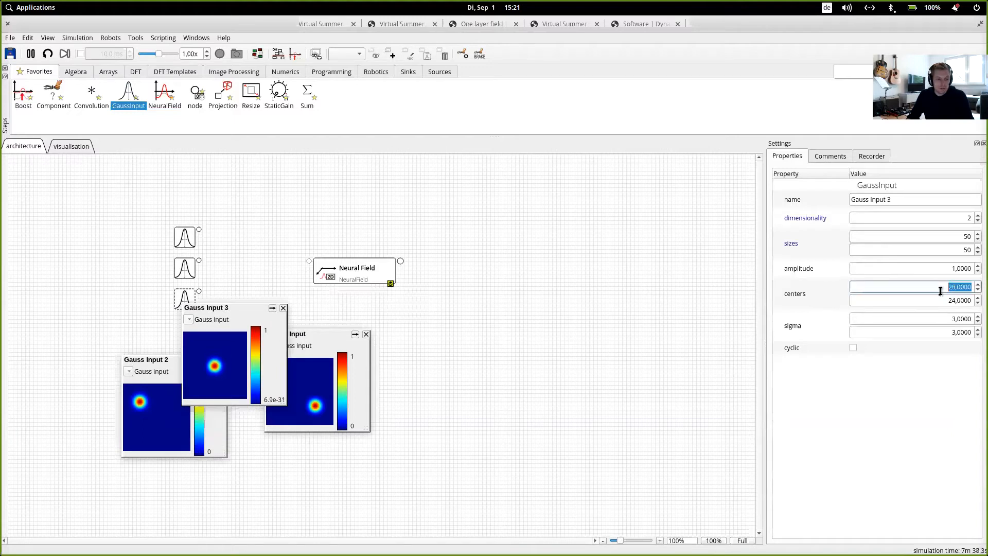
scroll(940, 291, up, 5)
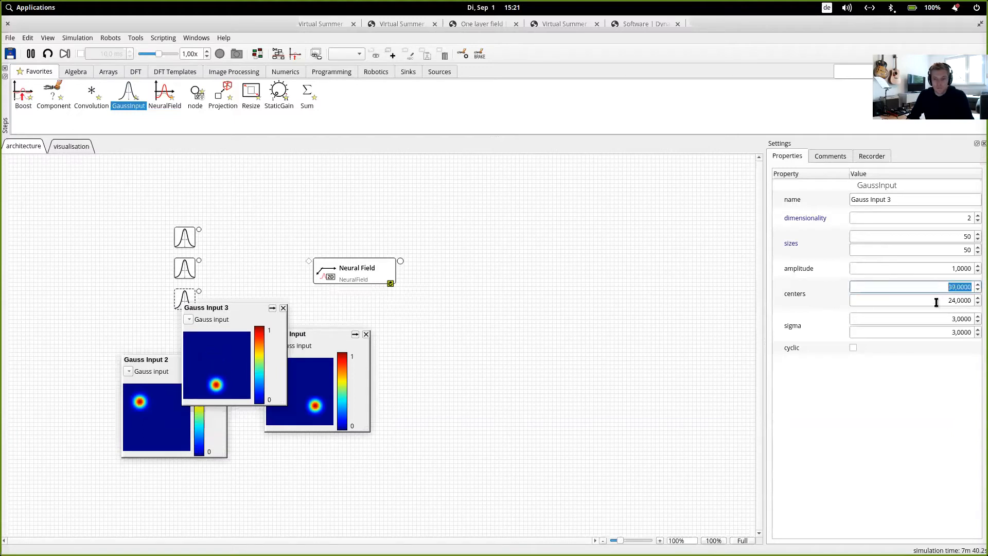
scroll(936, 300, down, 8)
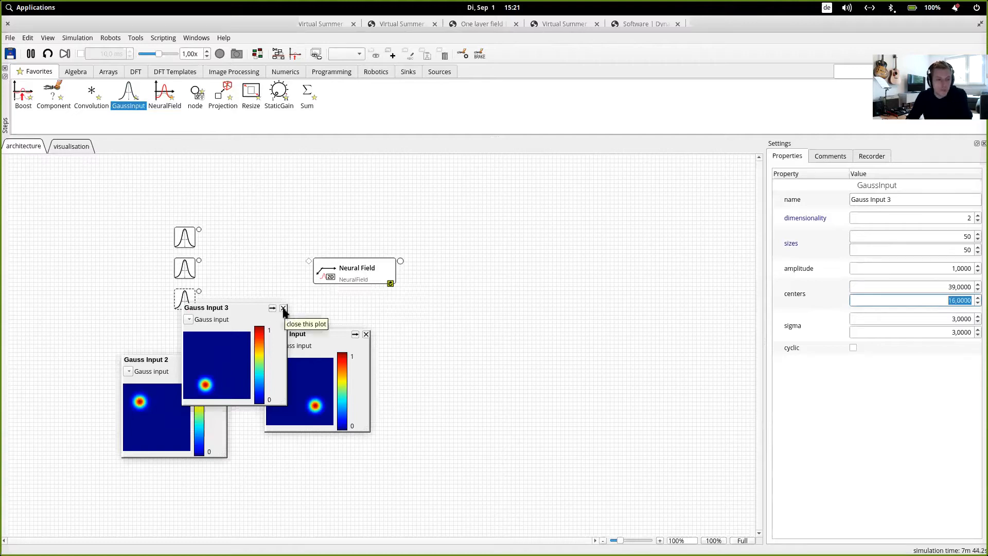
Close the plots of all three Gauss inputs.
click(283, 309)
click(223, 360)
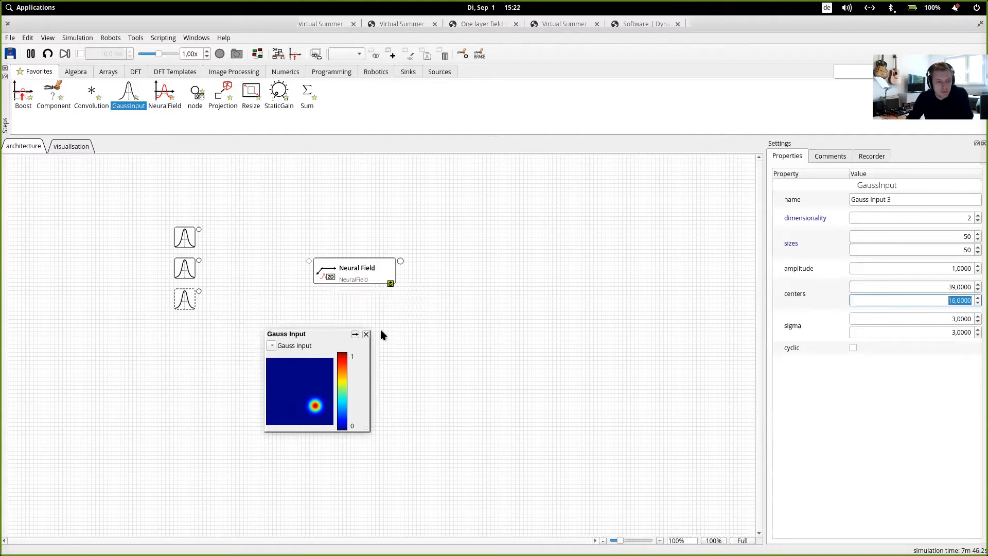
click(365, 335)
click(220, 207)
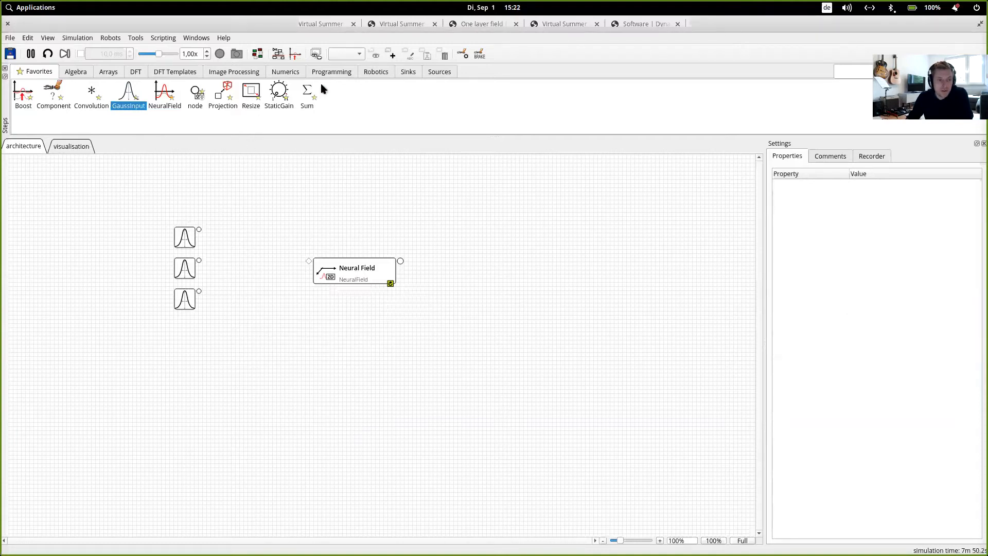
Add a Sum step fed by all three Gauss inputs and plot all its terms and its output.
drag(246, 272, 214, 261)
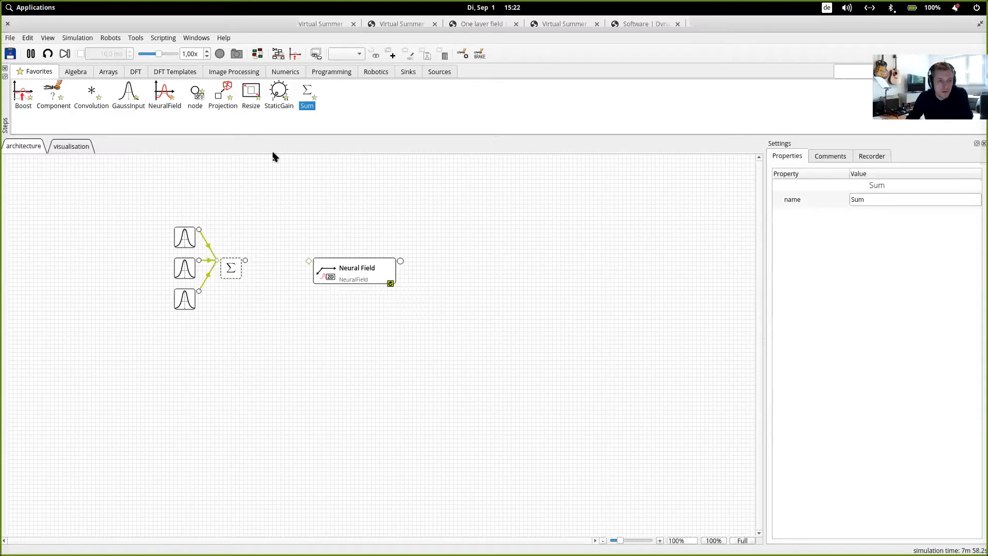
right_click(229, 268)
click(249, 287)
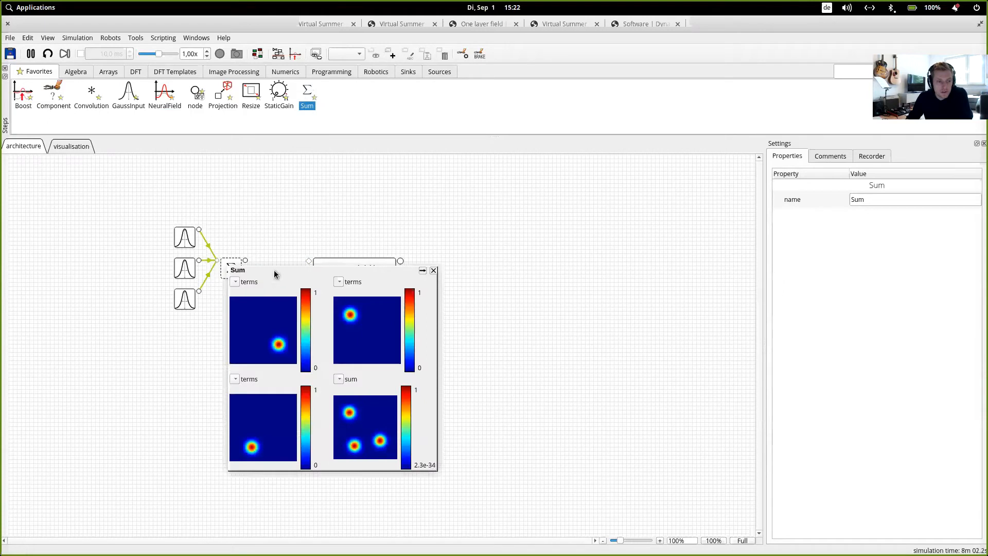
drag(274, 273, 257, 327)
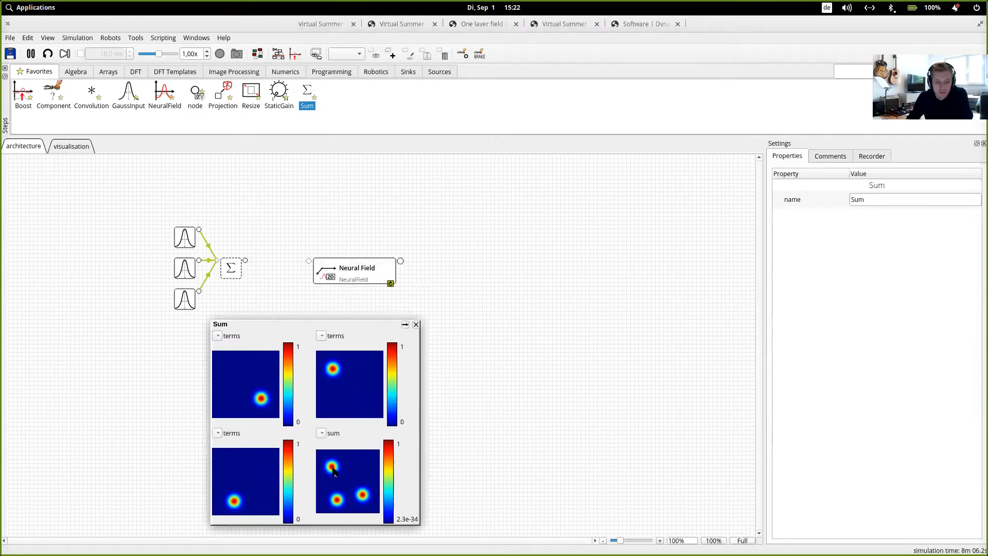
Change the first center value of the topmost Gauss Input to 38 while the Sum plot is open.
right_click(181, 233)
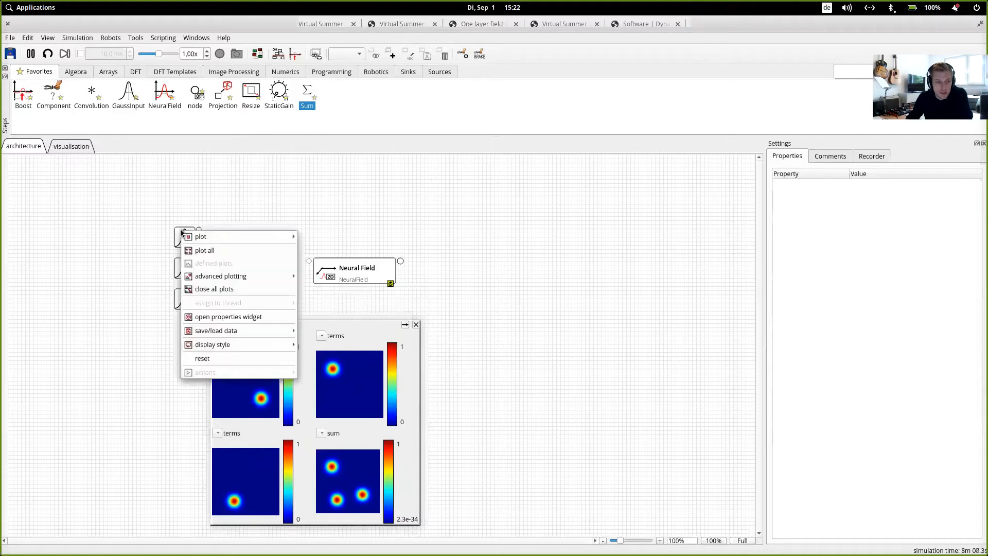
click(151, 225)
click(187, 239)
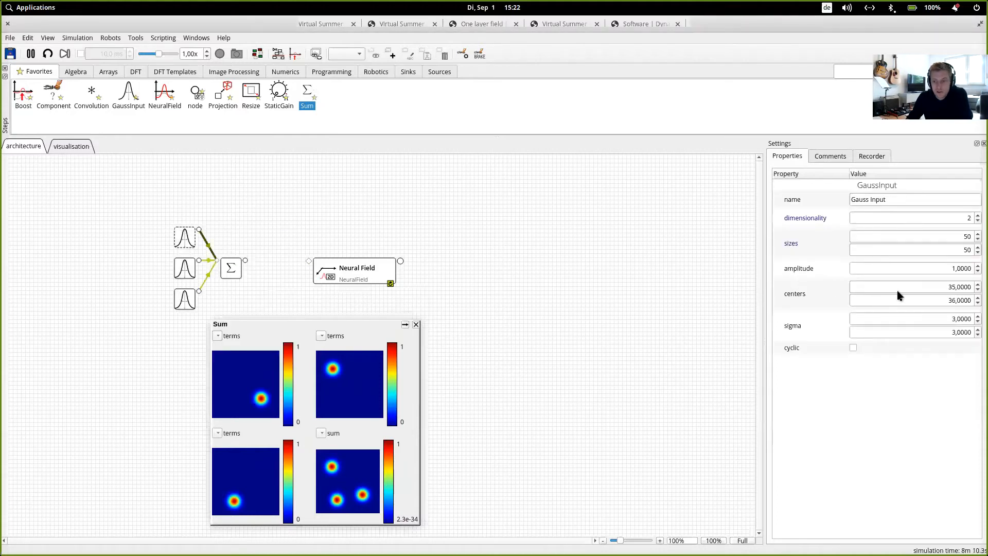
scroll(922, 286, up, 1)
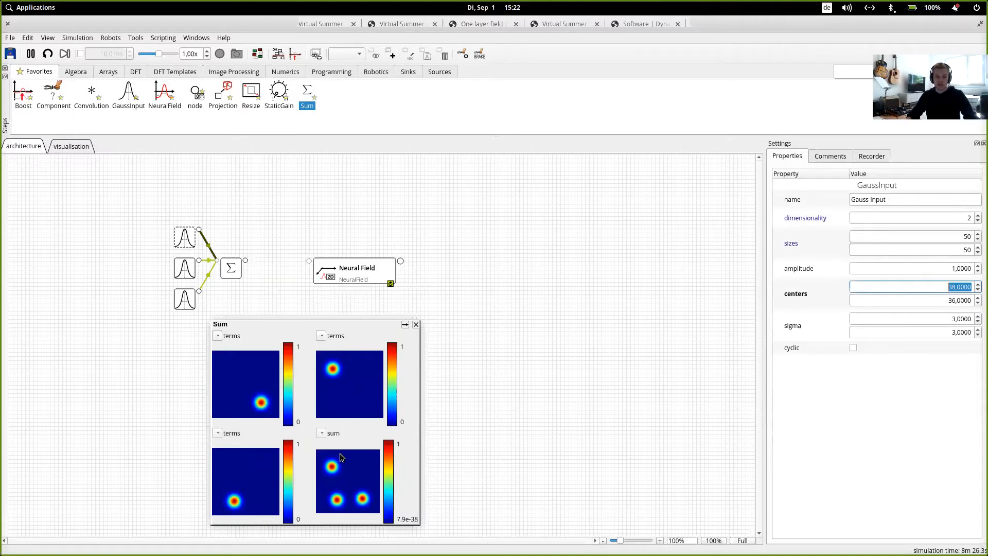
Close the Sum step's plot.
click(415, 327)
click(269, 288)
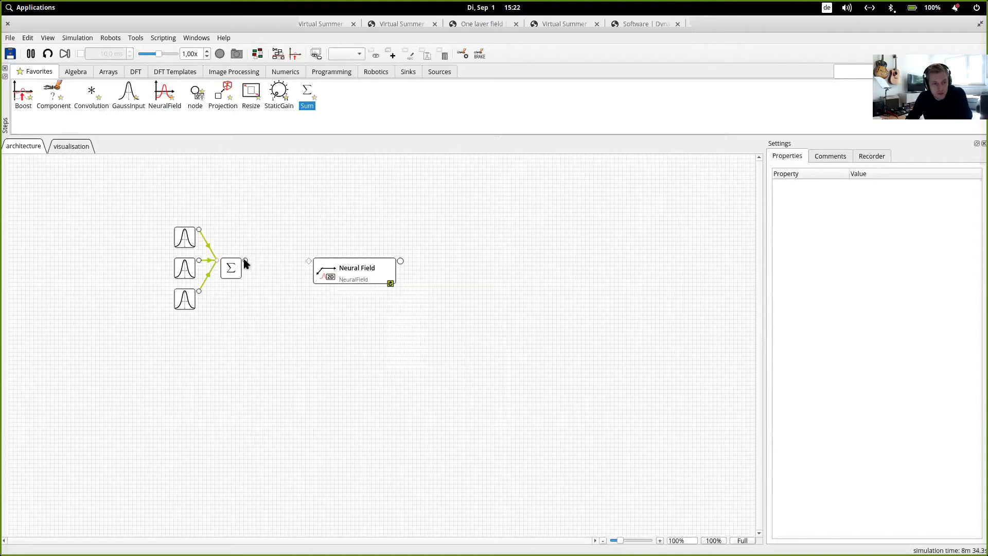
mouse_move(245, 261)
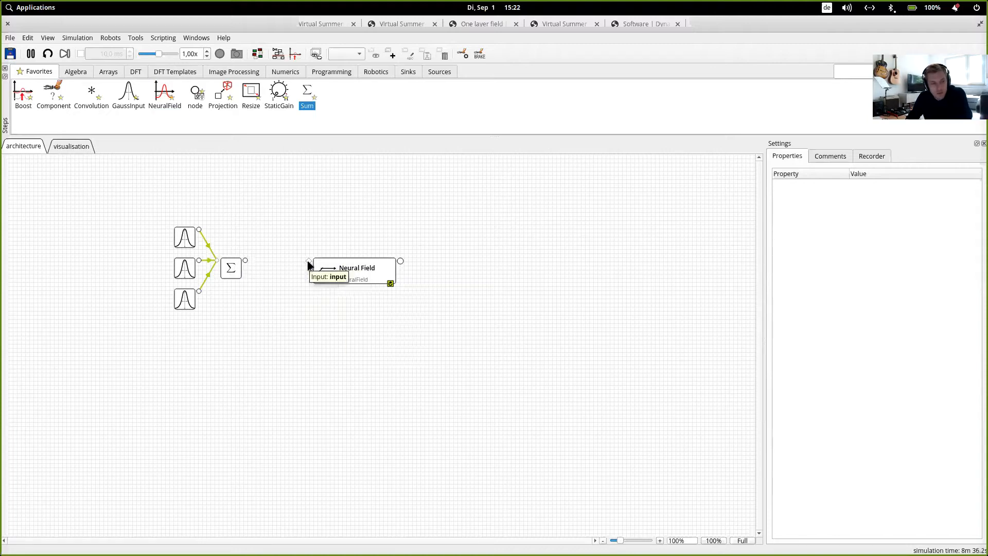
Add a StaticGain step between the Sum step and the Neural Field, connecting Sum to its input and its output to the field.
click(281, 94)
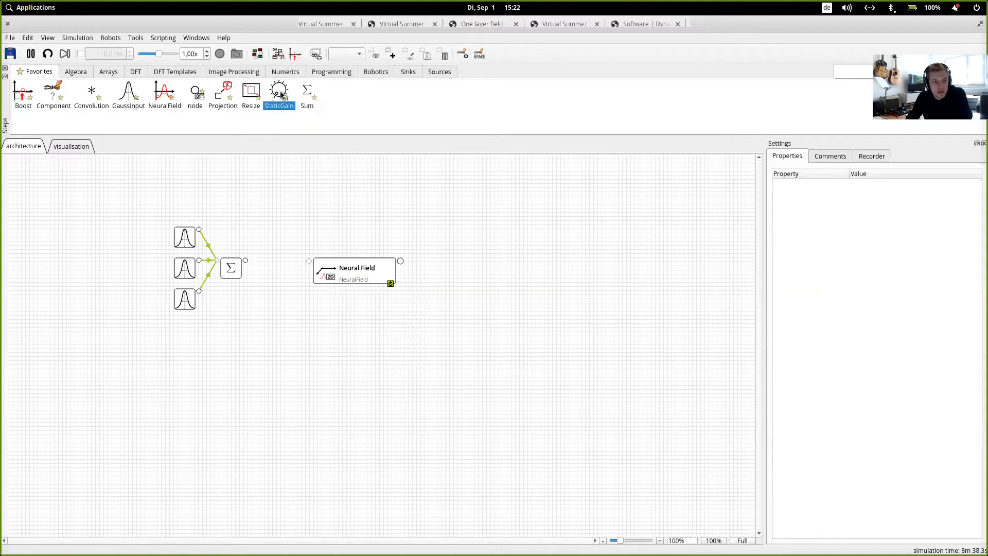
drag(281, 166, 262, 261)
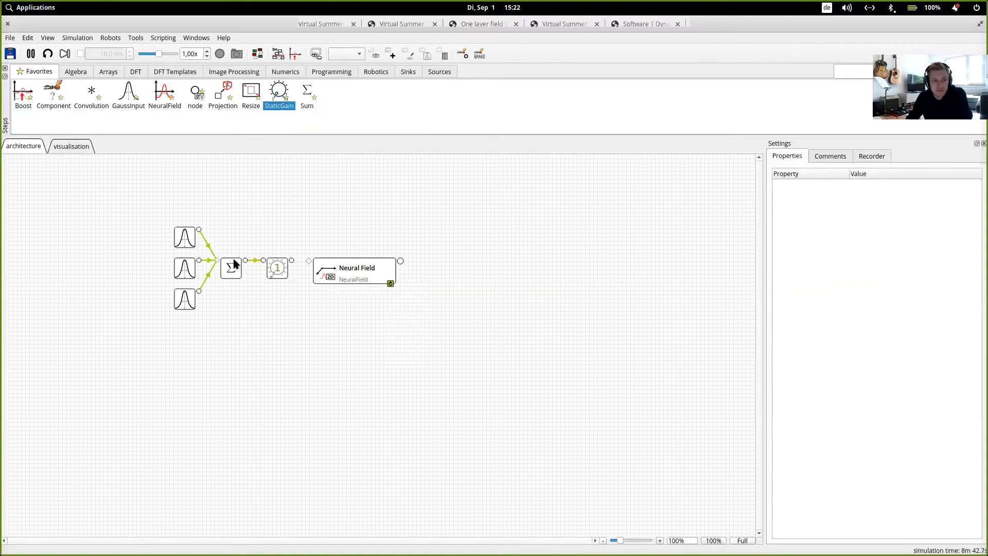
click(277, 267)
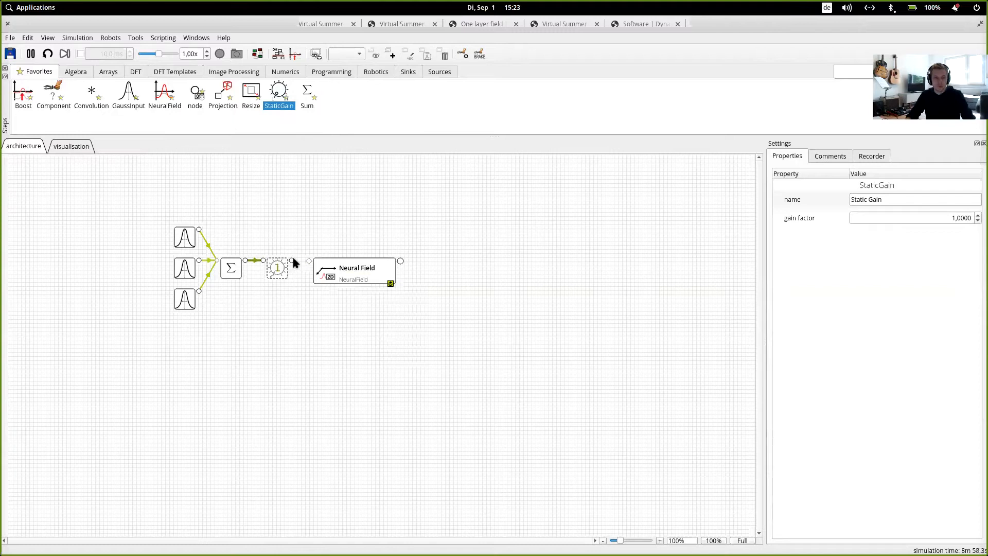
drag(297, 261, 307, 262)
Plot the Neural Field's input sum, activation and sigmoided activation, and place the plot window below the field.
right_click(342, 277)
click(355, 283)
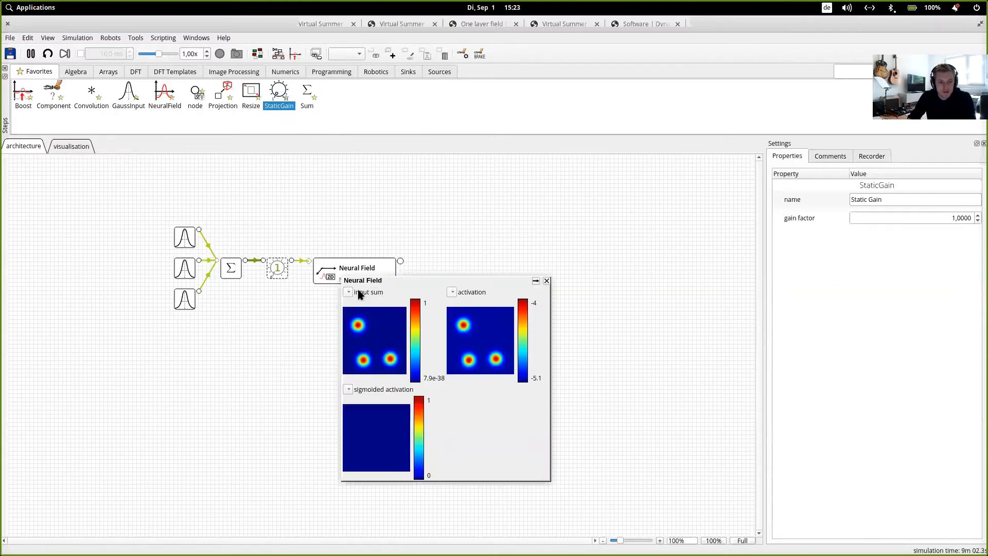
drag(394, 280, 385, 299)
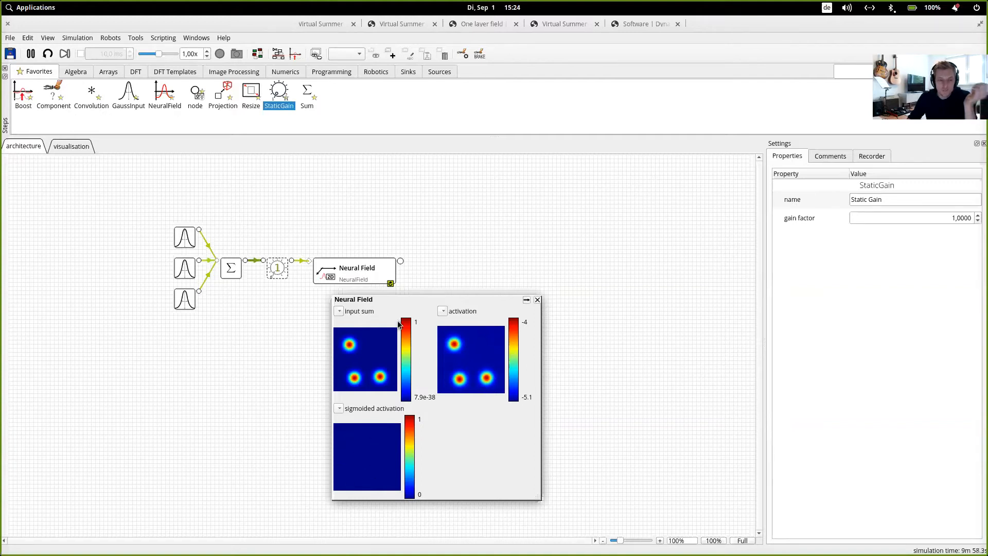
drag(403, 297, 397, 306)
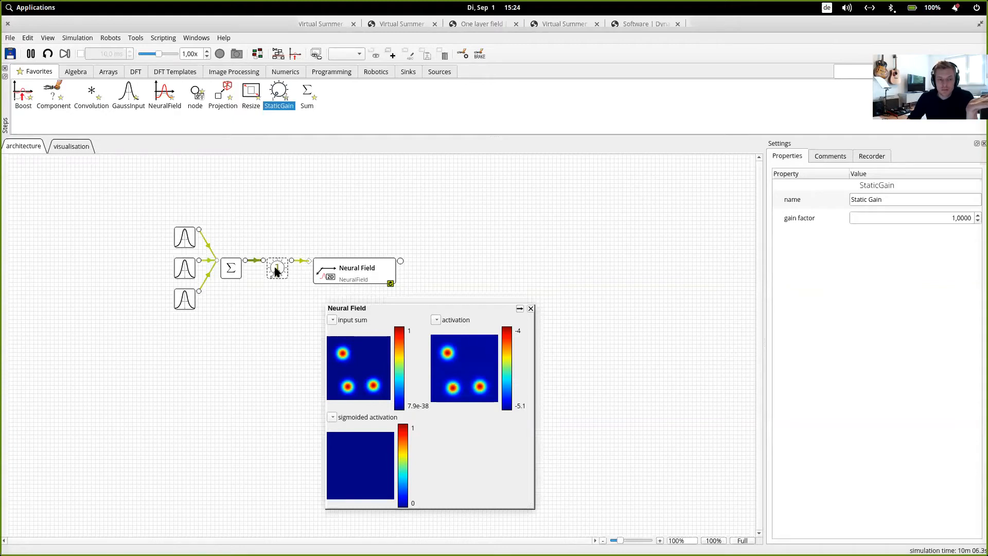
Raise the Static Gain's gain factor gradually to 7 with the field plot open, and shift the plot window slightly.
mouse_move(276, 270)
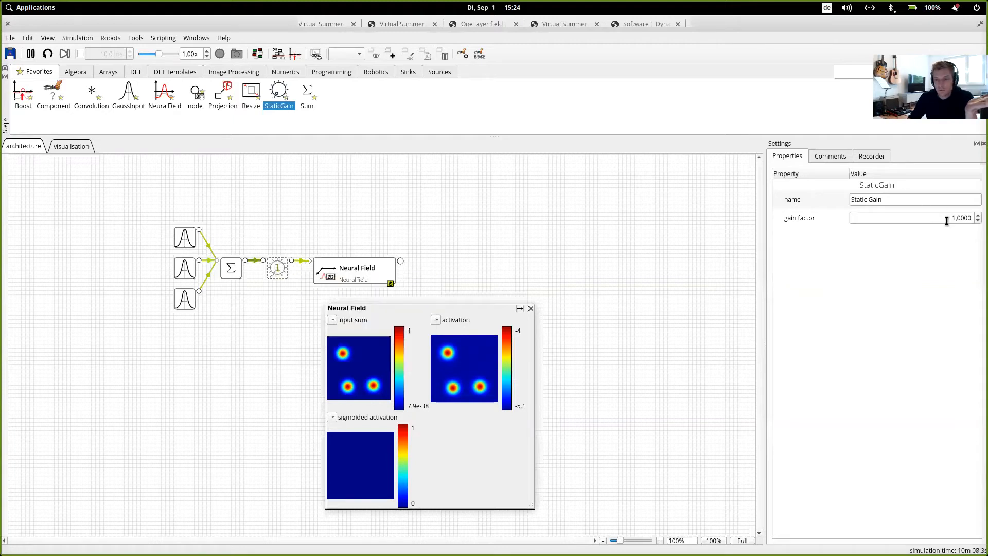
scroll(934, 216, up, 2)
scroll(934, 216, up, 3)
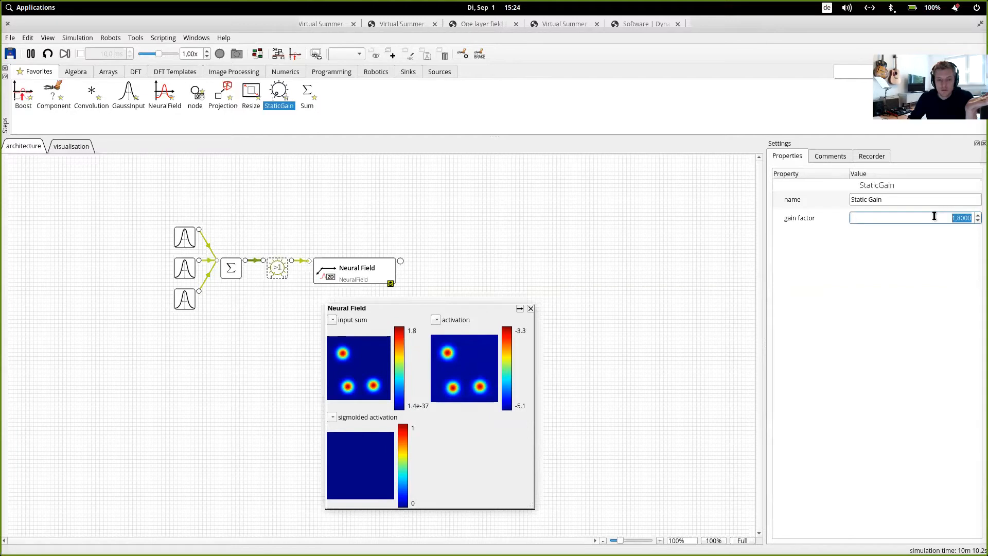
scroll(934, 216, up, 4)
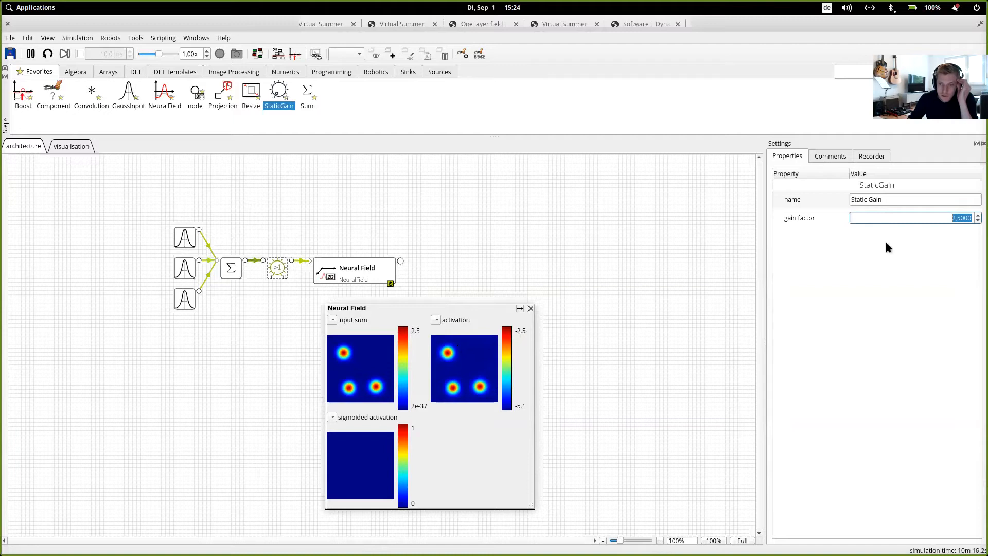
scroll(923, 214, up, 7)
scroll(920, 218, up, 15)
scroll(920, 218, up, 7)
scroll(919, 218, up, 1)
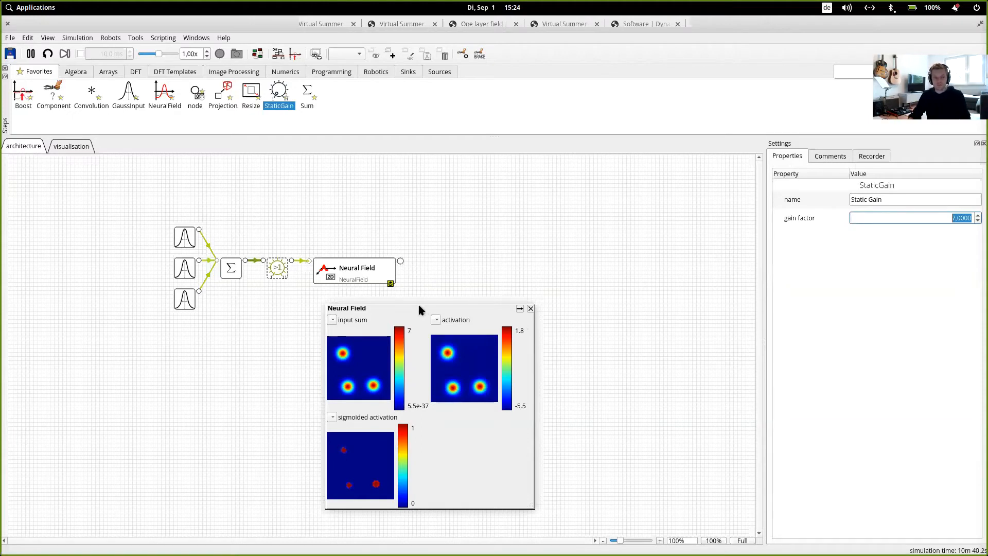
drag(416, 306, 406, 321)
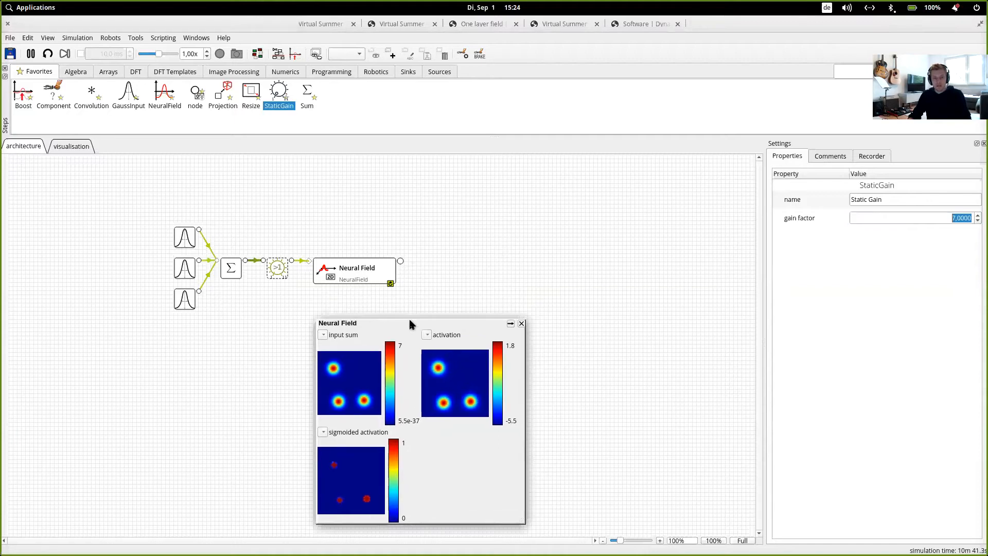
Rename the Neural Field to multi-peak and move it slightly farther away from the Static Gain step.
click(353, 271)
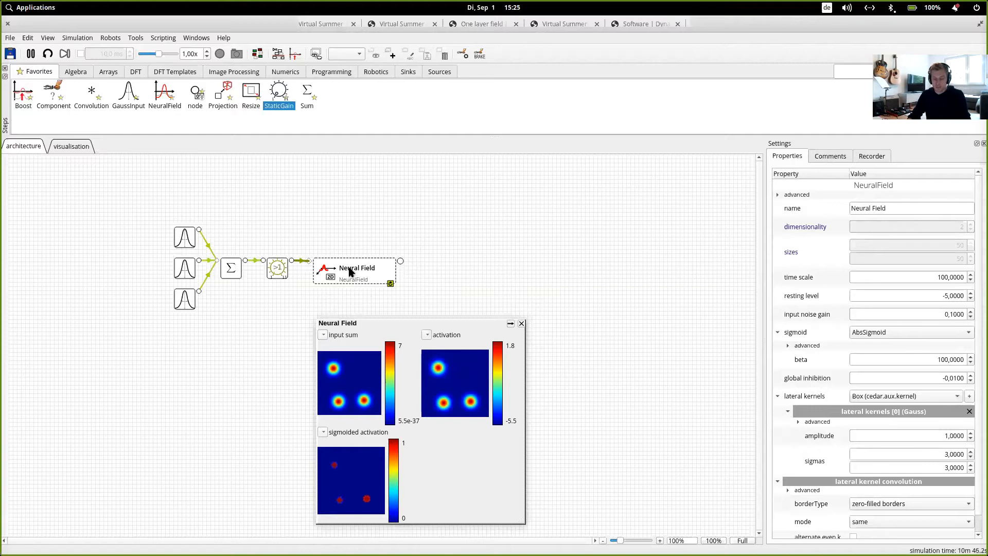
mouse_move(349, 271)
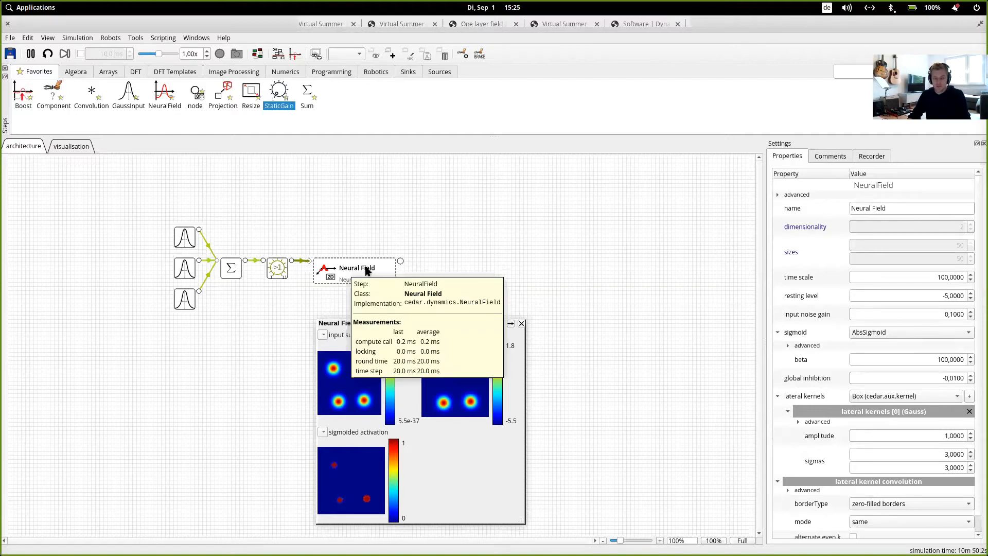
triple_click(886, 204)
text(muti)
key(BackSpace)
key(BackSpace)
text(lti-peak)
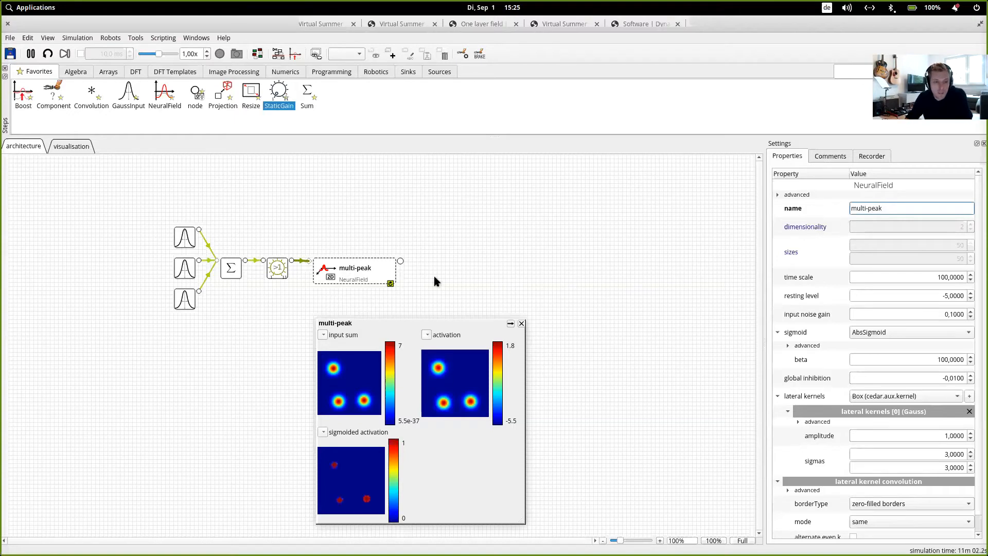
click(366, 265)
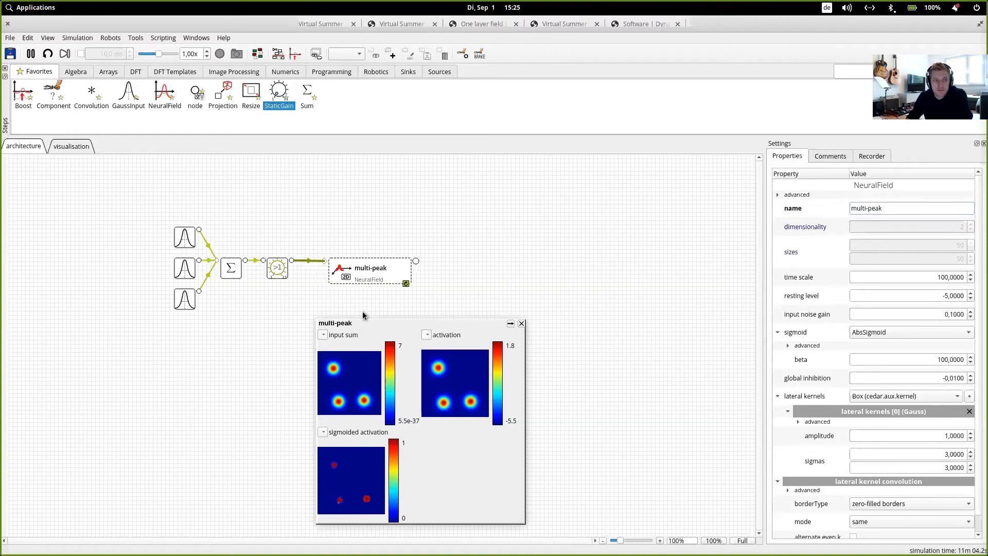
Check the multi-peak detection task in the exercise PDF in the browser and return to cedar.
mouse_move(0, 0)
click(249, 165)
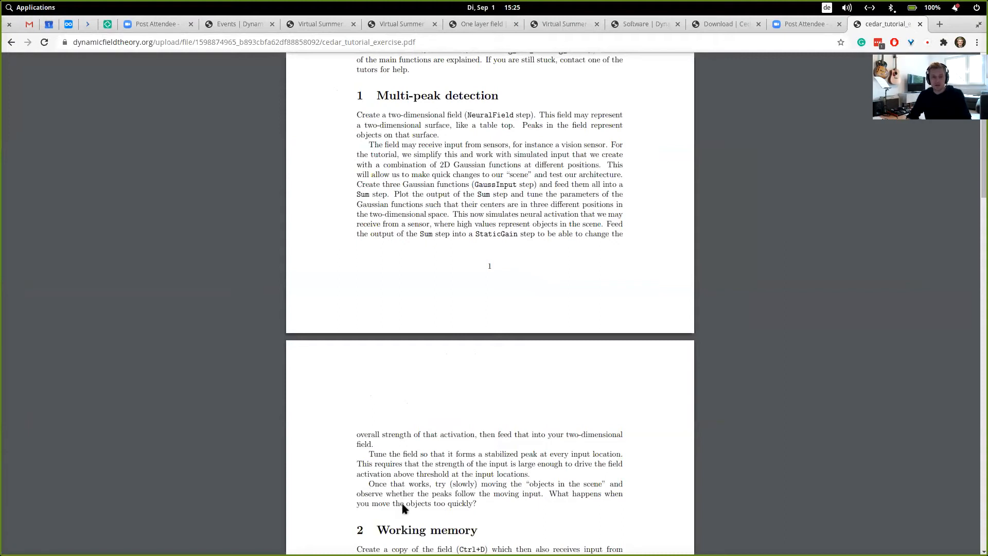
key(alt+Tab)
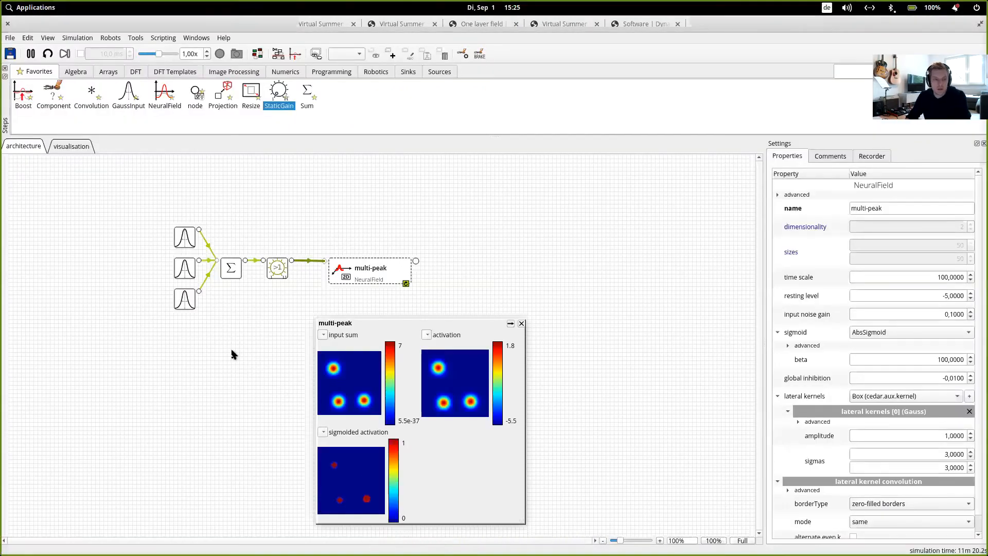
Set the second center value of the topmost Gauss Input to 38 and move the multi-peak plot aside from the architecture.
click(195, 241)
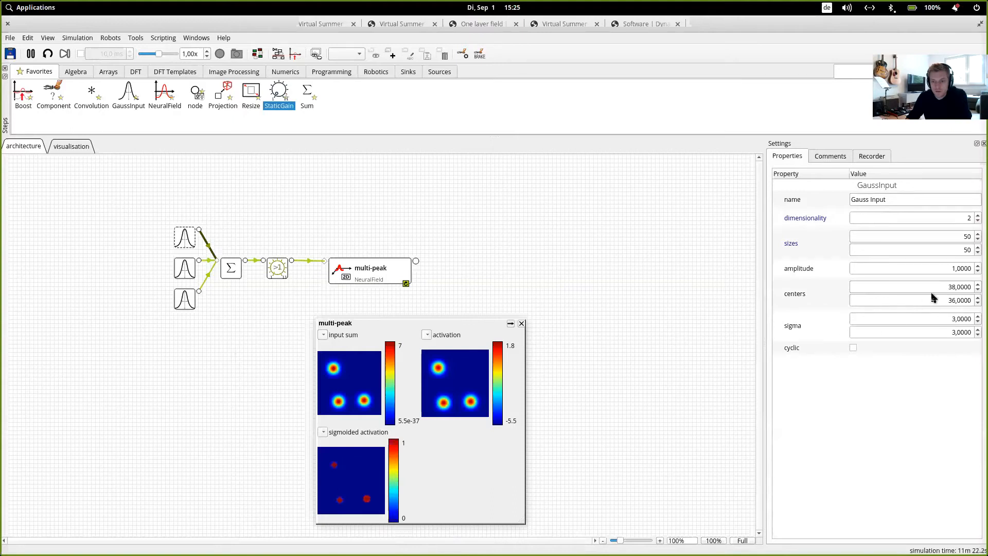
scroll(927, 298, up, 1)
scroll(927, 299, up, 1)
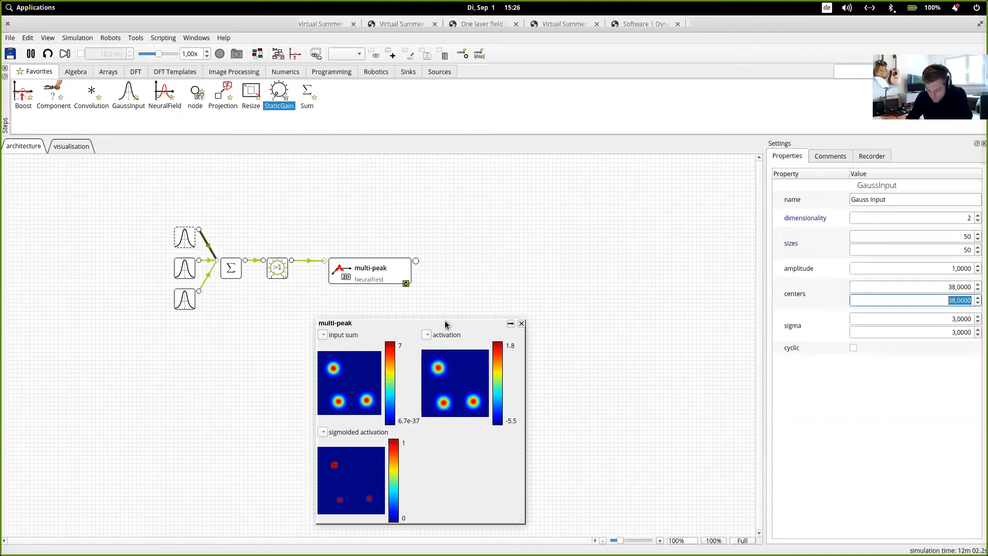
drag(446, 323, 632, 301)
Read the Working memory task on page 2 of the exercise PDF in the browser and return to cedar.
mouse_move(0, 0)
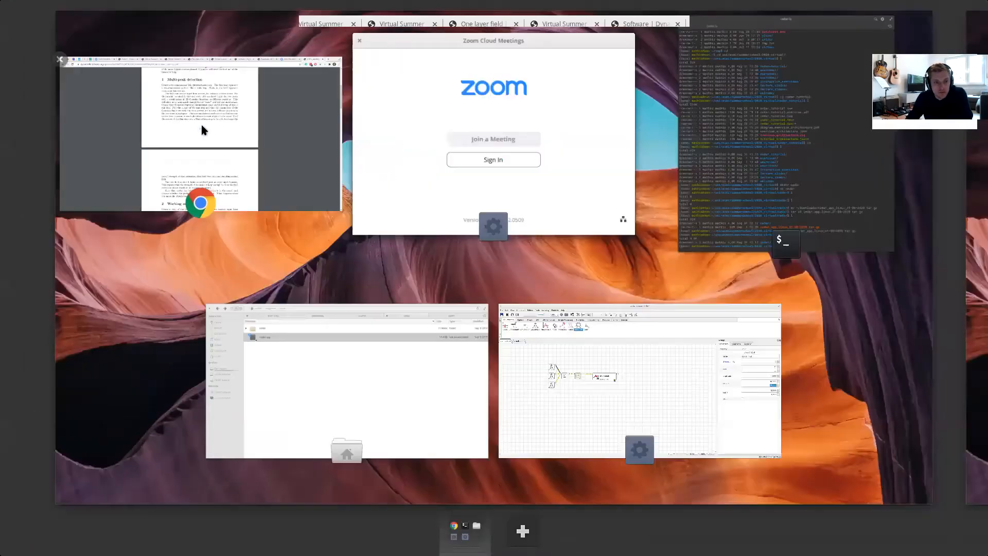
click(257, 163)
scroll(315, 200, down, 12)
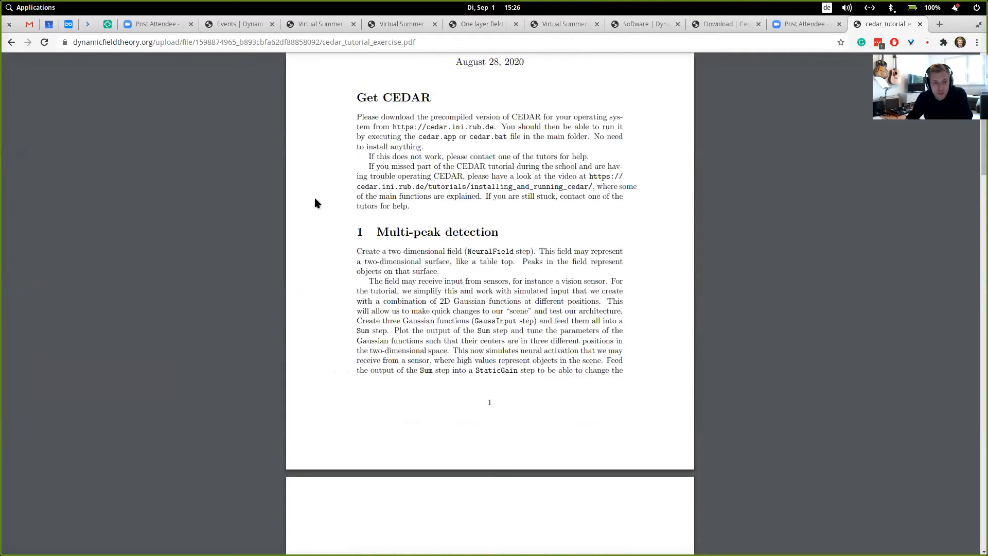
scroll(315, 198, down, 1)
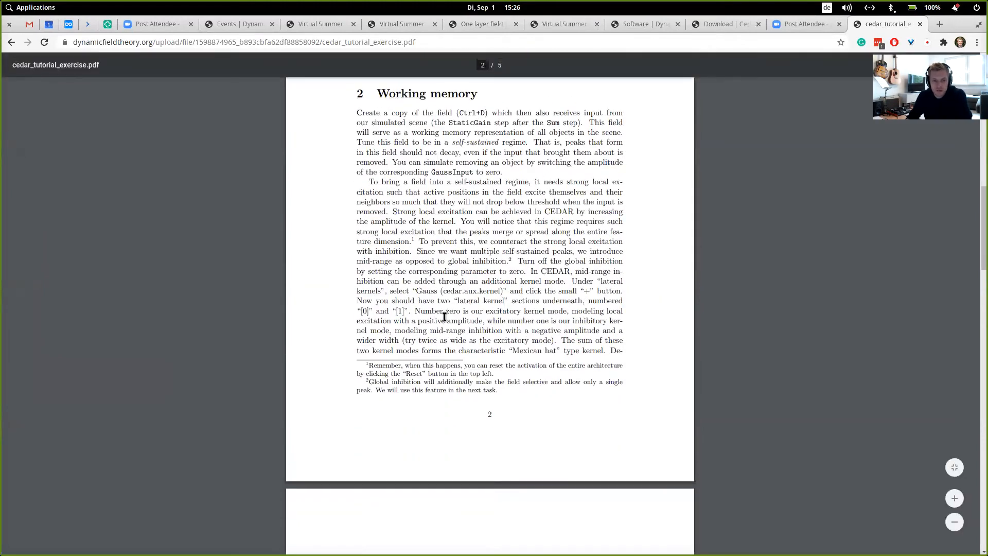
mouse_move(0, 0)
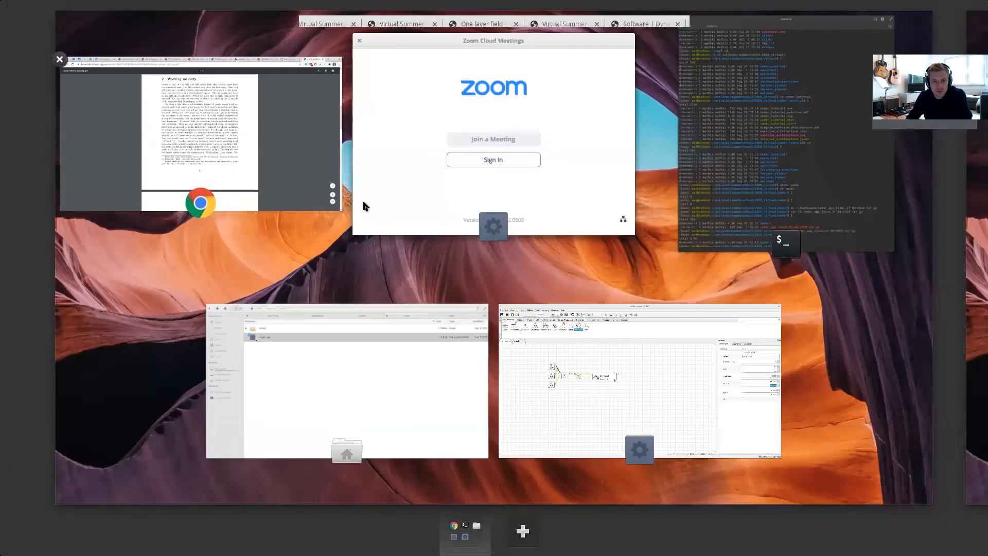
click(537, 362)
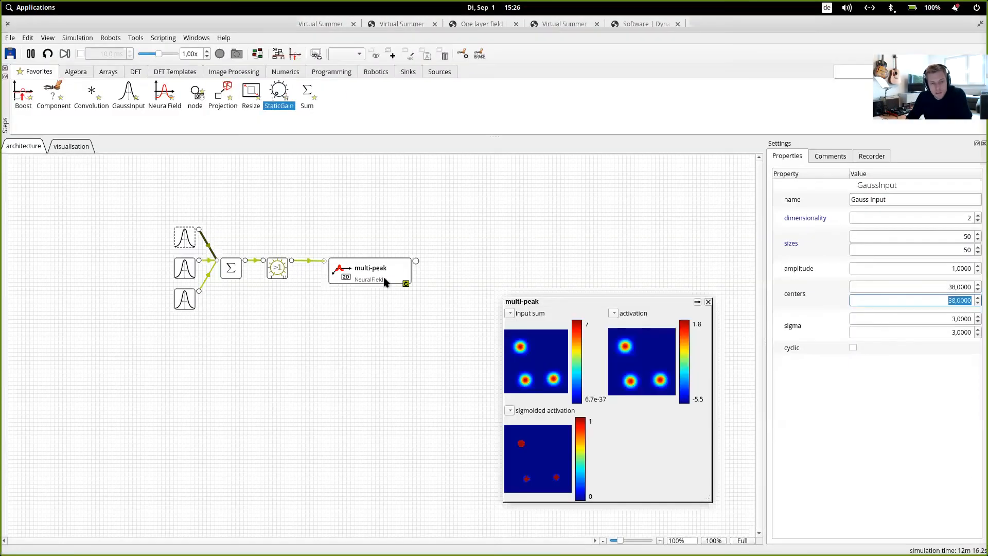
Add a second NeuralField step below the multi-peak field and name it working memory.
click(374, 267)
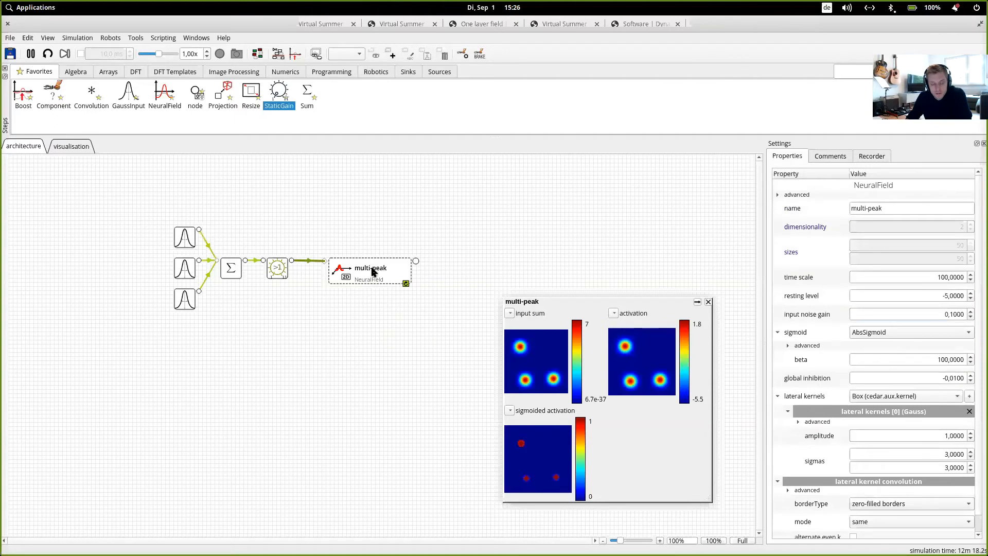
mouse_move(373, 271)
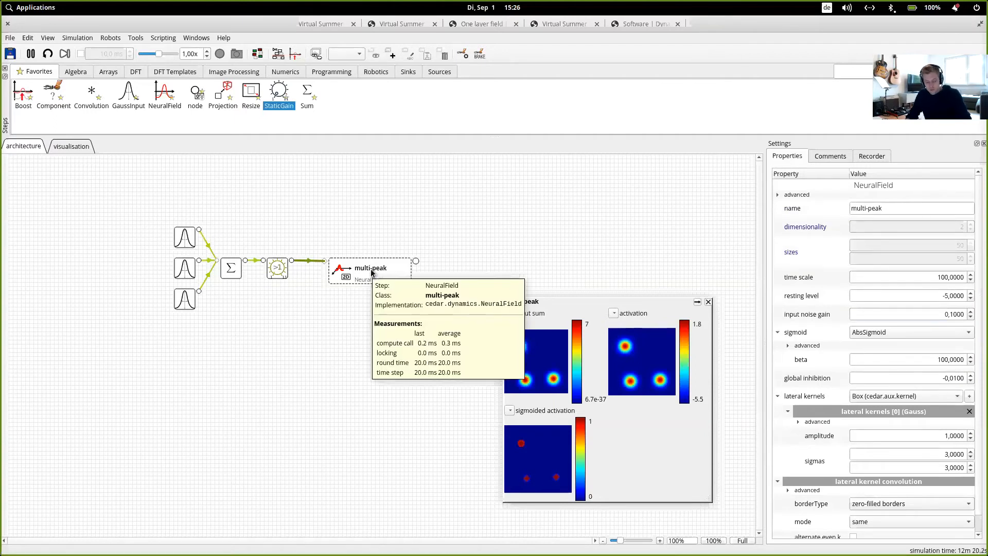
drag(166, 93, 342, 322)
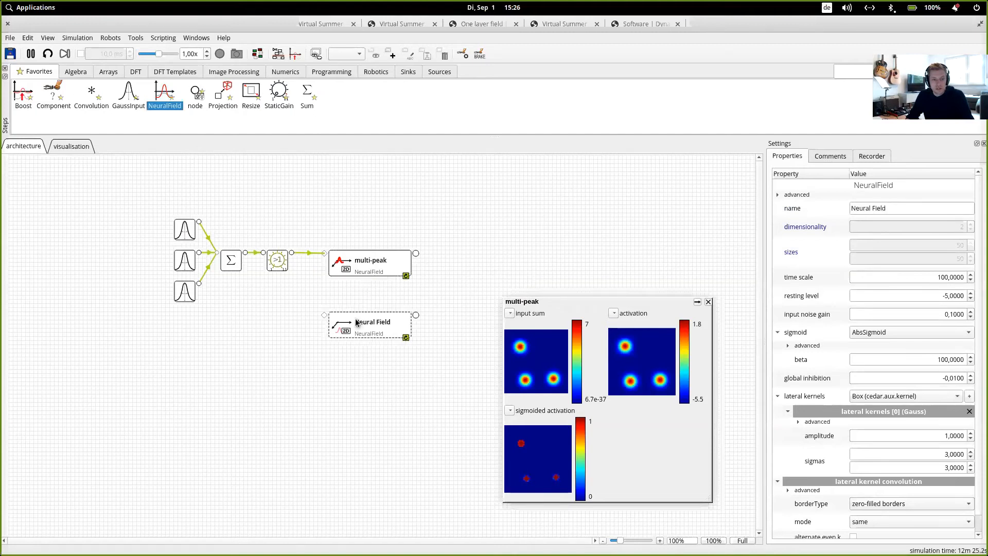
triple_click(891, 208)
text(working emo)
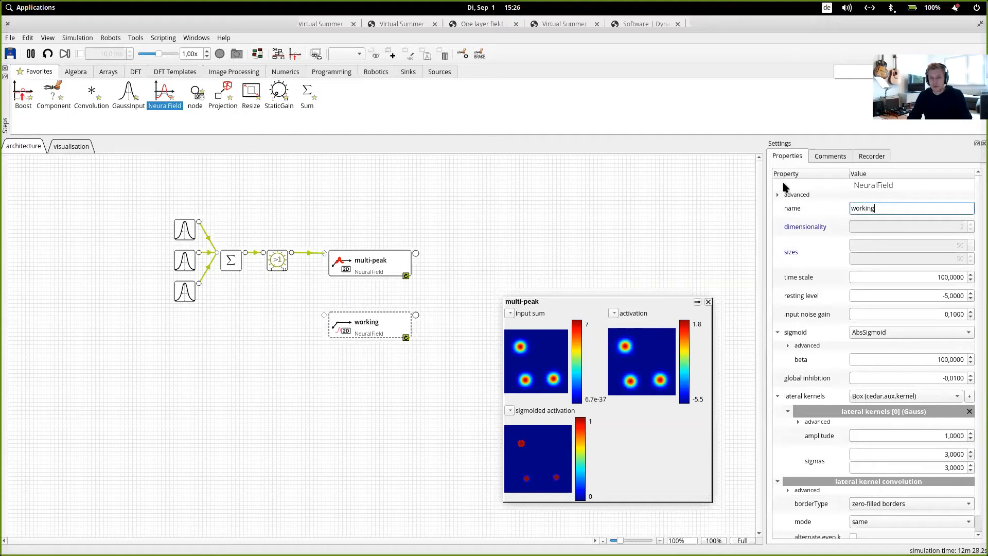
key(BackSpace)
key(BackSpace)
key(BackSpace)
text(ory)
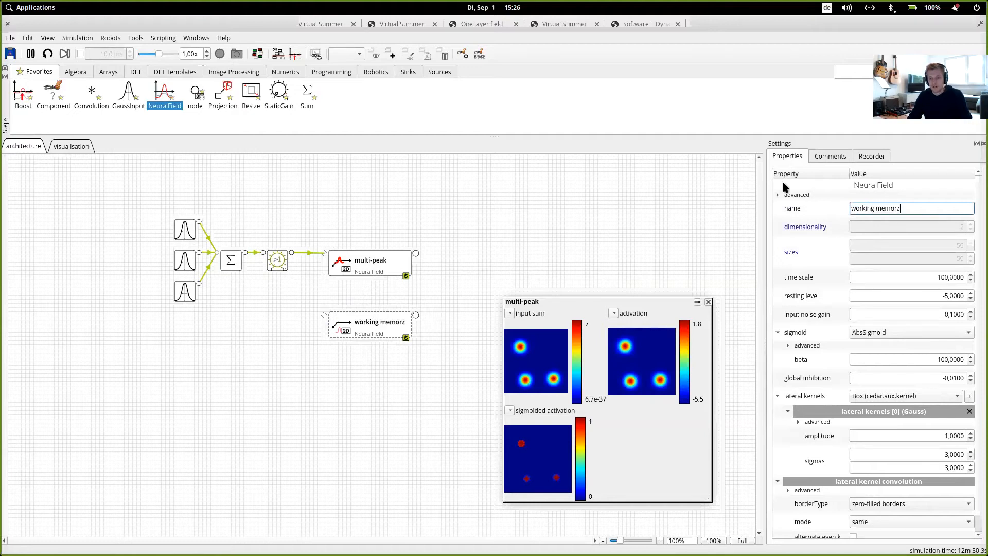
Close the multi-peak plot and connect the Static Gain output to the working memory field's input.
click(708, 301)
click(463, 335)
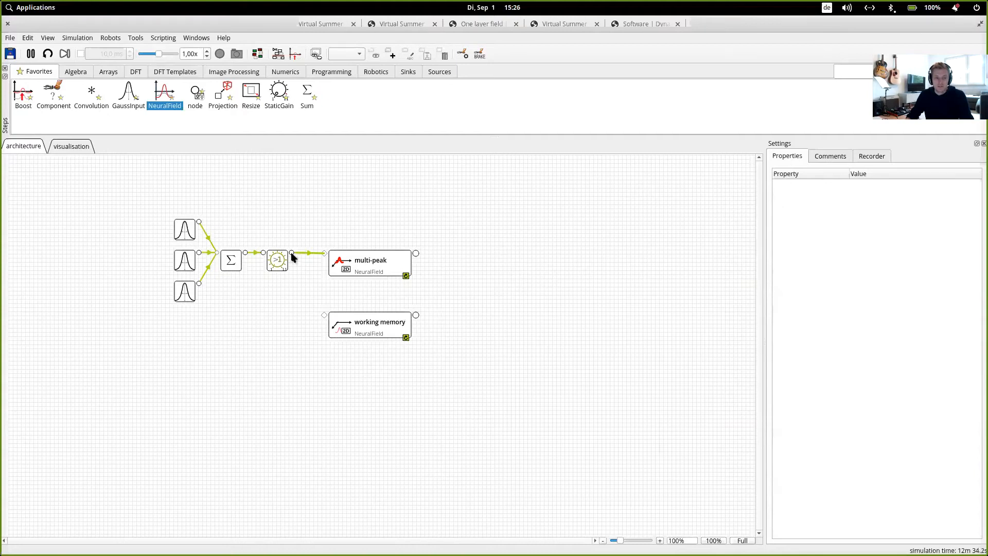
drag(291, 253, 323, 318)
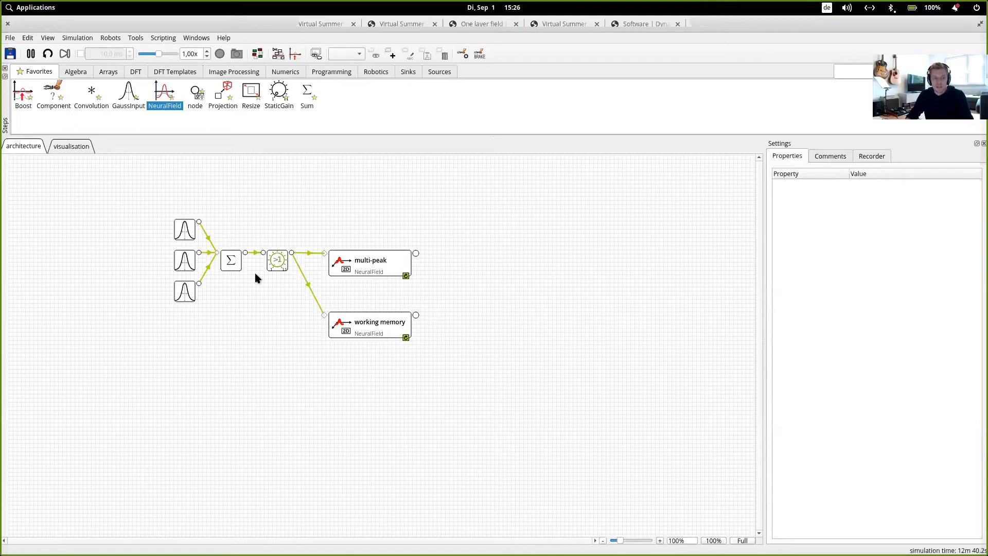
Open the field plot of the working memory field and place it beside the architecture.
mouse_move(358, 262)
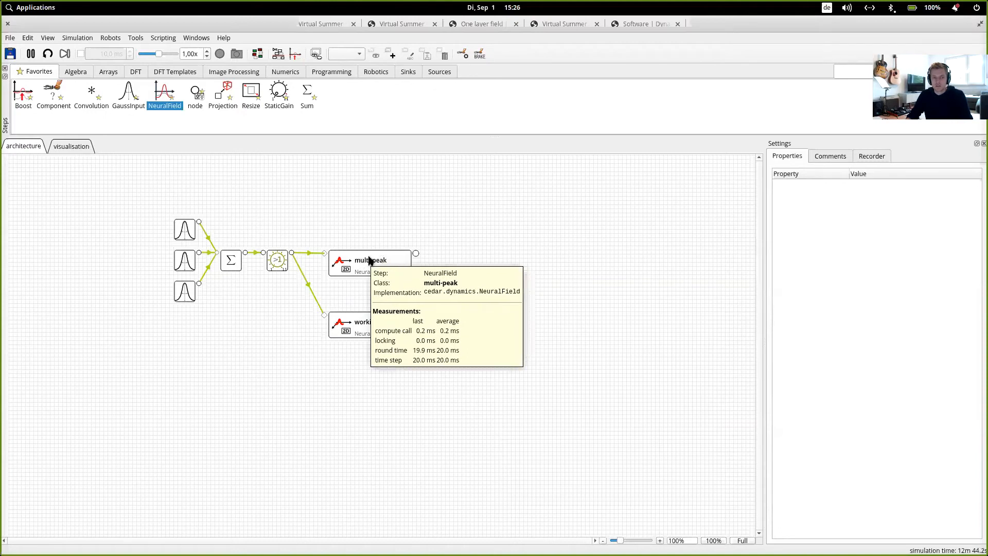
mouse_move(361, 330)
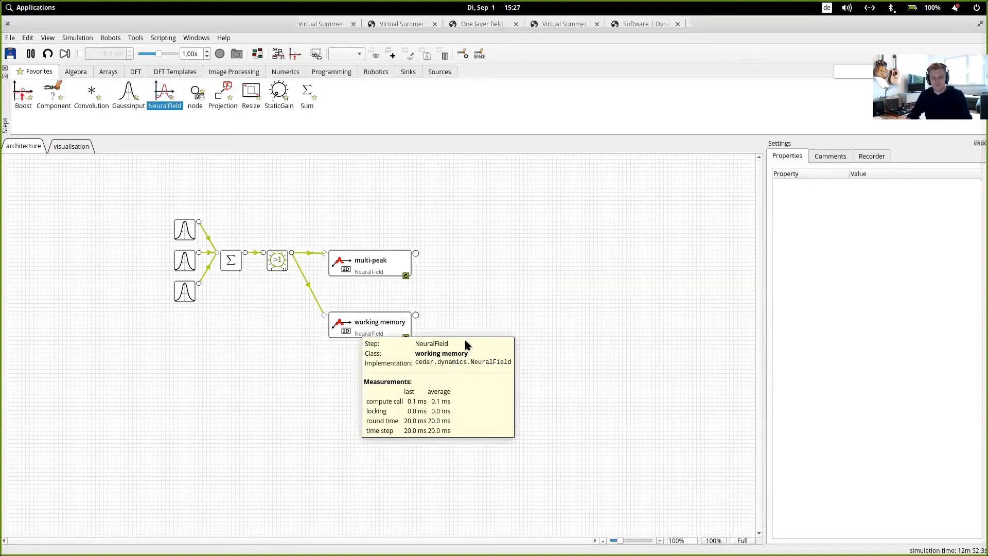
click(382, 327)
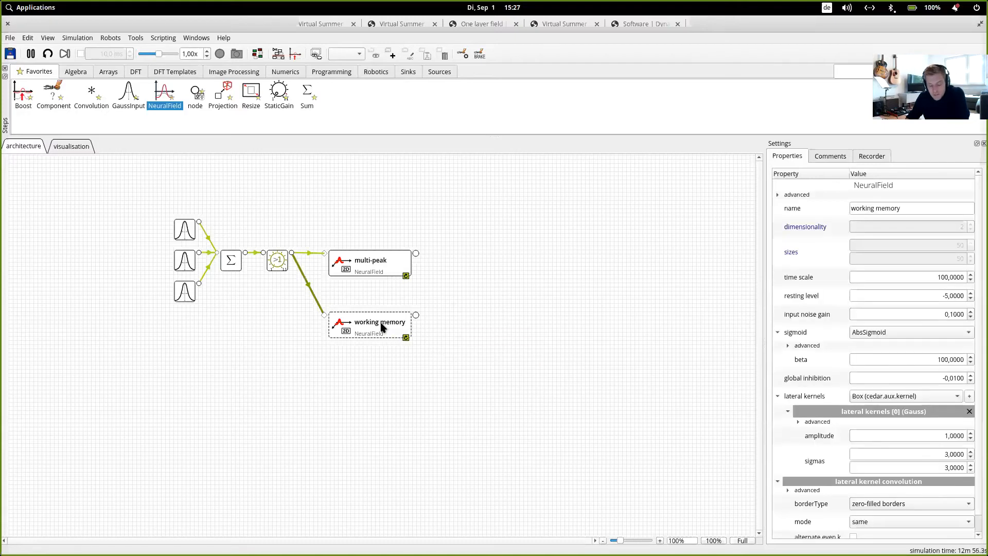
mouse_move(375, 329)
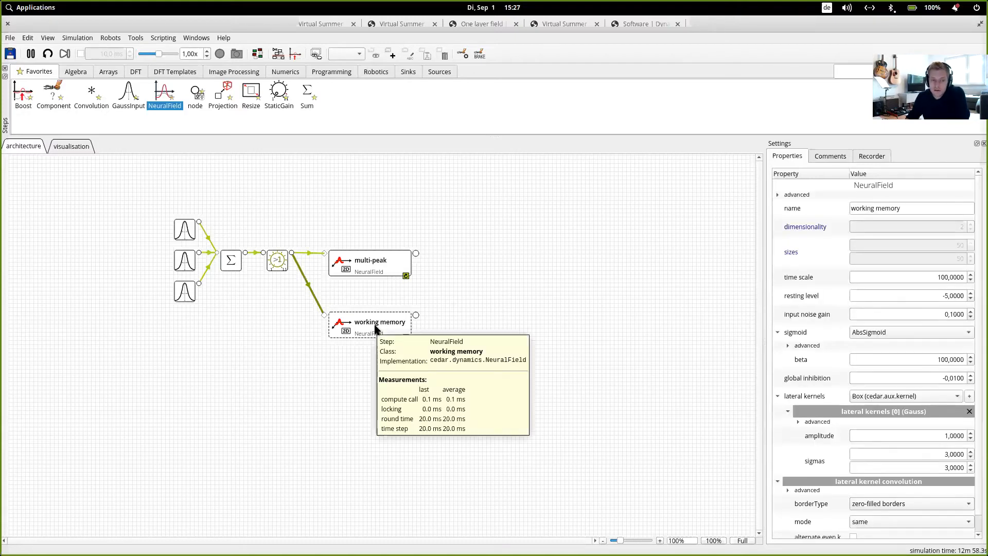
mouse_move(181, 235)
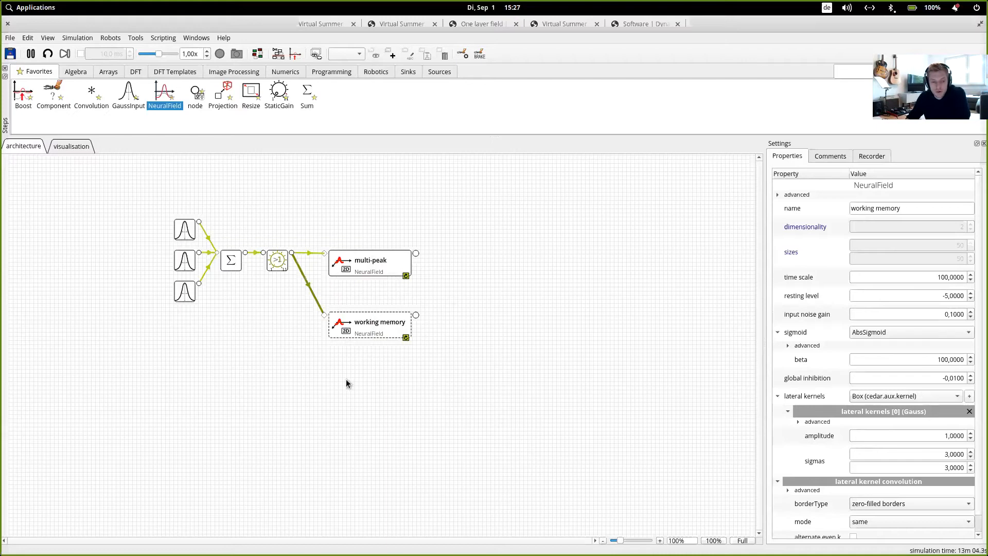
right_click(369, 344)
click(412, 344)
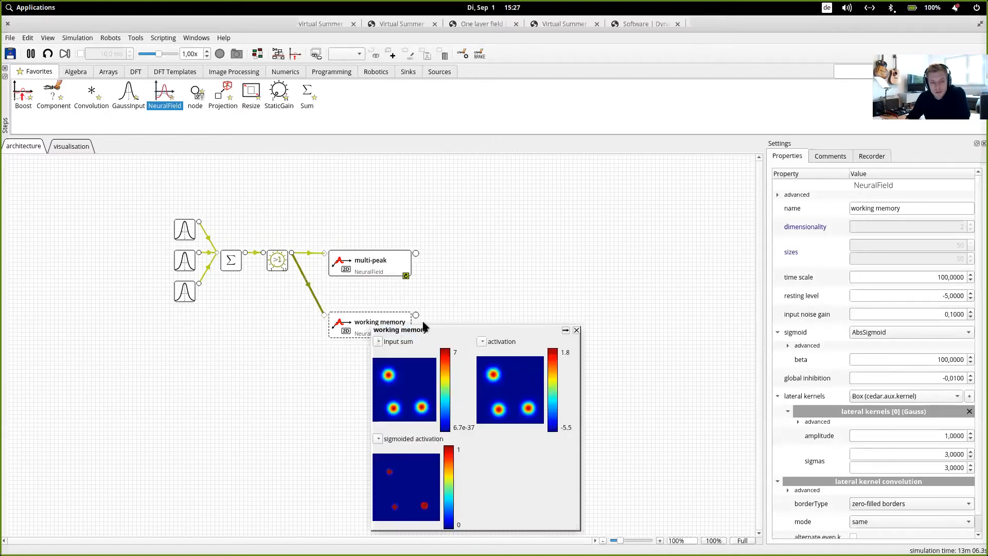
drag(424, 329, 533, 294)
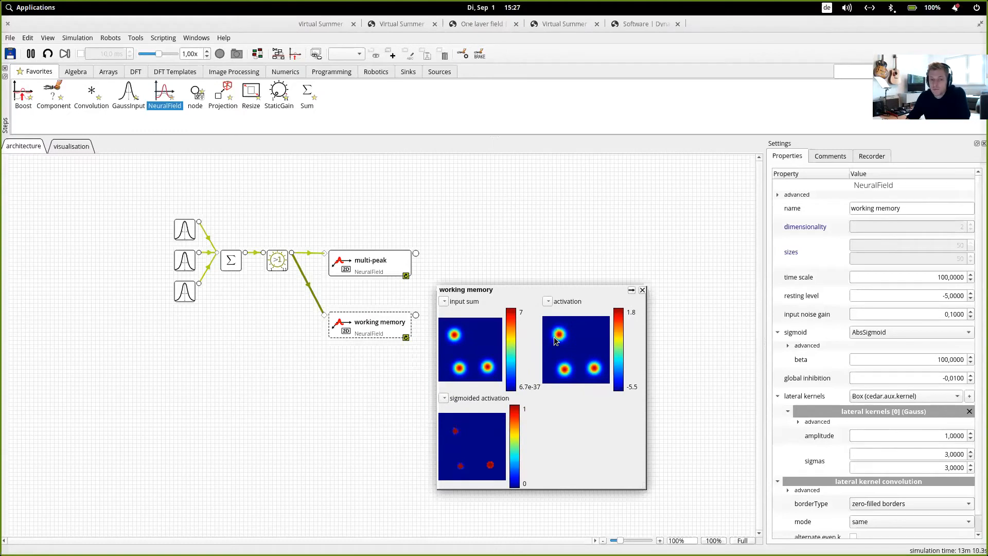
Set the amplitude of the topmost Gauss Input to 0.
click(185, 230)
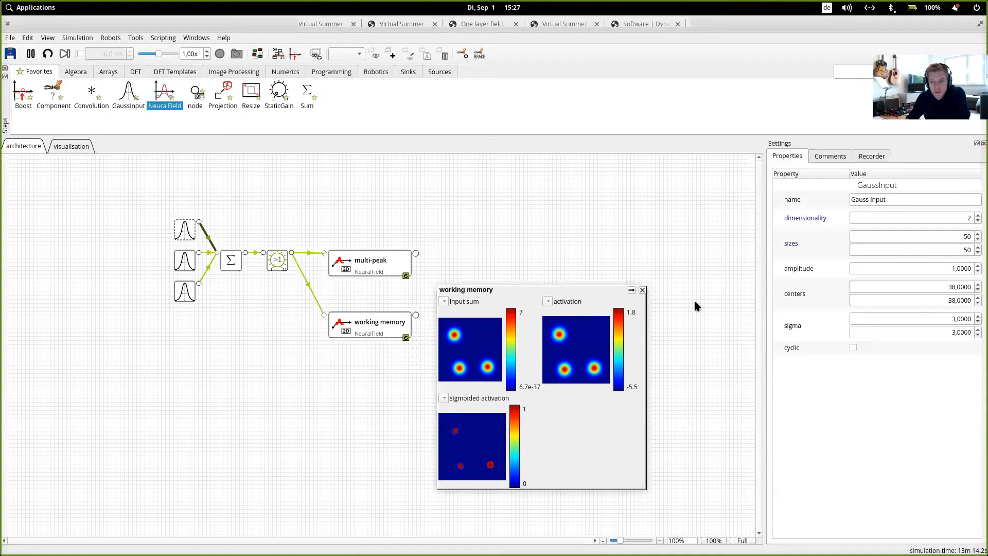
double_click(887, 287)
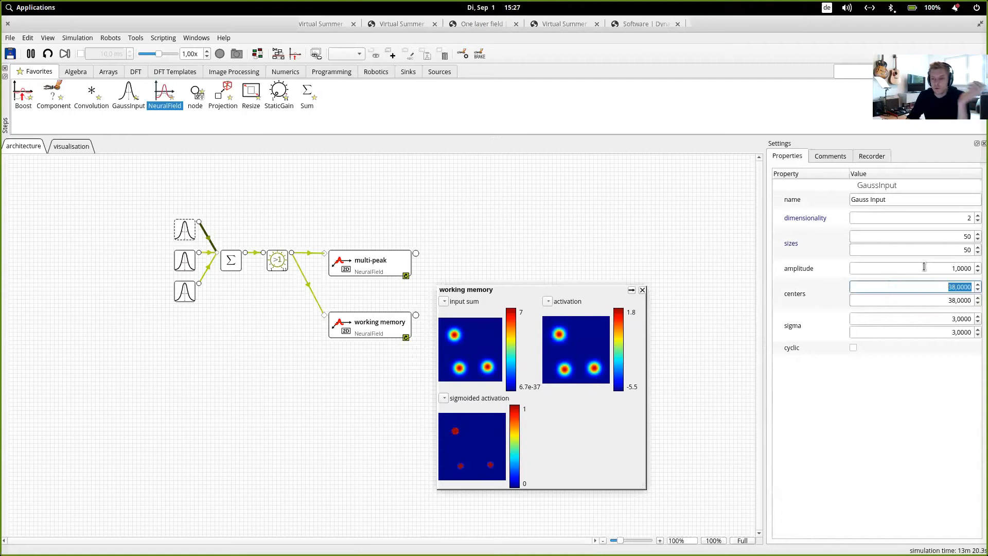
double_click(949, 268)
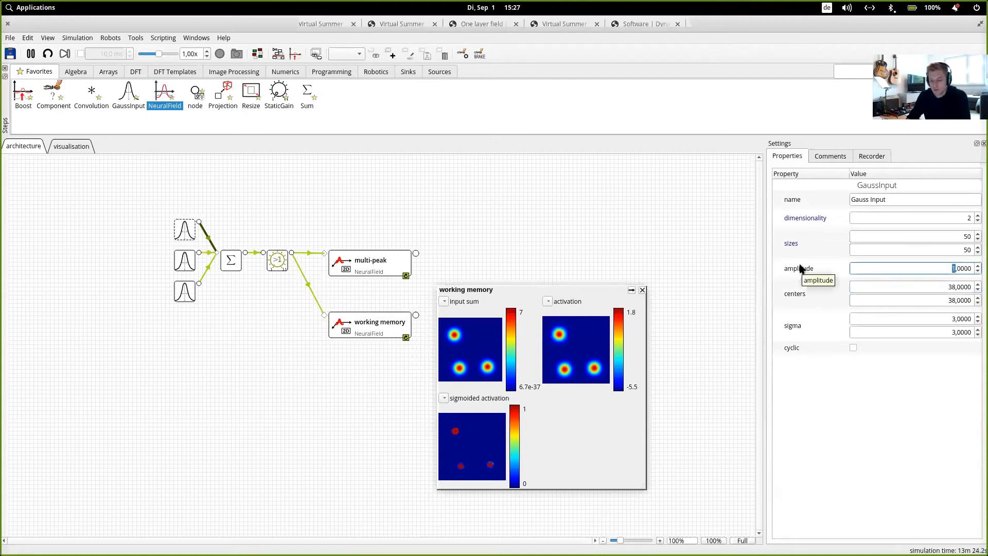
text(0)
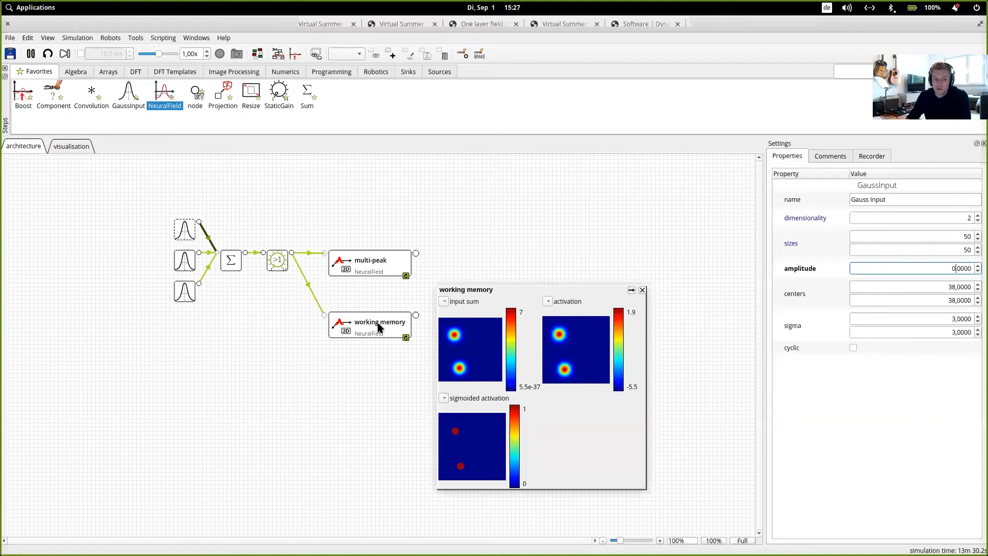
Open the multi-peak field's field plot to compare it with the working memory plot, and close it again.
click(378, 272)
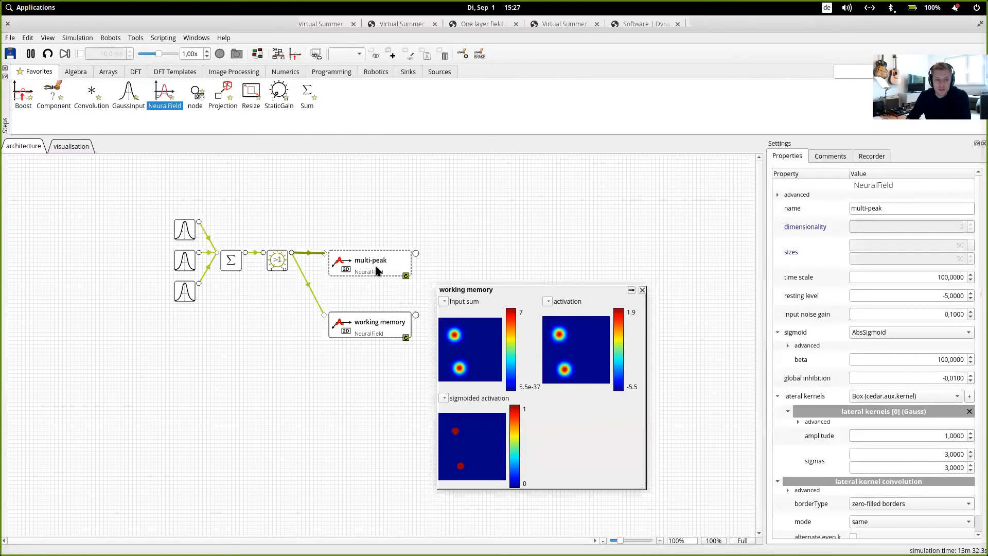
right_click(375, 263)
click(410, 294)
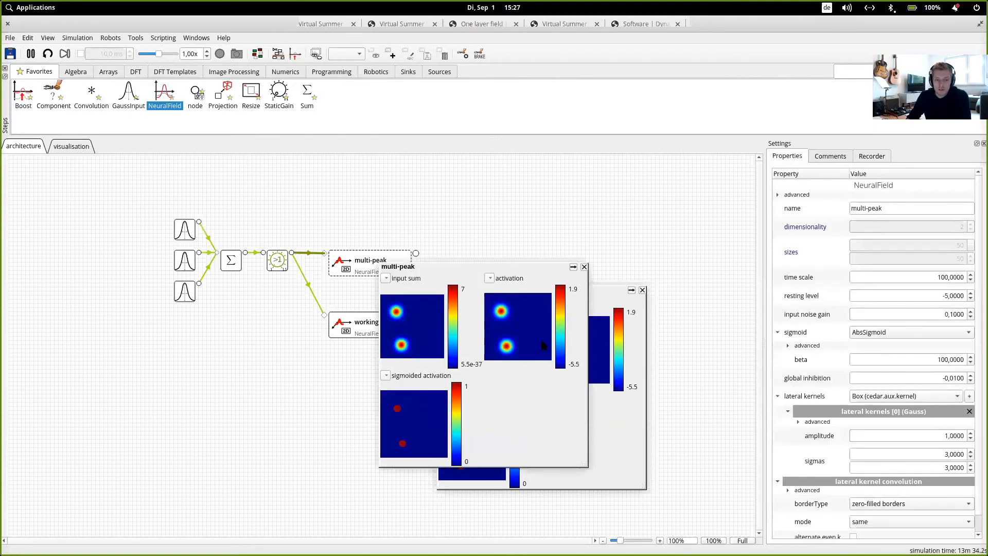
click(584, 267)
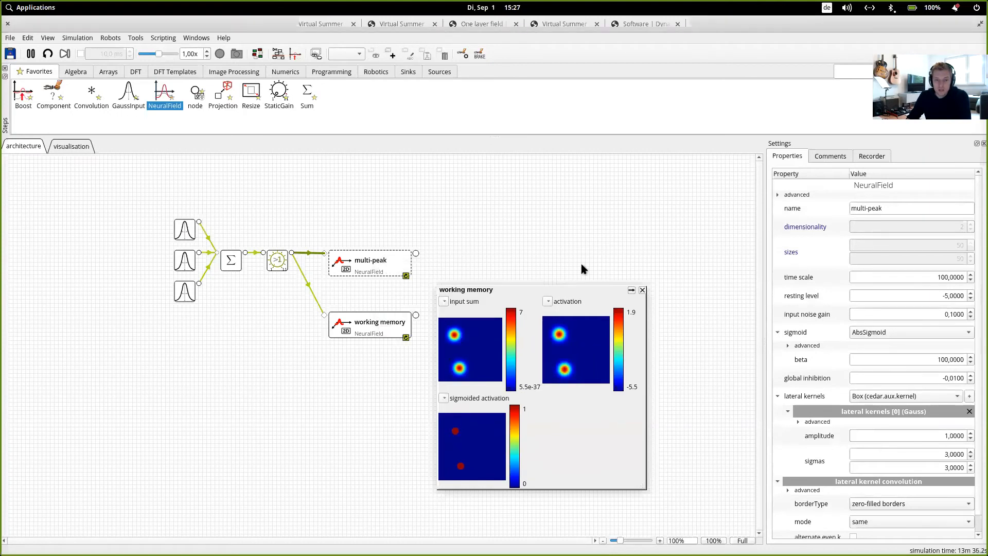
Set the global inhibition of the working memory field to 0.
click(380, 323)
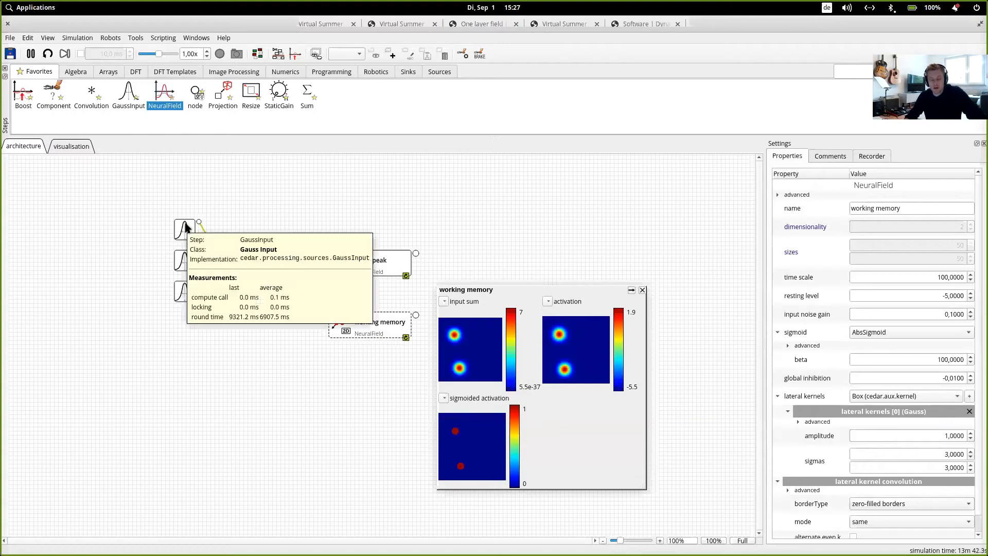
mouse_move(372, 327)
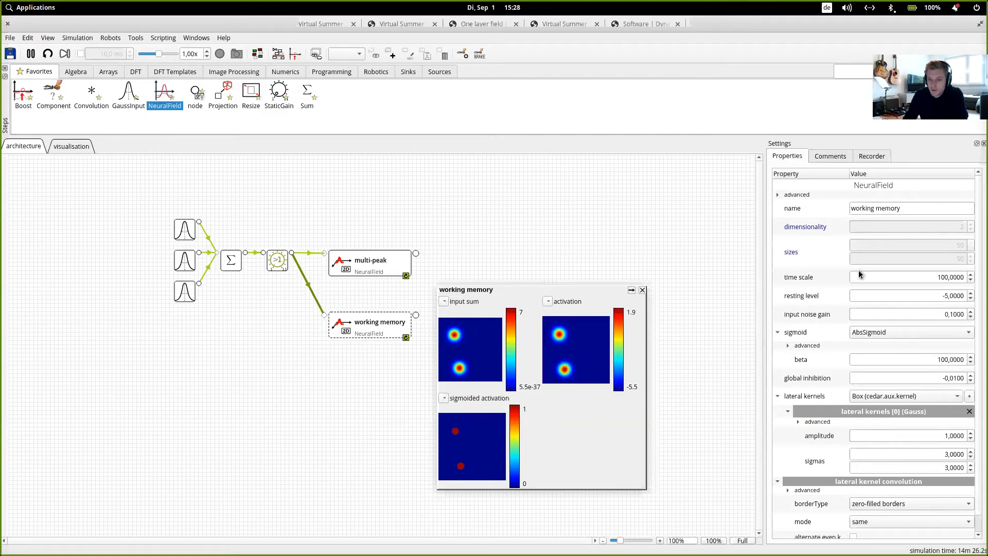
scroll(916, 313, down, 1)
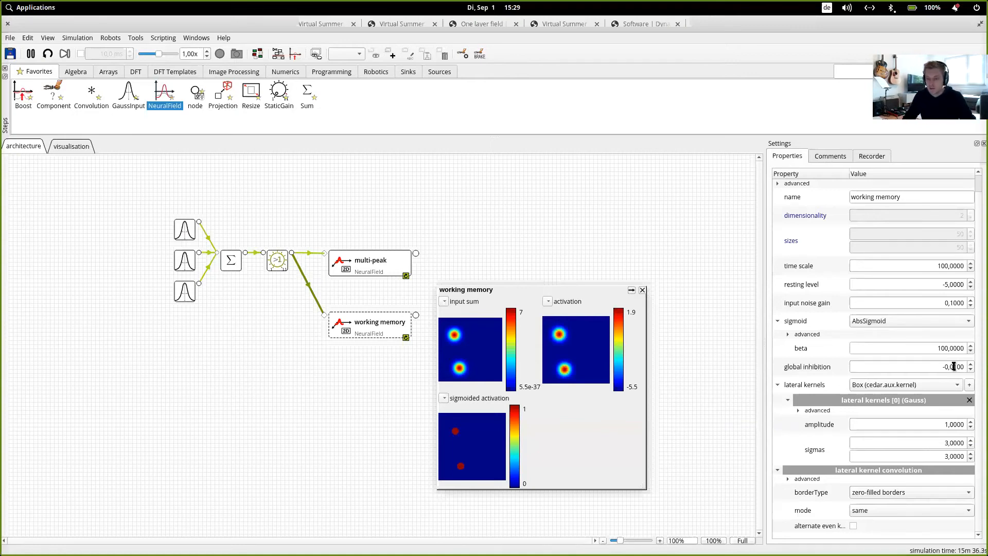
drag(933, 366, 966, 370)
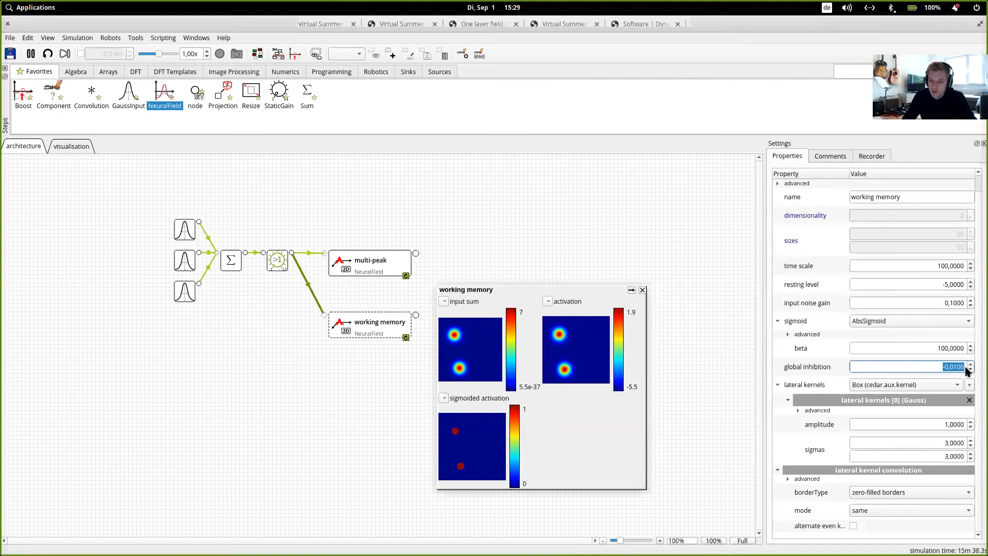
text(0)
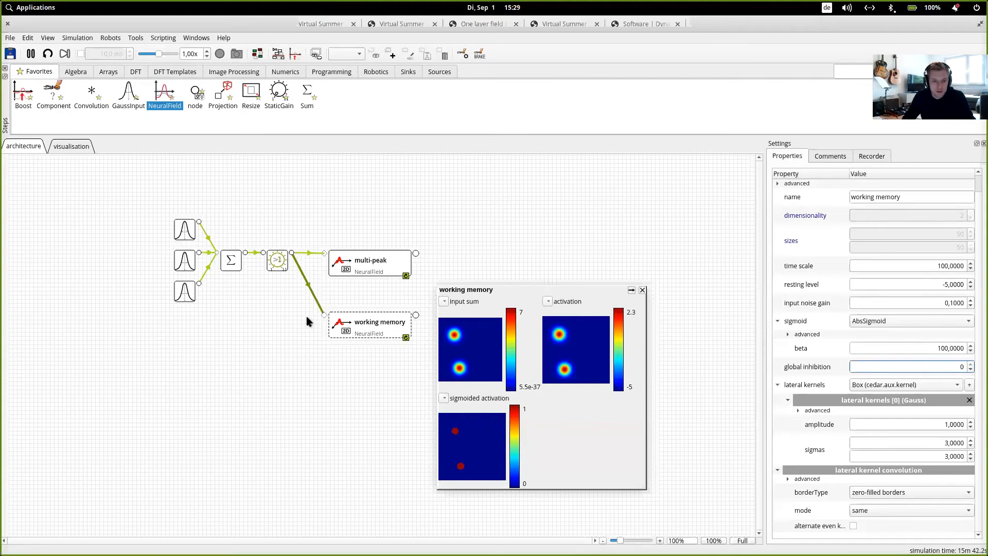
Set the amplitude of the topmost Gauss Input back to 1.
click(188, 230)
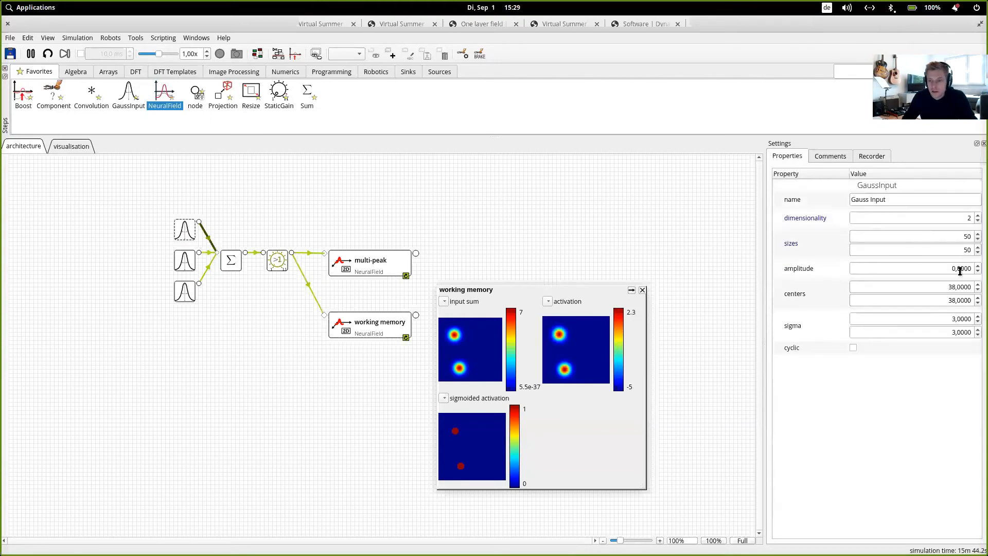
drag(956, 268, 938, 265)
text(1)
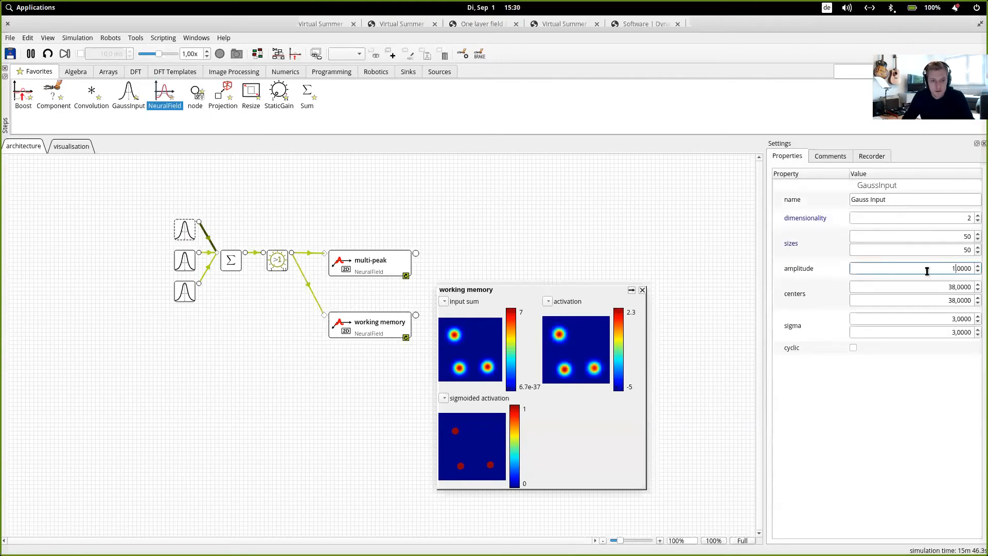
Raise the amplitude of the working memory field's Gauss lateral kernel to 12.8.
click(381, 332)
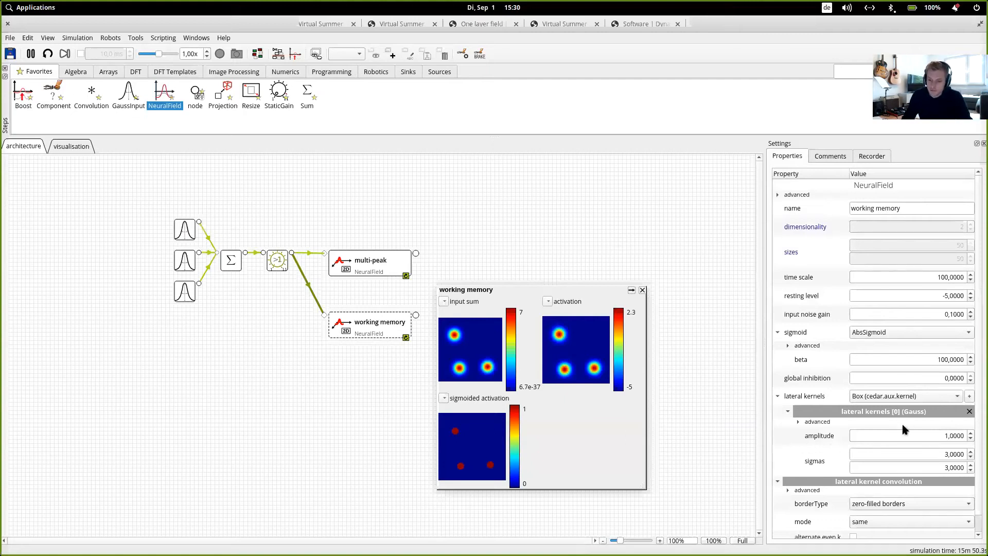
scroll(923, 436, up, 2)
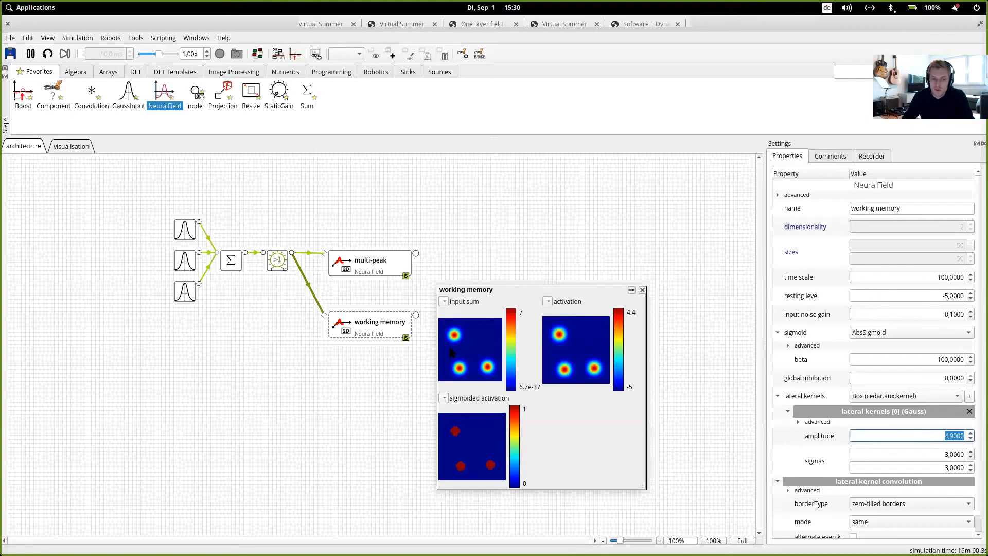
scroll(905, 432, up, 2)
scroll(904, 432, up, 8)
scroll(905, 432, up, 20)
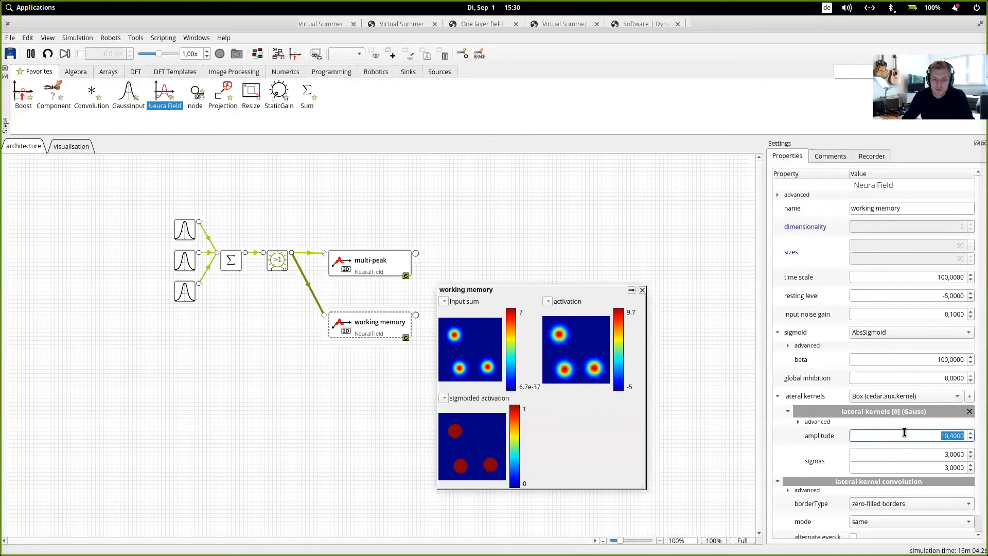
scroll(904, 432, up, 2)
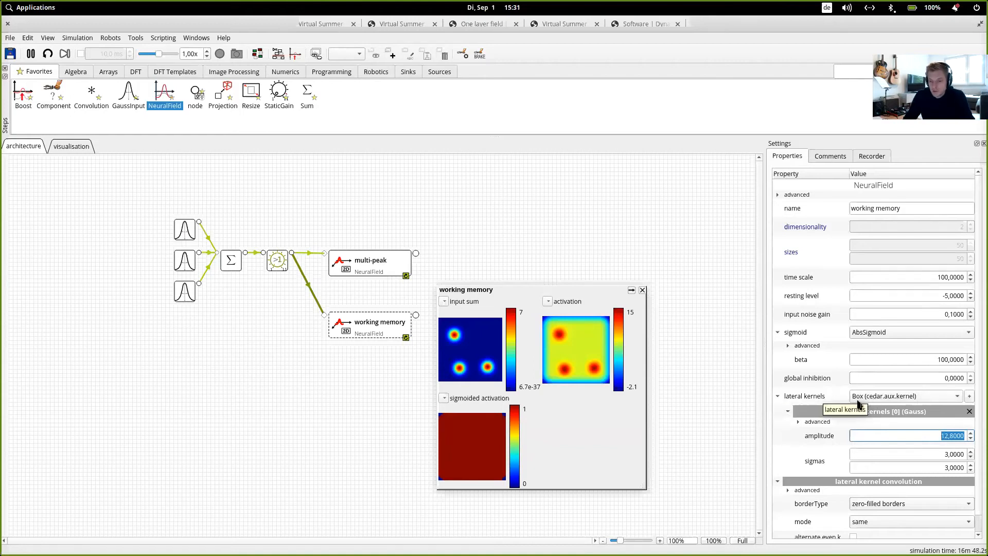
Add a second lateral kernel of type Gauss to the working memory field.
click(874, 397)
click(874, 409)
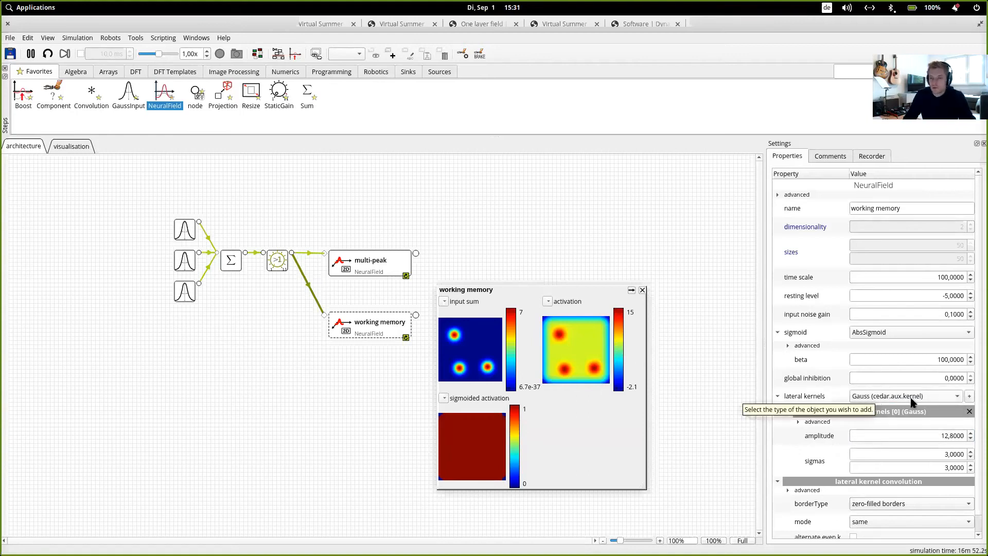
click(968, 396)
scroll(981, 391, down, 2)
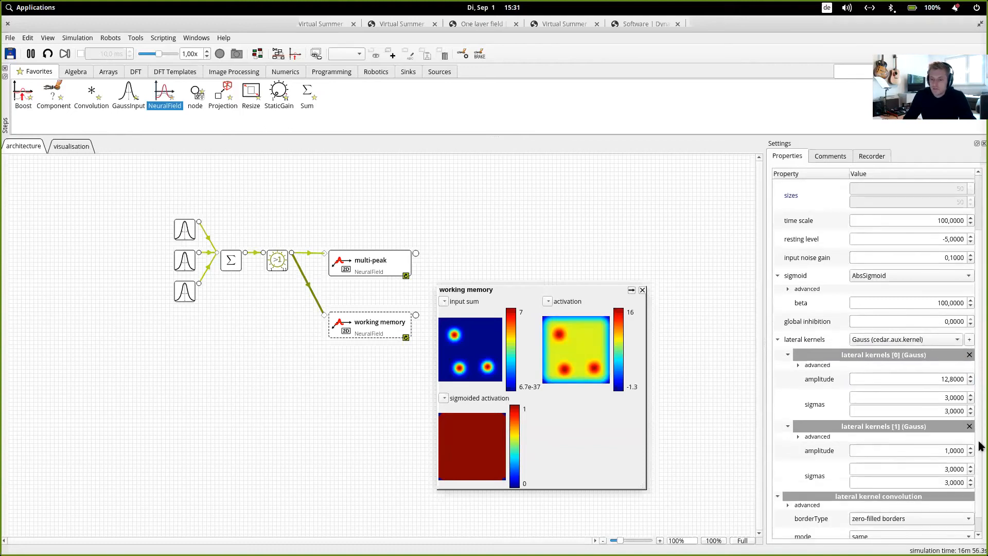
Set the second lateral kernel's amplitude to -12 and both of its sigmas to 6.
scroll(980, 446, down, 1)
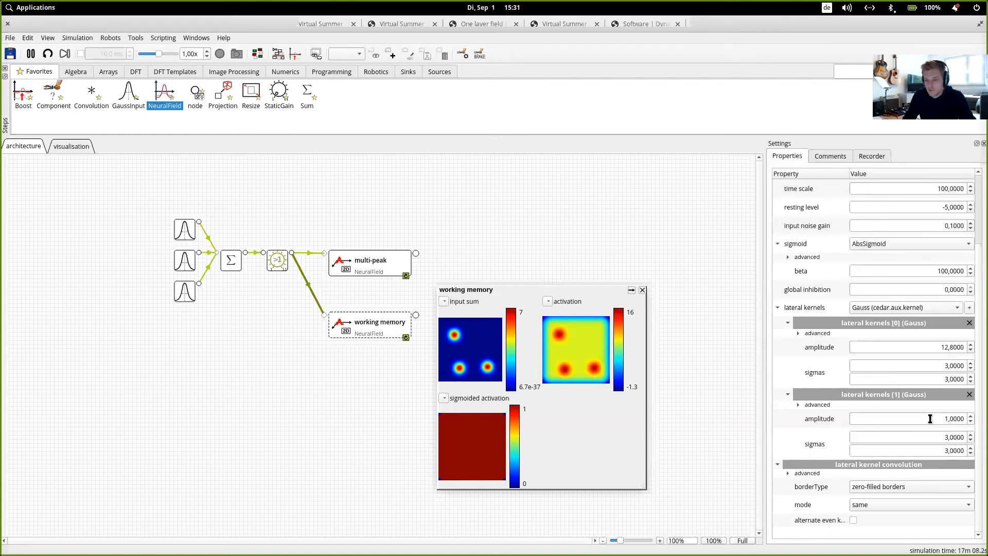
drag(941, 420, 947, 420)
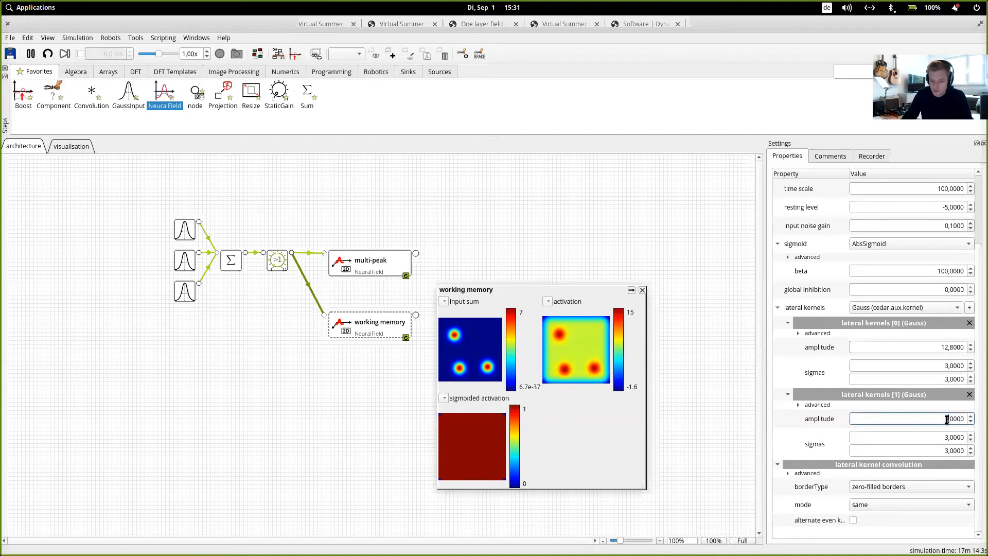
text(-12)
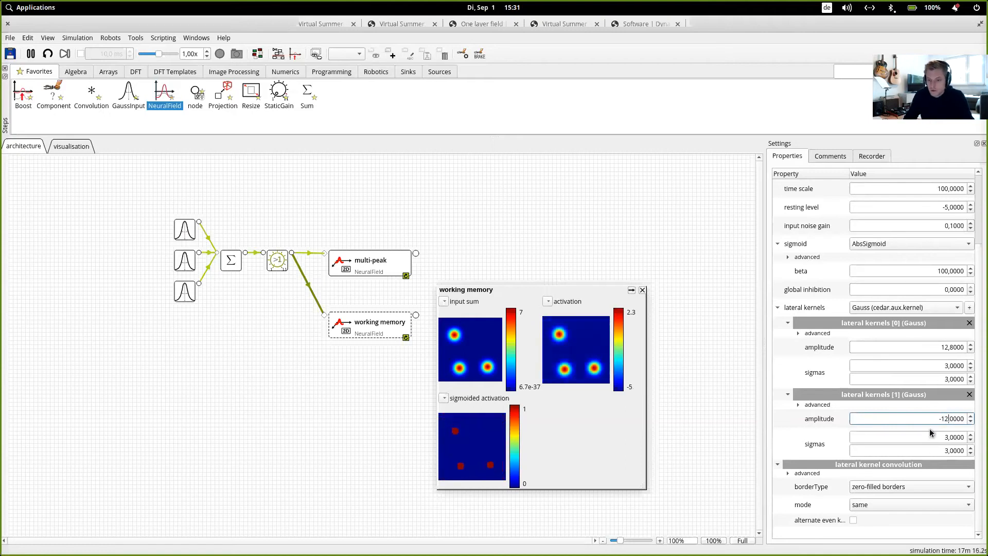
scroll(942, 437, up, 3)
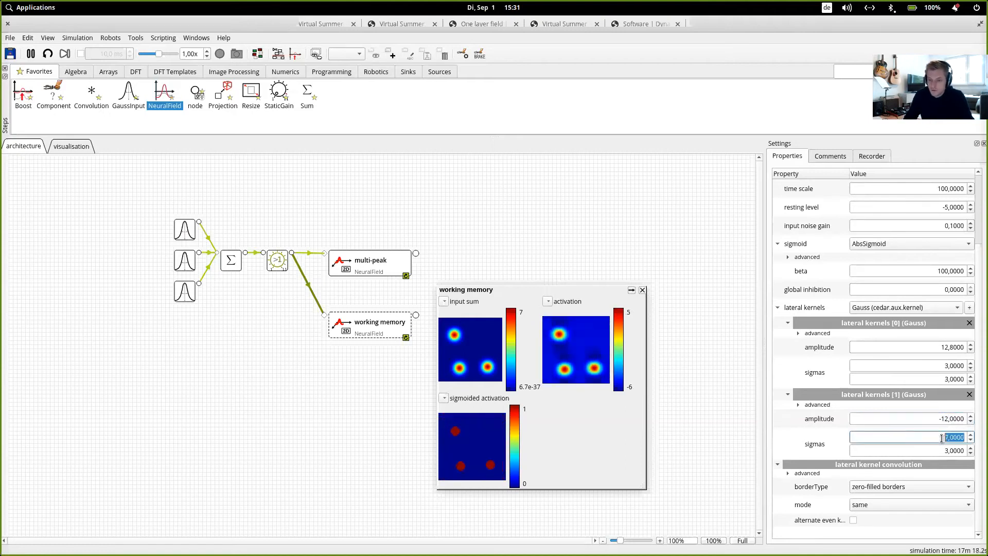
scroll(936, 452, up, 1)
scroll(935, 452, up, 2)
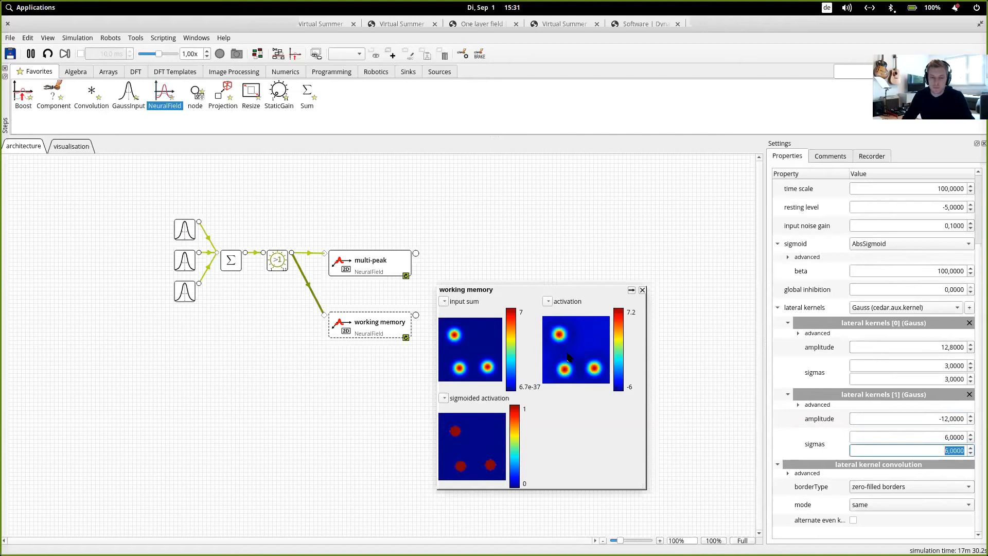
Plot the full lateral kernel of the working memory field and place the plot below that field.
right_click(367, 330)
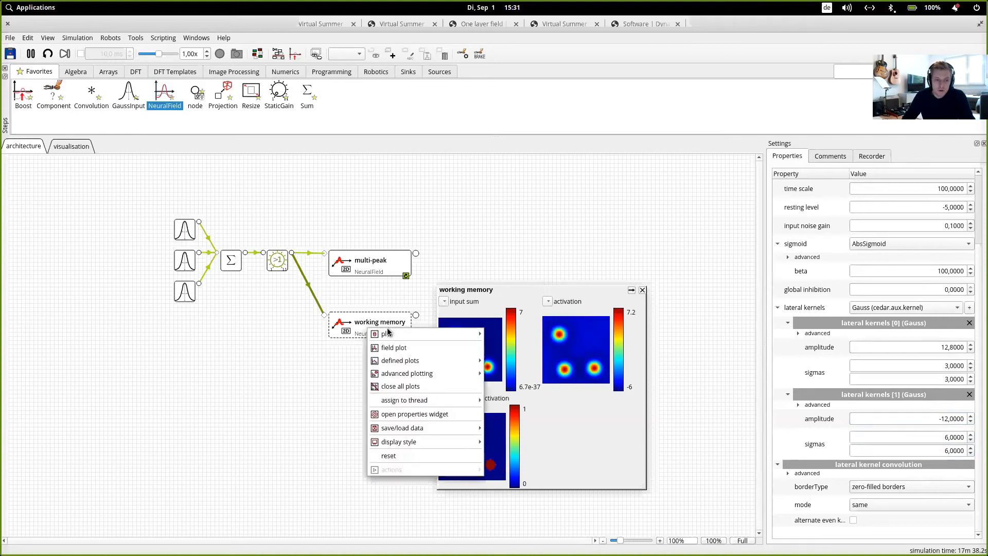
mouse_move(373, 333)
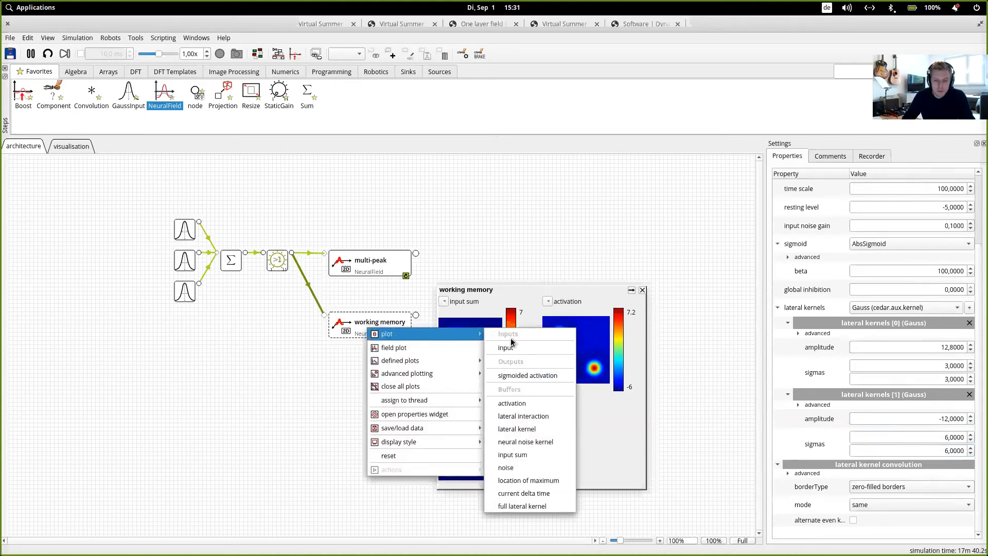
click(522, 506)
drag(412, 335, 359, 379)
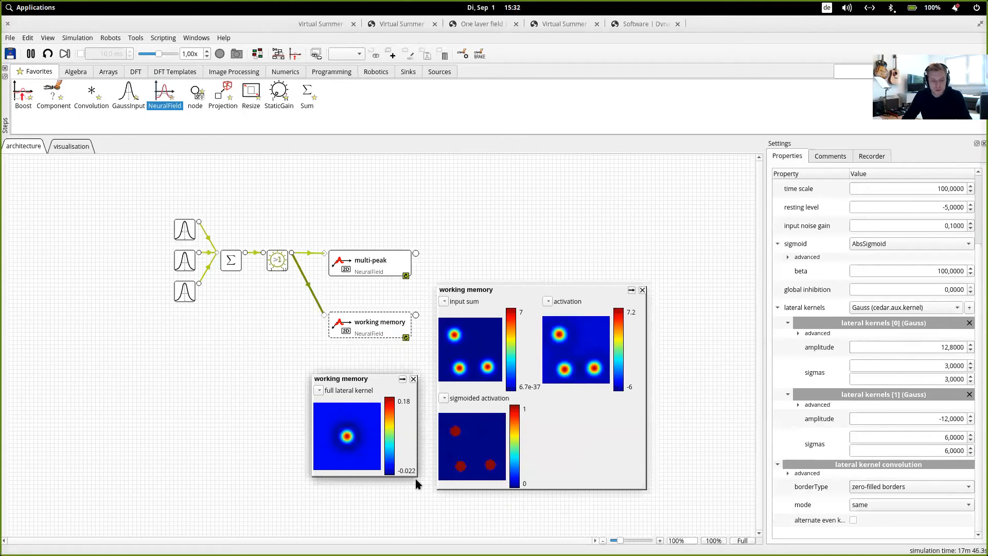
Enlarge the full lateral kernel plot and strengthen the working memory field's second Gauss kernel to an amplitude of -22.8.
drag(312, 379, 123, 209)
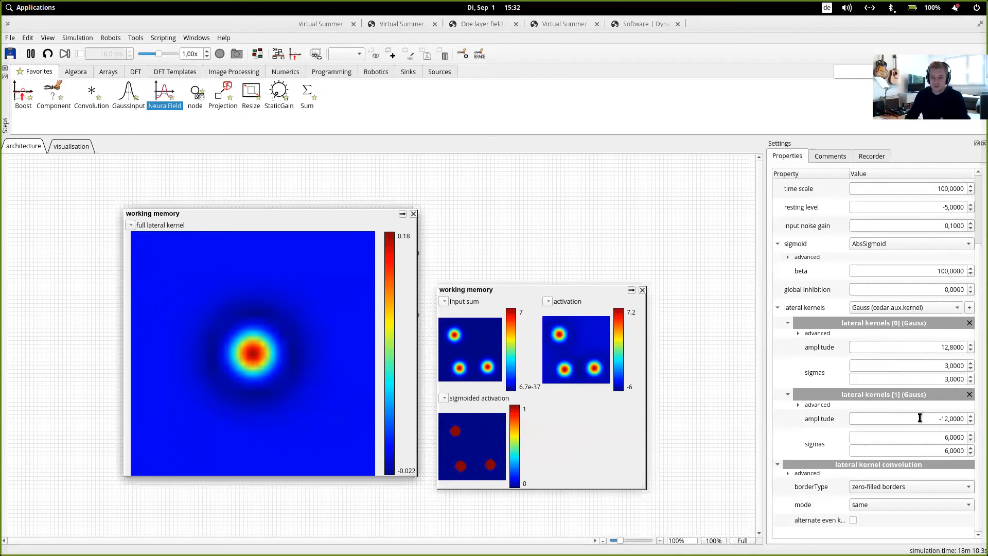
scroll(919, 418, down, 5)
scroll(919, 418, down, 20)
scroll(919, 417, down, 9)
scroll(919, 417, down, 12)
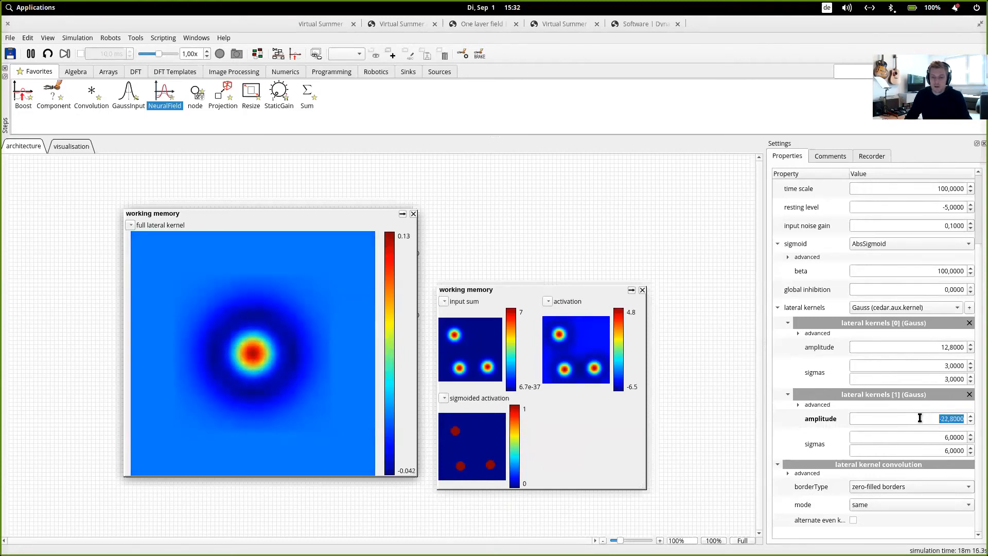
Raise the amplitude of the working memory field's first Gauss kernel to 15.4 and close the full lateral kernel plot.
scroll(928, 348, up, 16)
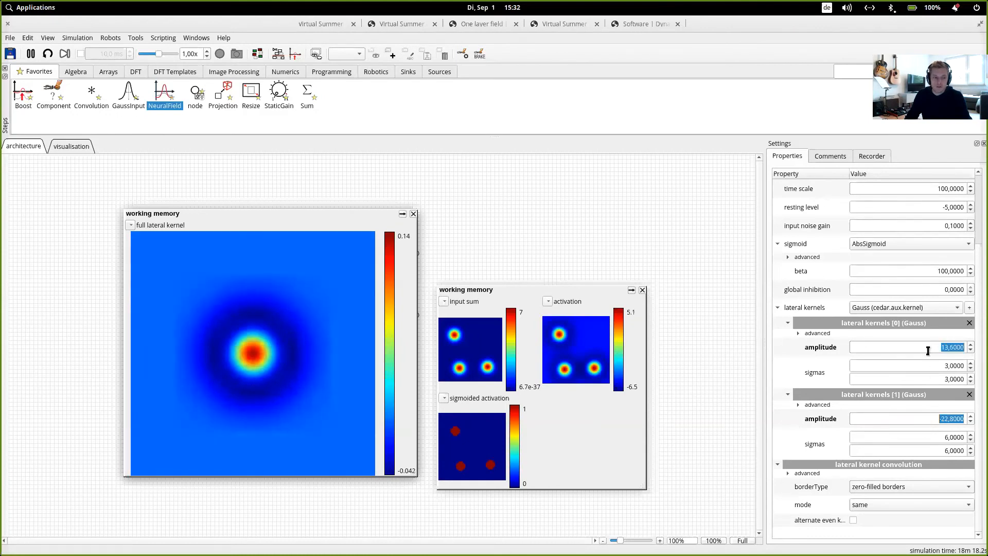
scroll(928, 347, up, 10)
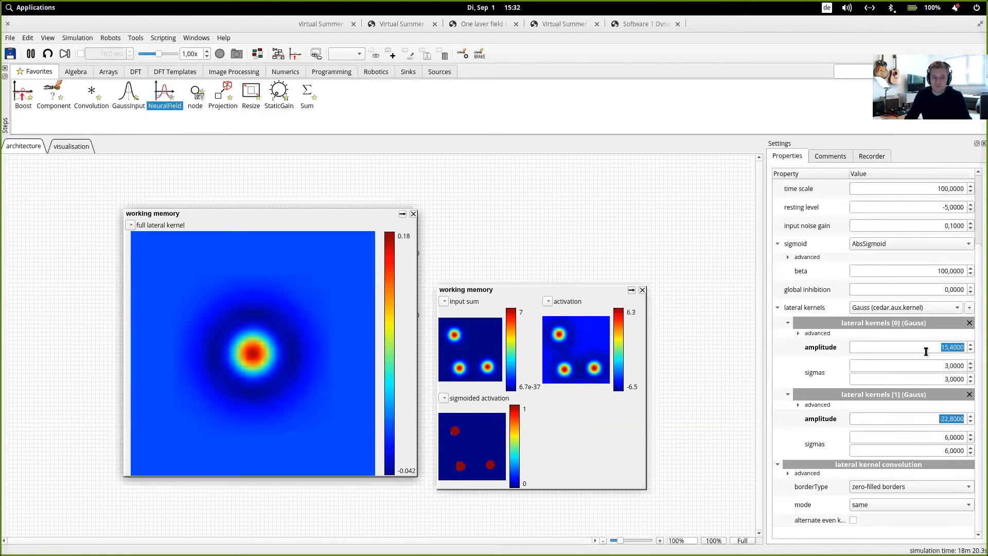
click(413, 213)
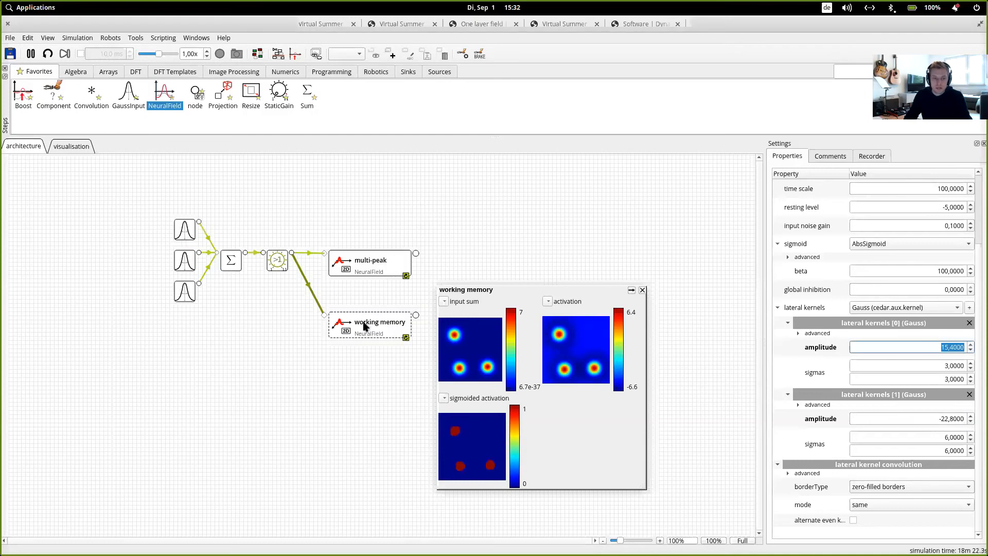
Test whether the working memory peak sustains itself by setting the uppermost Gauss input's amplitude to 0 and restoring it to 1.
click(188, 228)
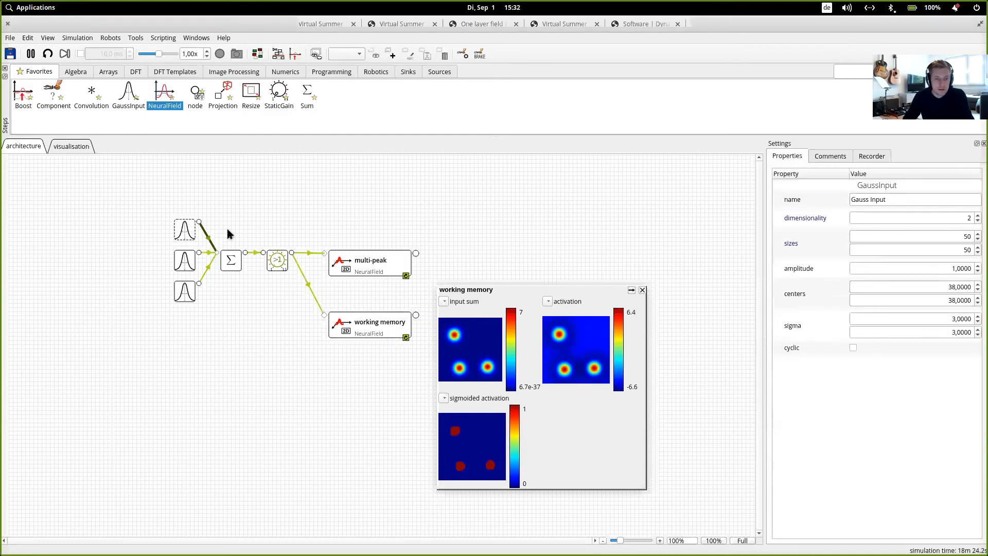
drag(951, 266, 956, 266)
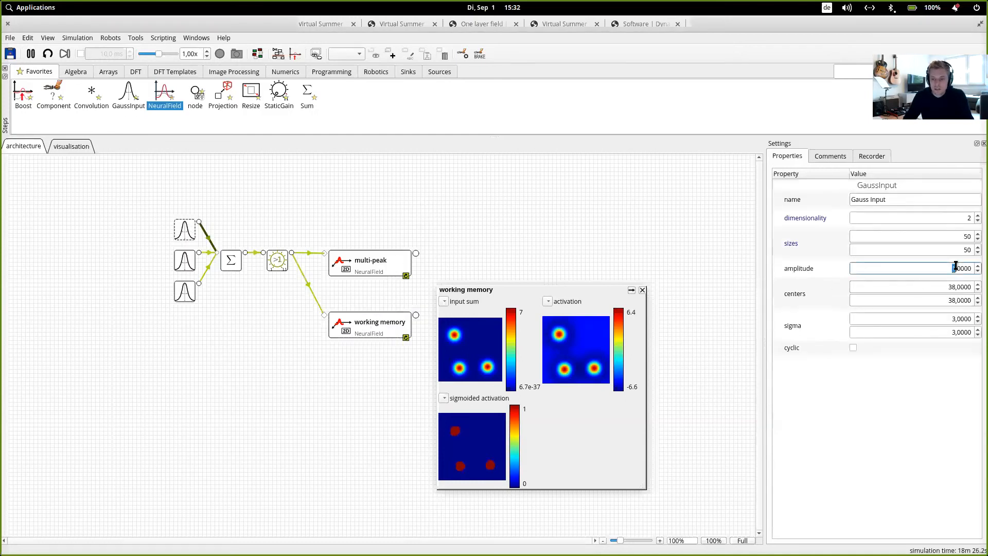
text(0,)
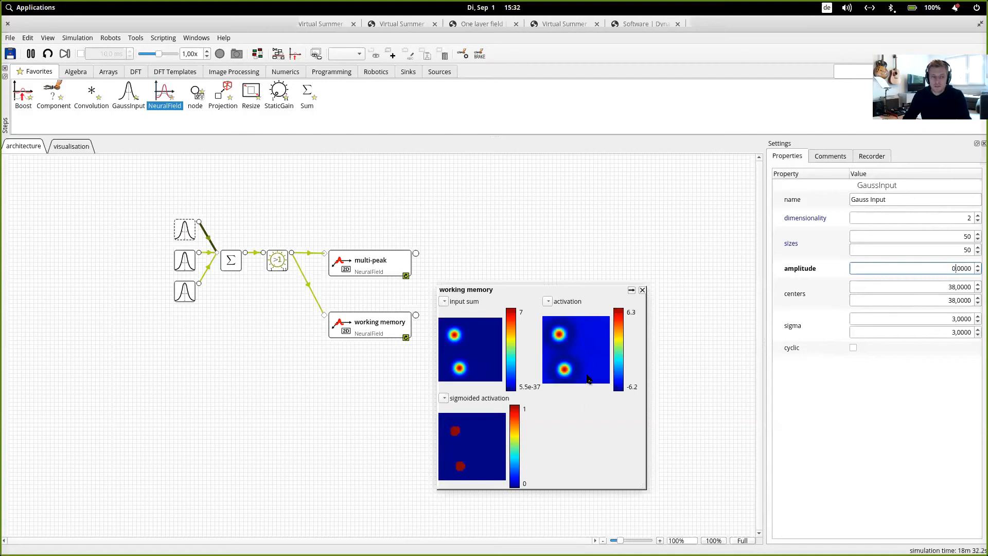
drag(955, 268, 940, 267)
text(1)
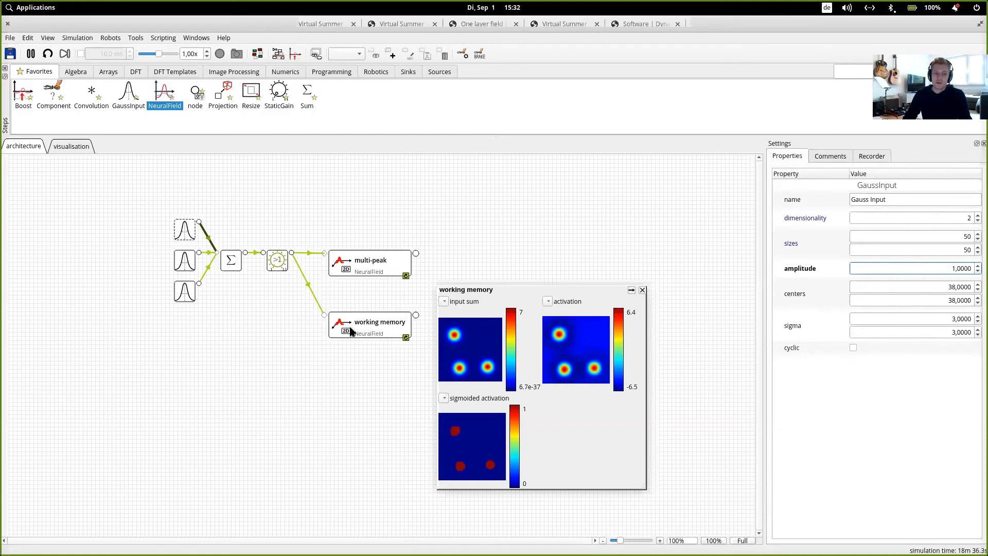
Set the amplitude of the working memory field's first Gauss lateral kernel to 30.
click(350, 329)
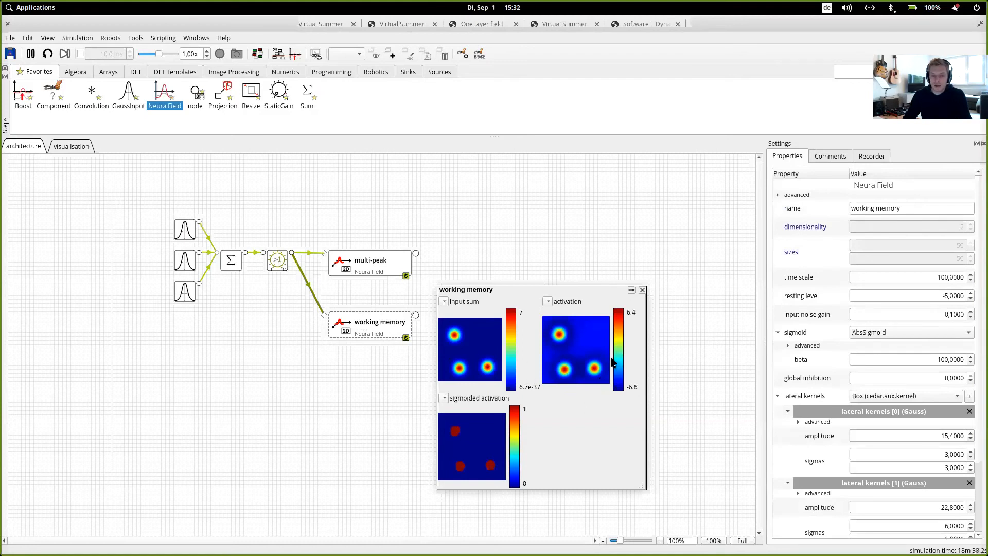
double_click(943, 436)
text(30)
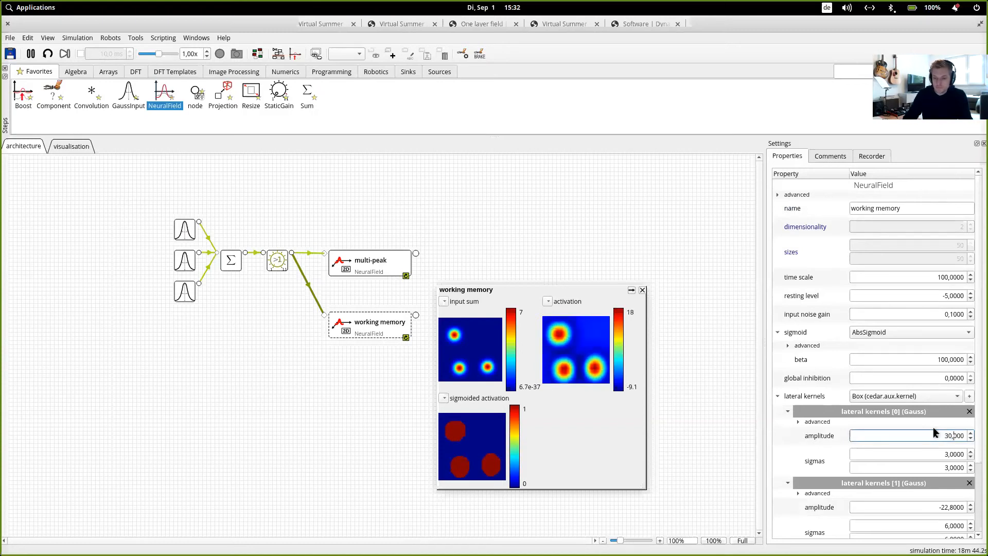
Set the amplitude of the working memory field's second Gauss lateral kernel to -33 and reset the simulation.
click(946, 506)
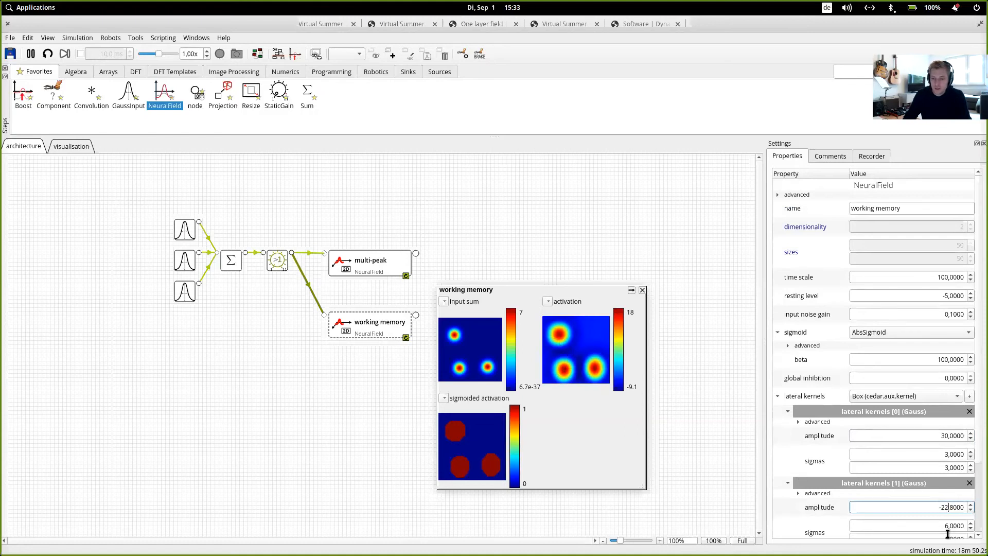
key(BackSpace)
key(BackSpace)
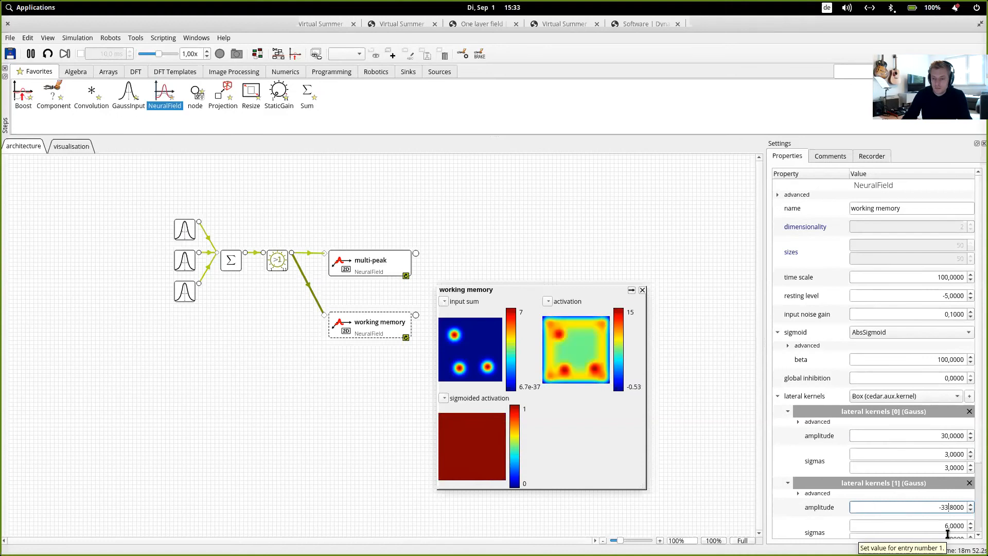
text(33)
key(Delete)
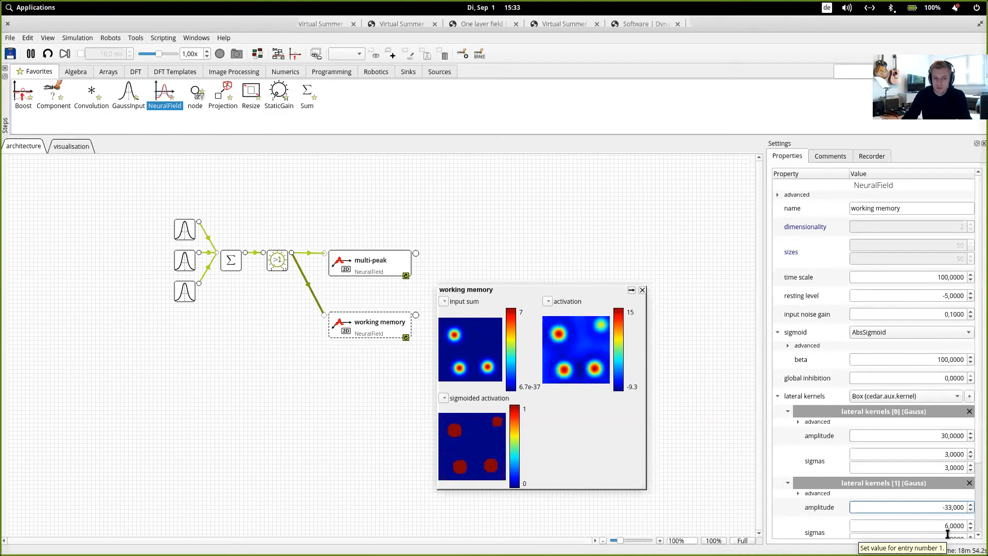
click(708, 398)
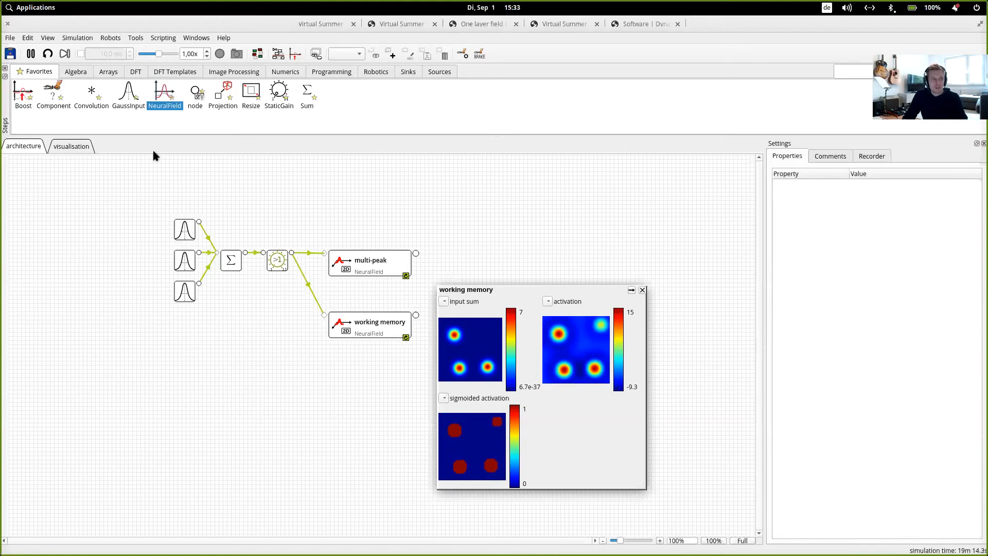
click(48, 55)
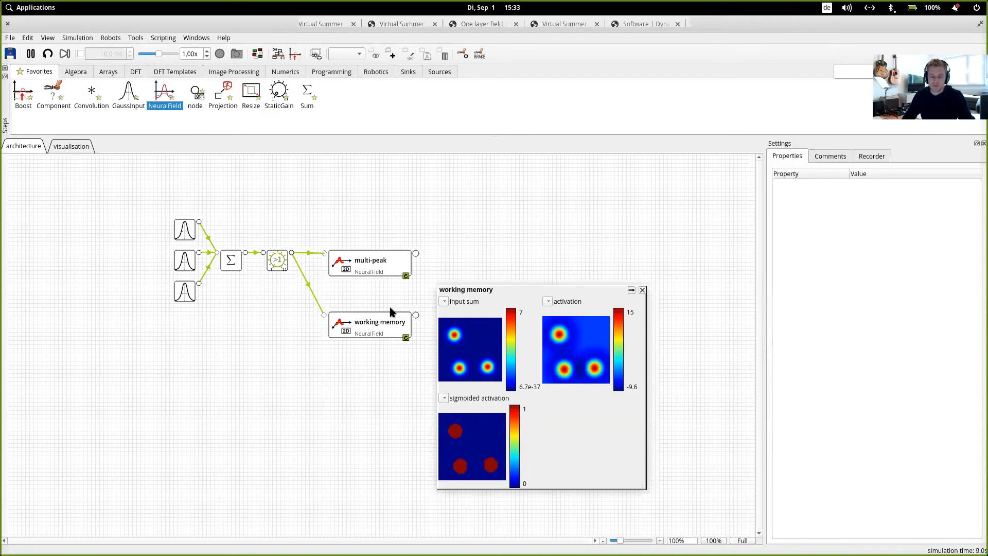
Remove one object from the scene by setting the uppermost Gauss input's amplitude to 0.
mouse_move(370, 328)
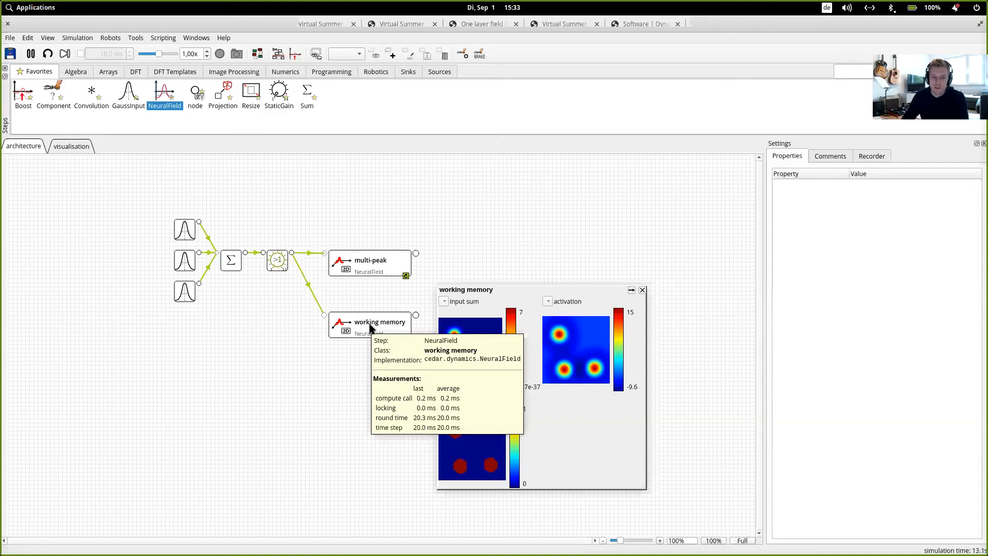
click(195, 235)
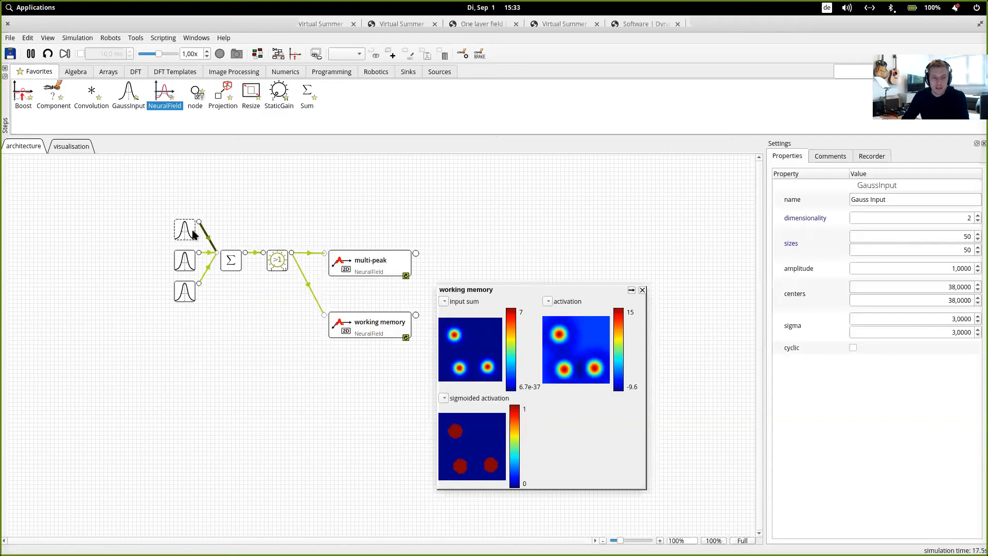
click(956, 268)
double_click(956, 268)
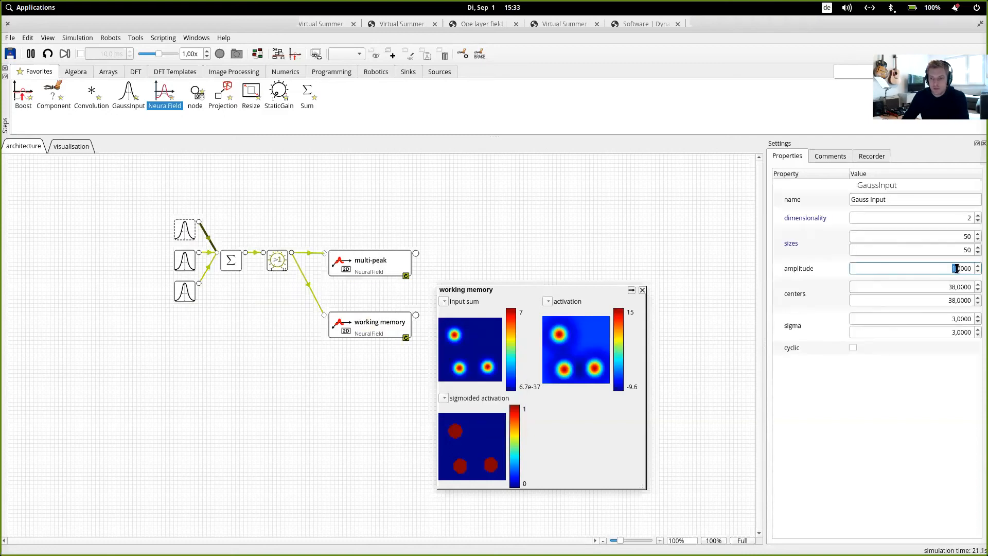
text(0)
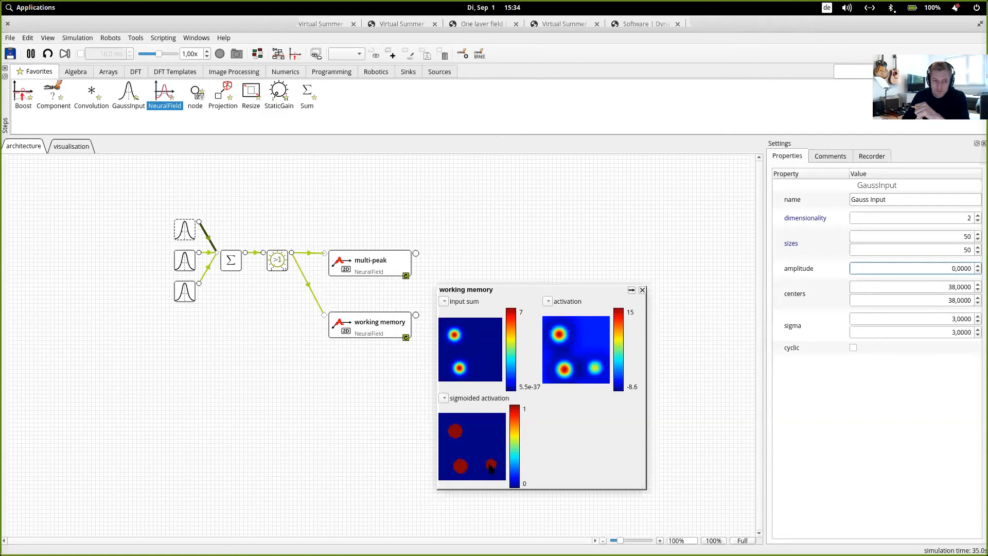
Switch off all input by setting the Static Gain factor to 0, and restore the factor to 7.
click(275, 261)
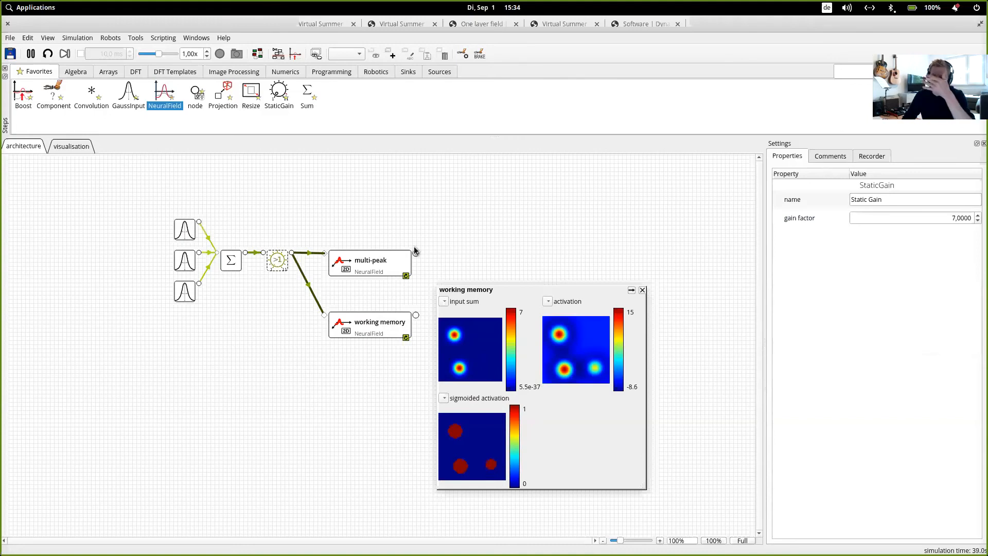
double_click(953, 218)
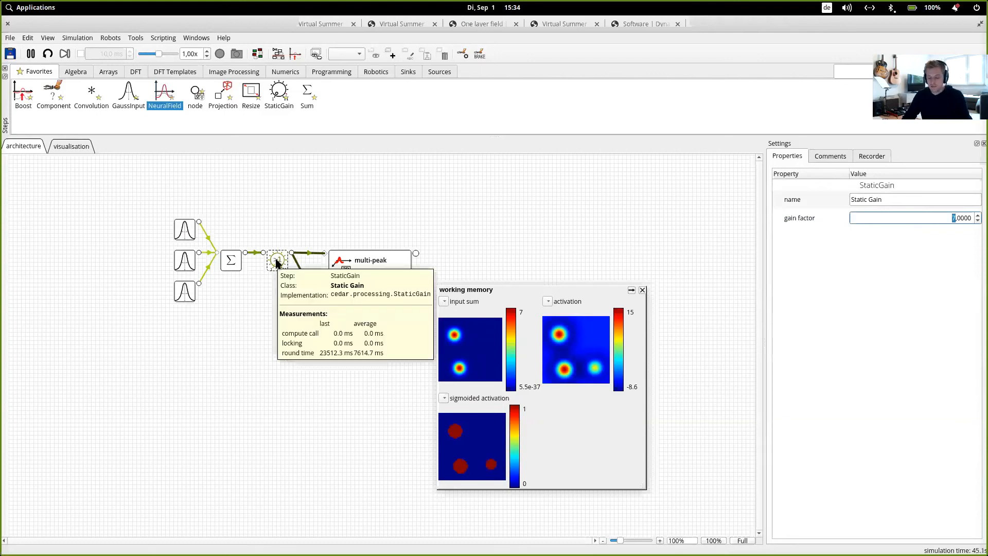
text(0)
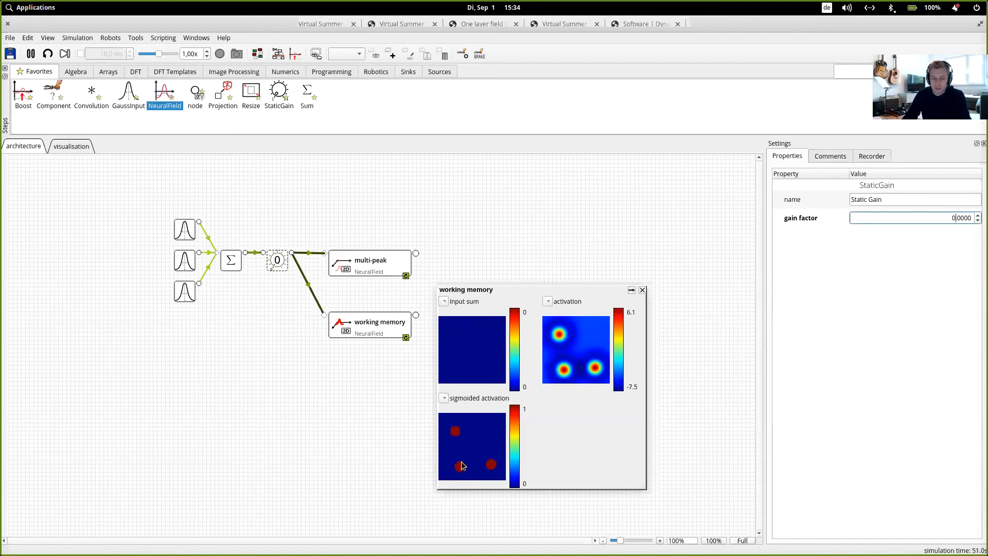
text(7)
Restore the uppermost Gauss input's amplitude to 1.
click(184, 230)
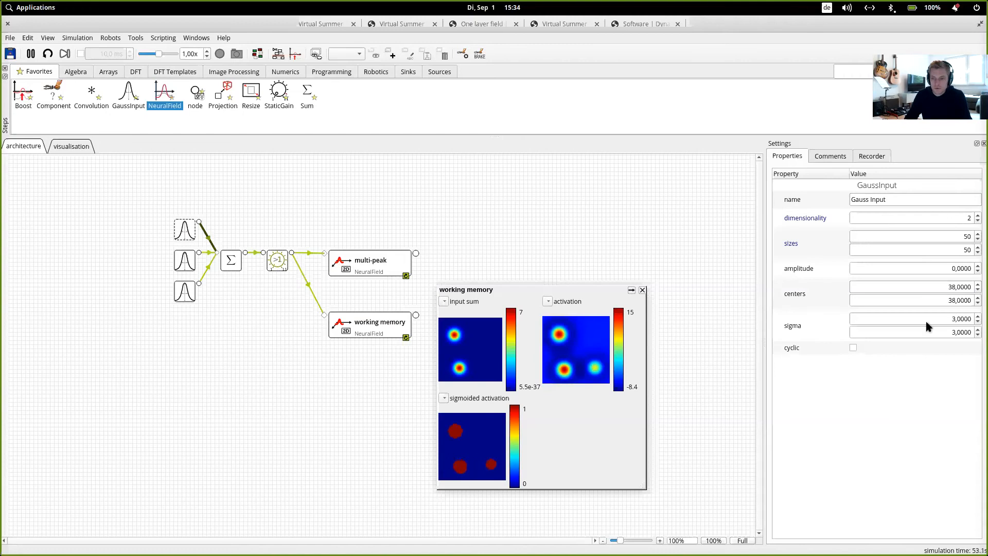
click(955, 267)
text(1)
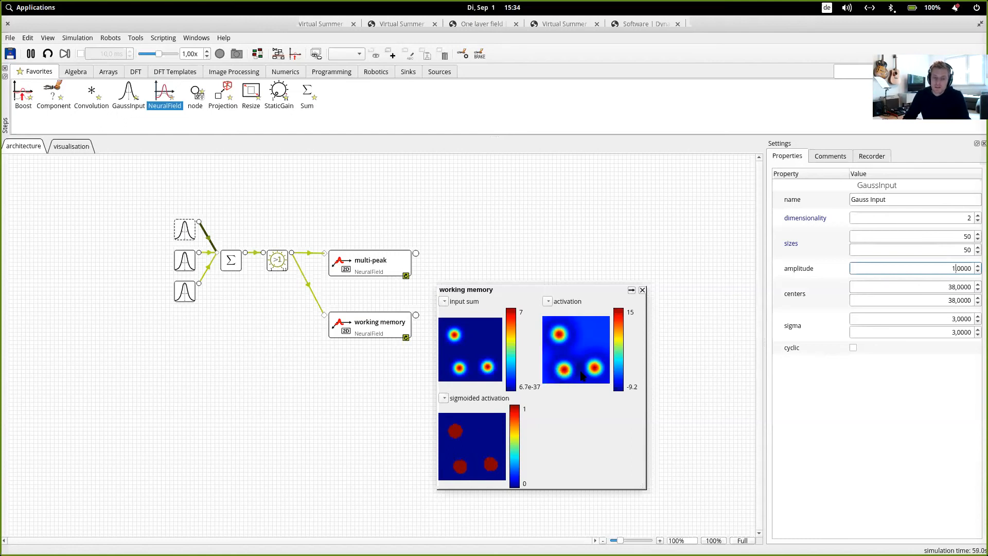
Move the uppermost Gauss input gradually along its second dimension, up to 42 and back down to a center of 36.
click(188, 233)
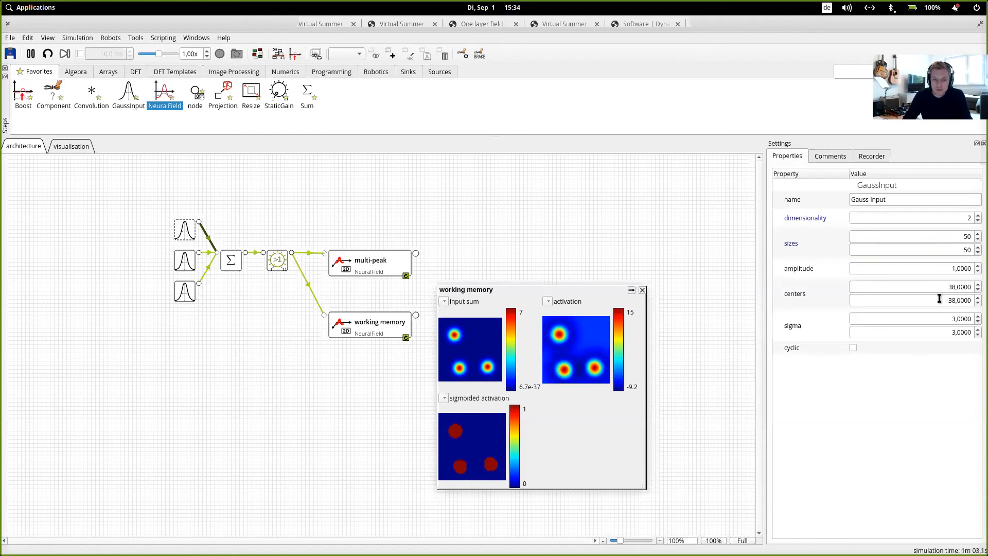
scroll(938, 299, up, 4)
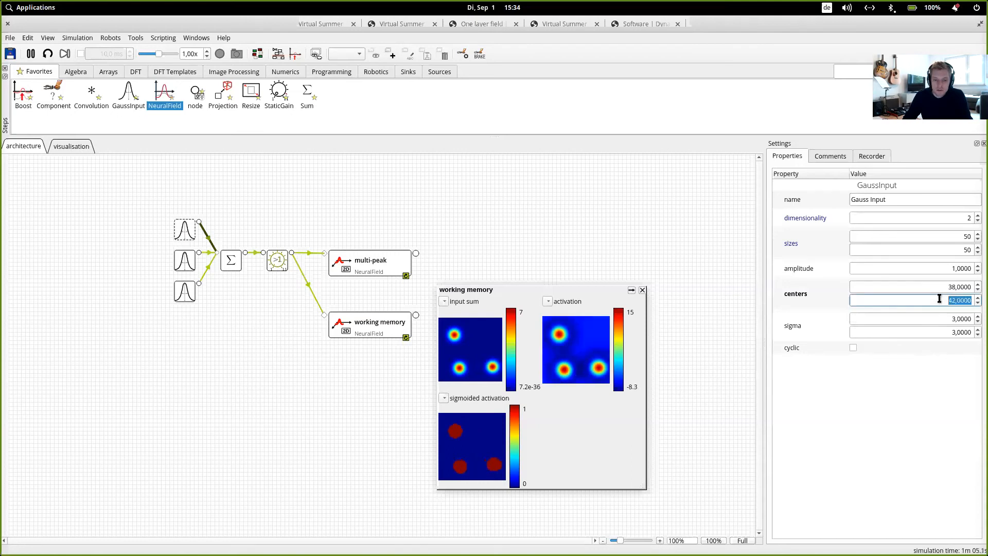
scroll(939, 298, down, 4)
scroll(939, 298, down, 2)
scroll(937, 285, up, 1)
scroll(937, 285, down, 1)
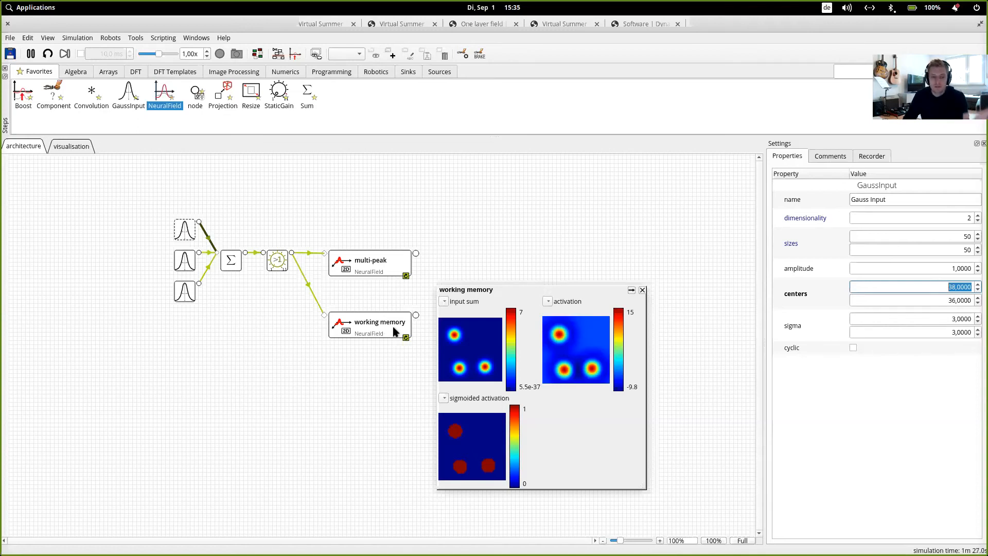
Switch to the tutorial exercise PDF in Chrome, read the Selection section, and return to cedar.
mouse_move(4, 18)
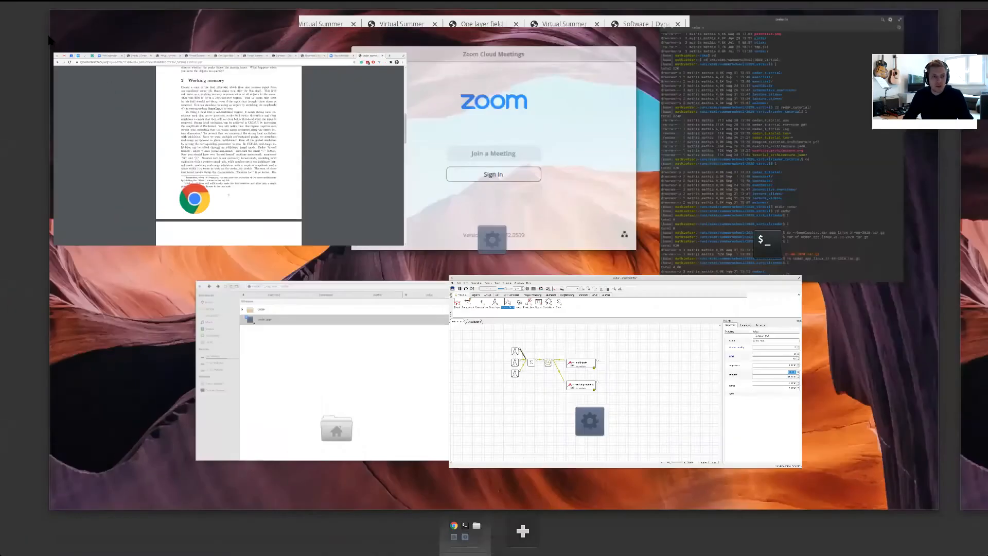
click(322, 165)
scroll(326, 237, up, 7)
scroll(330, 242, down, 12)
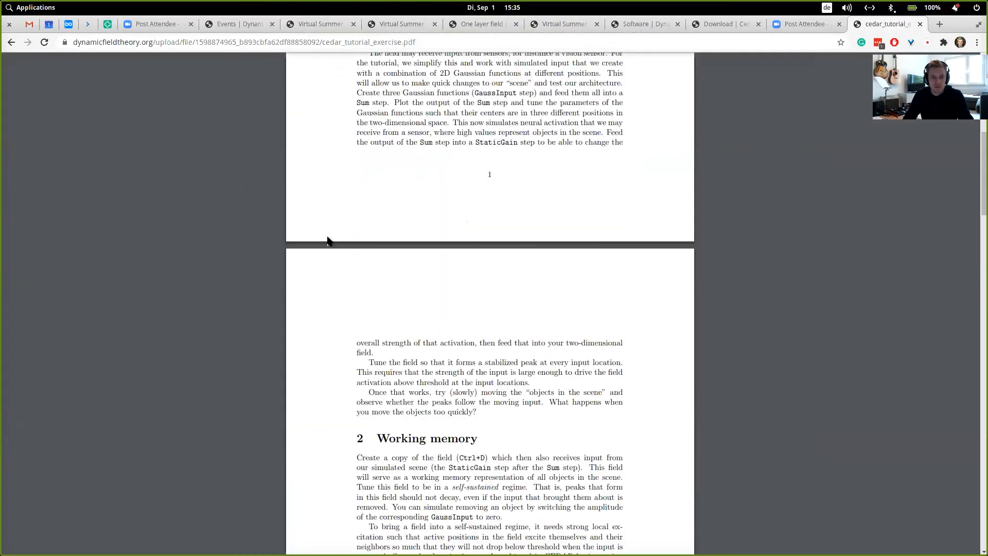
scroll(330, 241, down, 3)
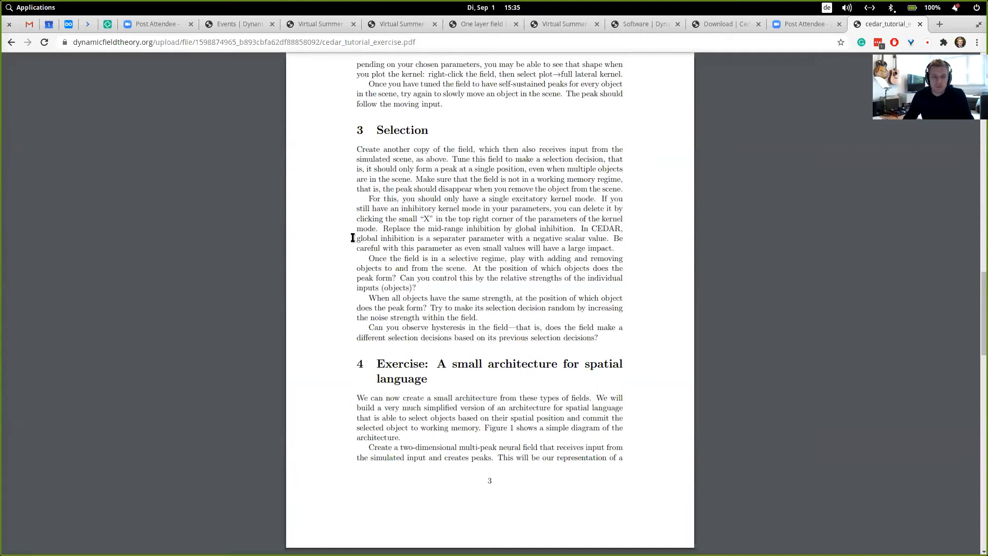
key(alt+Tab)
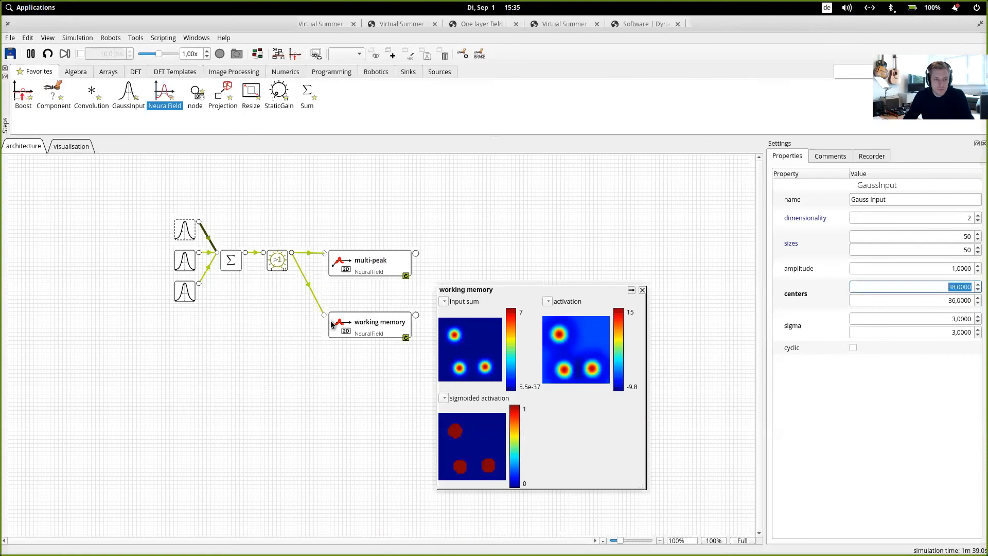
Close the working memory plots, move that field up closer to multi-peak, and add a new NeuralField step below it.
click(642, 289)
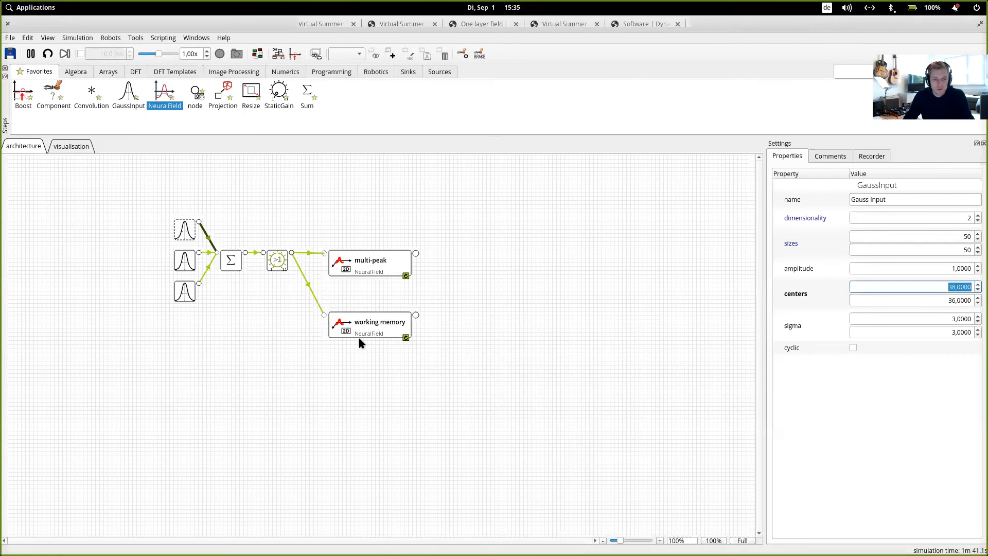
drag(365, 330, 366, 315)
click(342, 368)
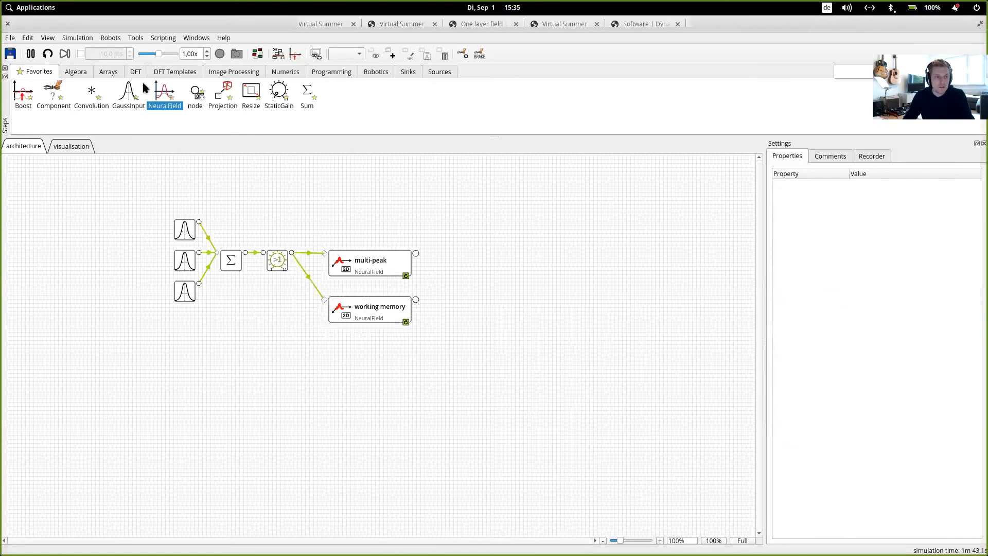
drag(165, 97, 363, 339)
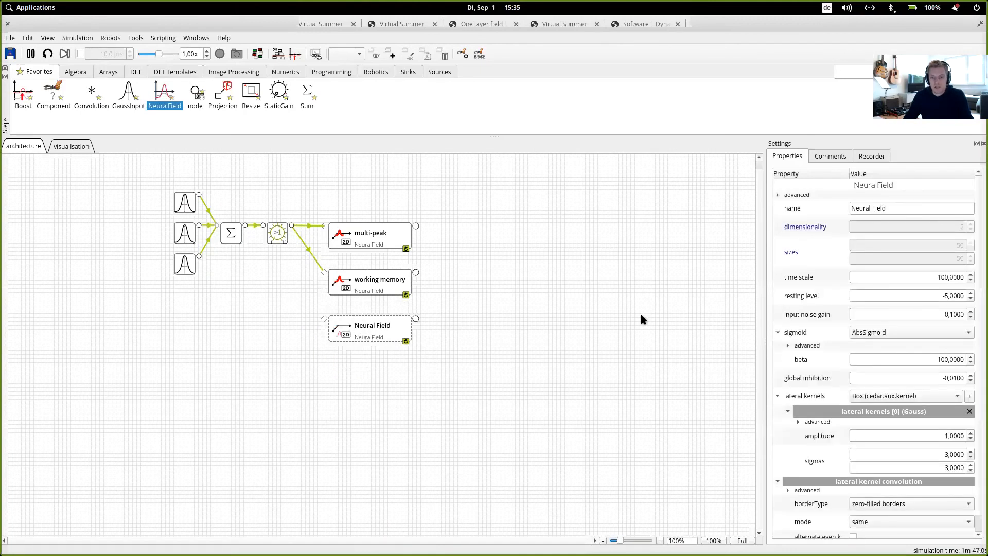
Rename the new neural field to "selection" and connect the static gain's output to its input.
triple_click(870, 208)
text(selection)
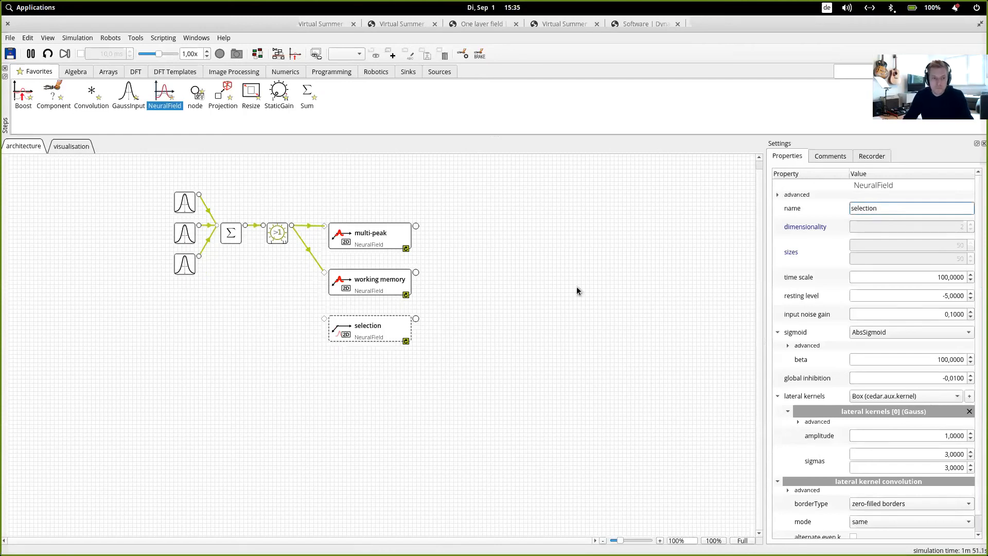
click(465, 351)
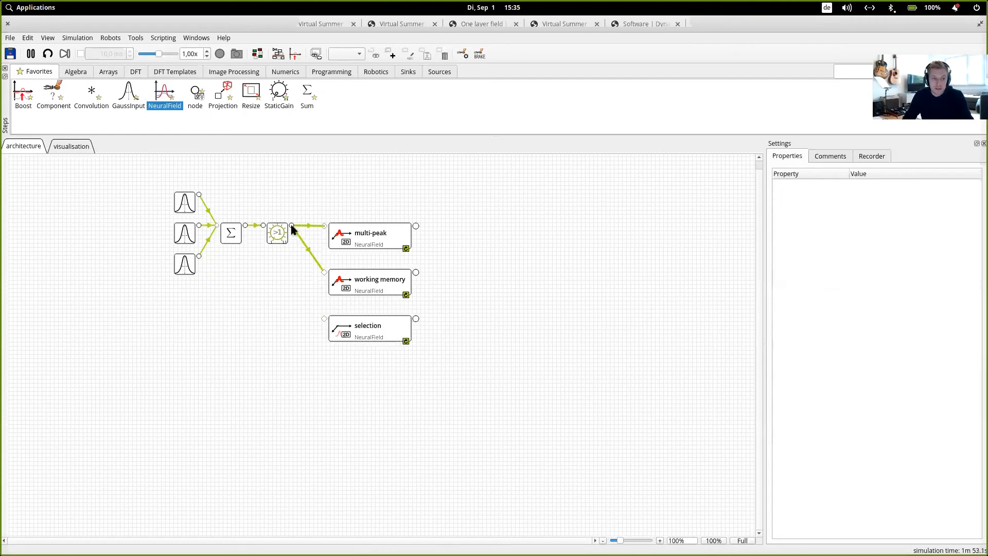
drag(292, 226, 324, 318)
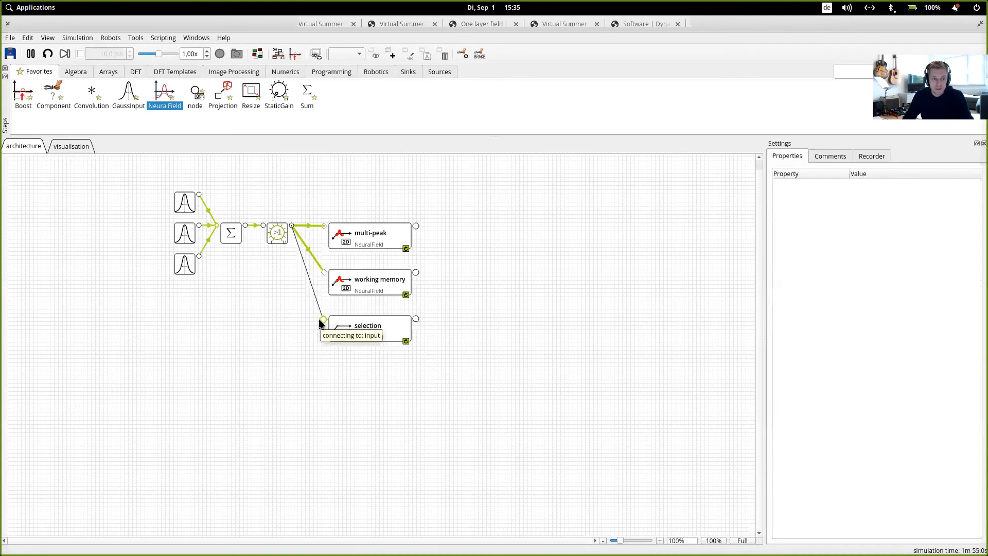
Plot all data of the selection field and place the plot window beside the field steps.
click(368, 332)
right_click(369, 332)
click(394, 346)
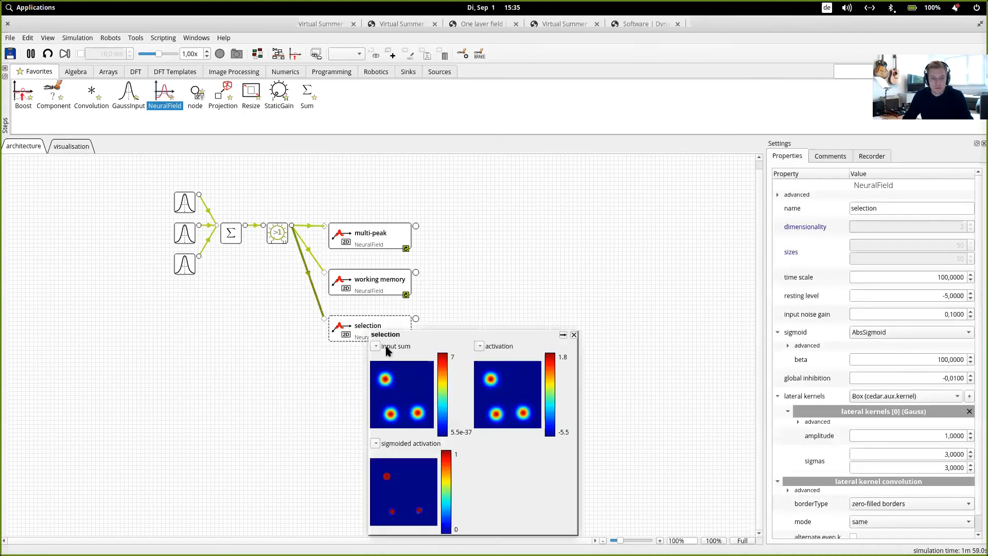
drag(437, 336, 521, 306)
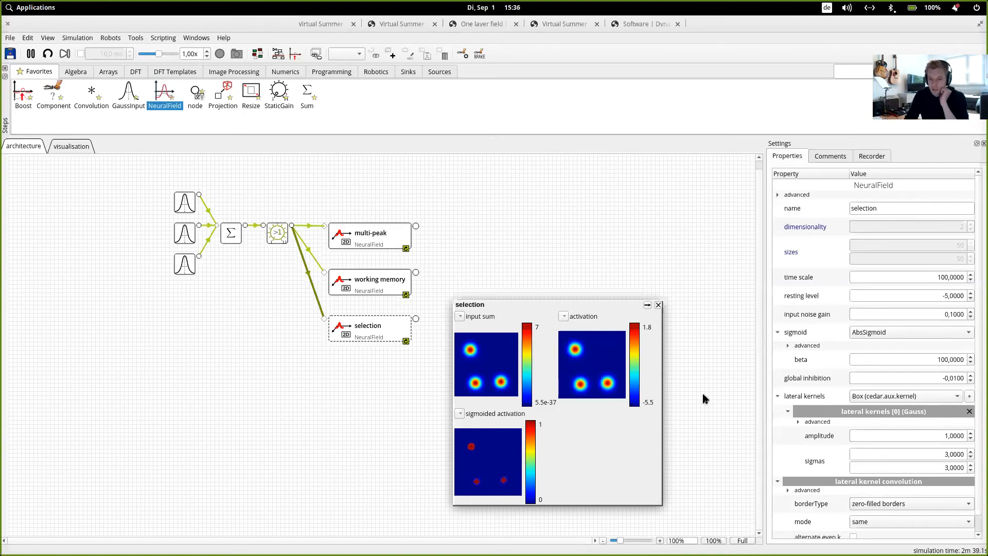
Set the selection field's global inhibition to -0.3 and its lateral kernel amplitude to 25.
drag(949, 379, 956, 377)
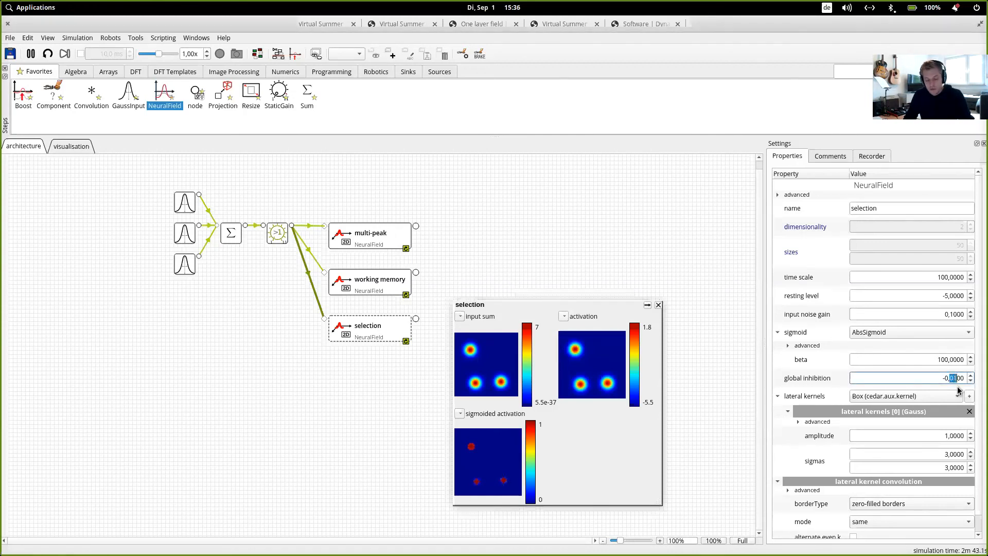
text(3)
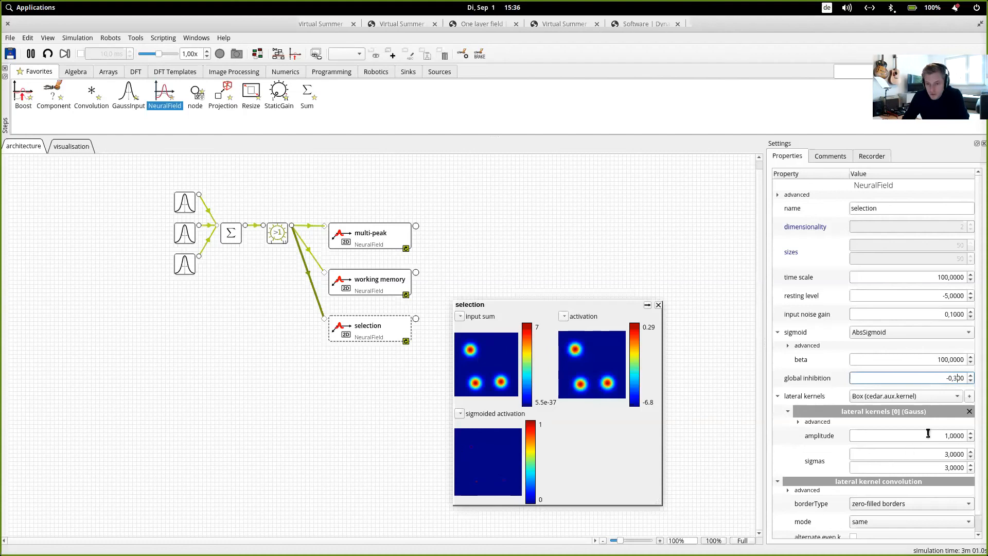
scroll(928, 434, up, 12)
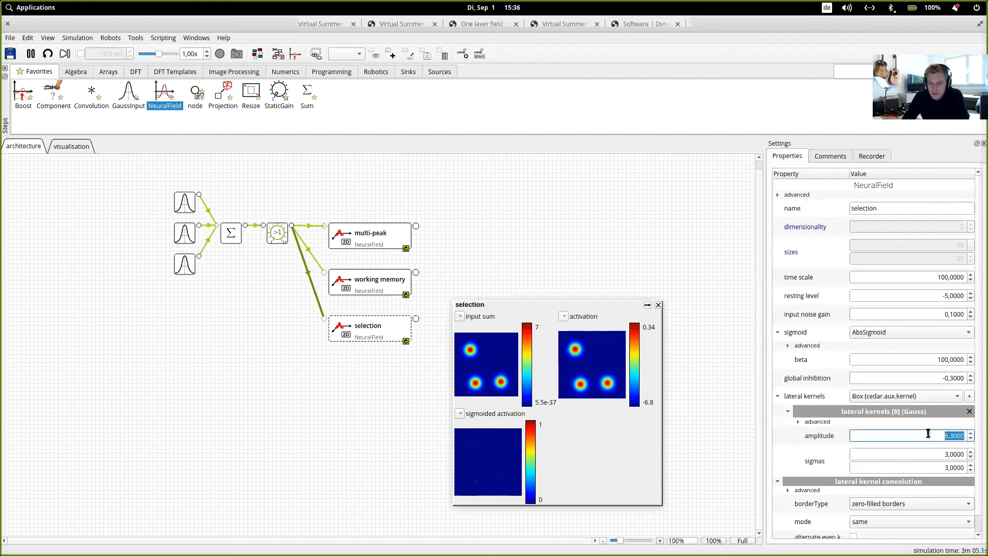
click(937, 436)
drag(948, 437, 940, 435)
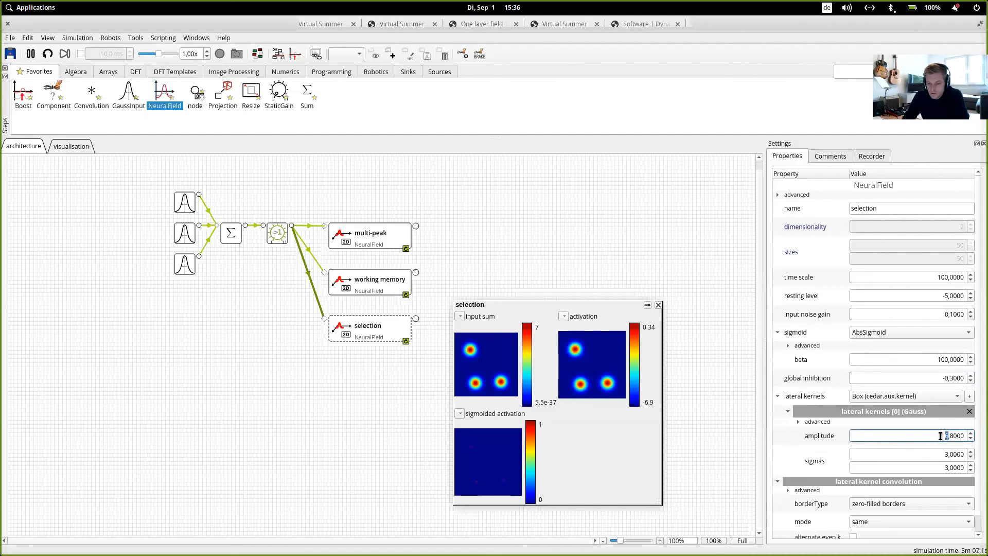
text(25)
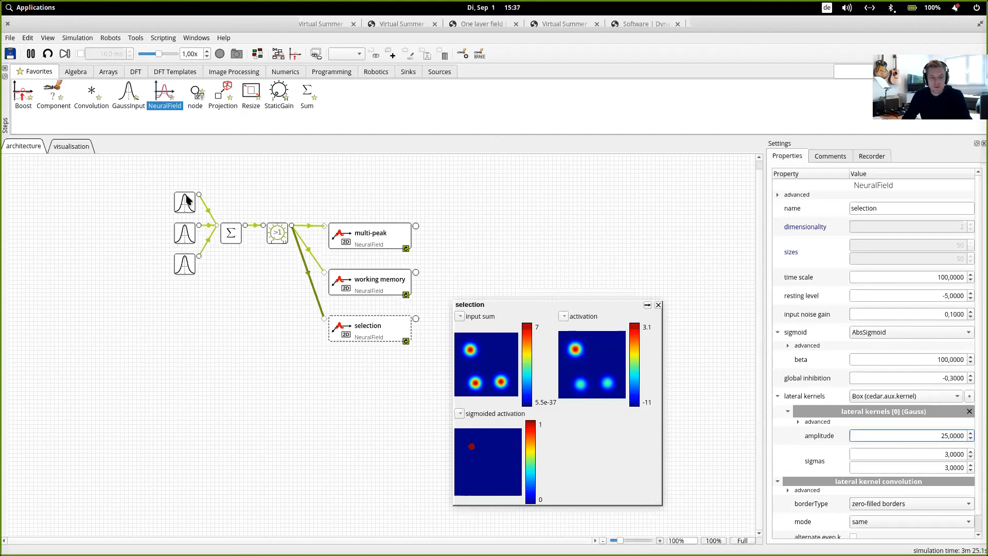
Plot the lowermost Gauss input to check where its bump lies, and close the plot.
click(181, 265)
right_click(181, 265)
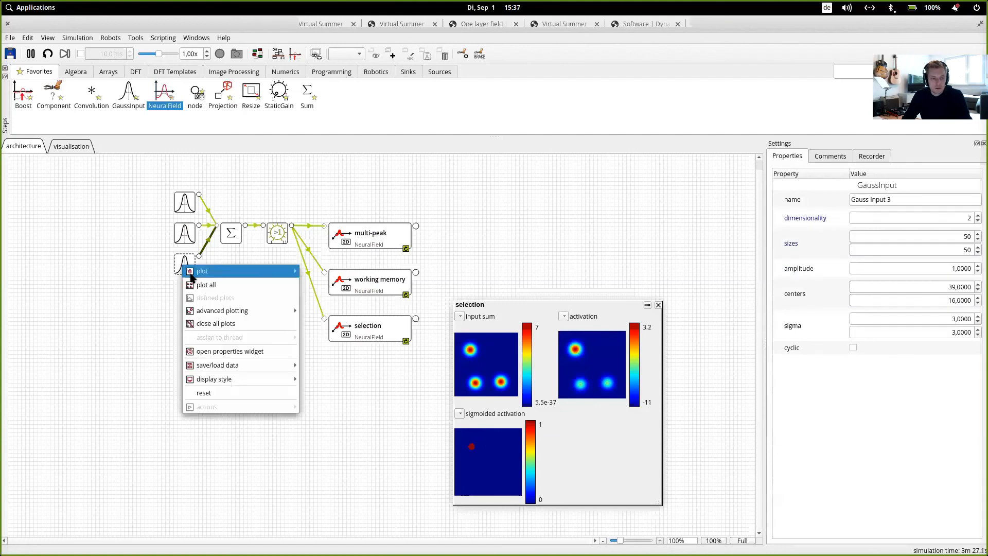
click(198, 286)
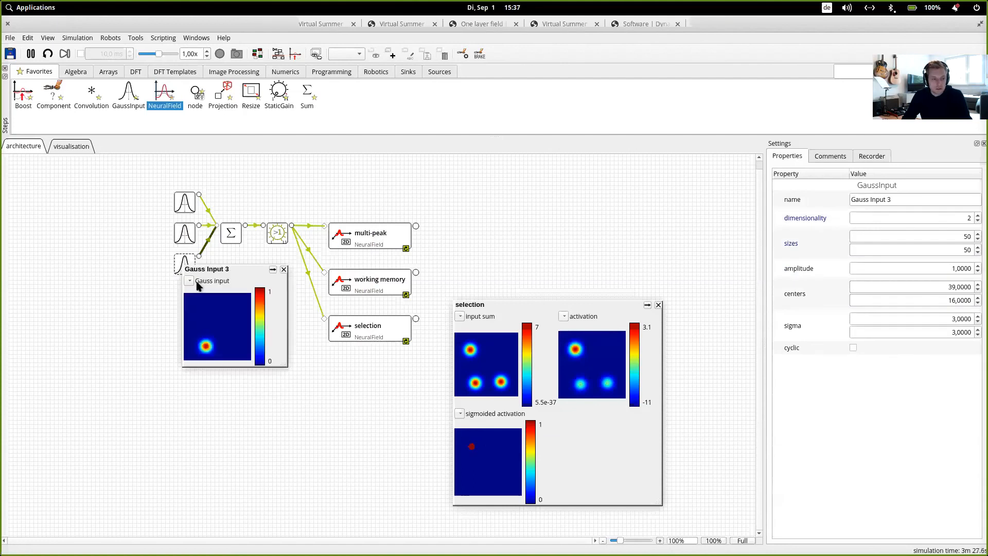
click(284, 269)
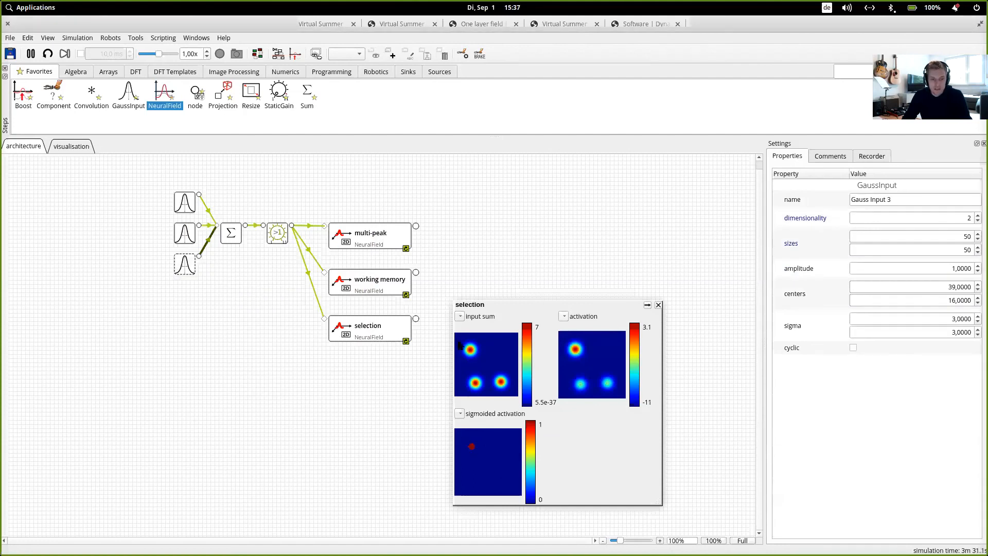
Plot the middle Gauss input in a window clear of the steps and set its amplitude to 0.
right_click(184, 234)
click(203, 252)
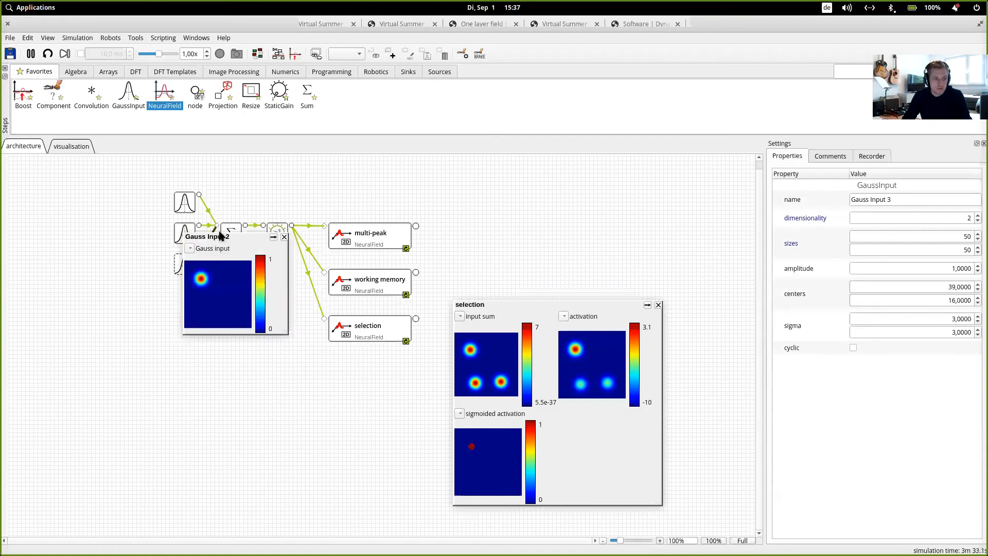
click(184, 237)
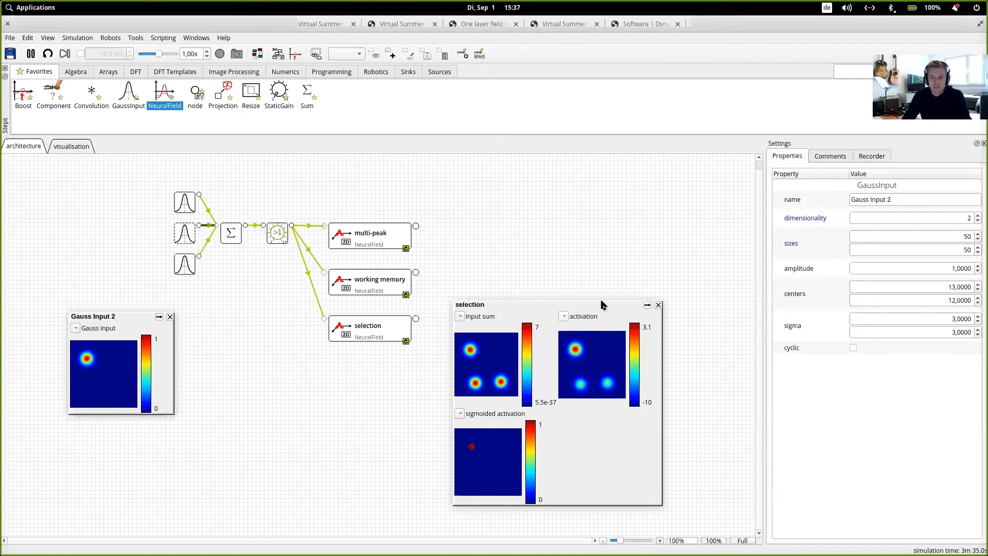
drag(955, 268, 948, 268)
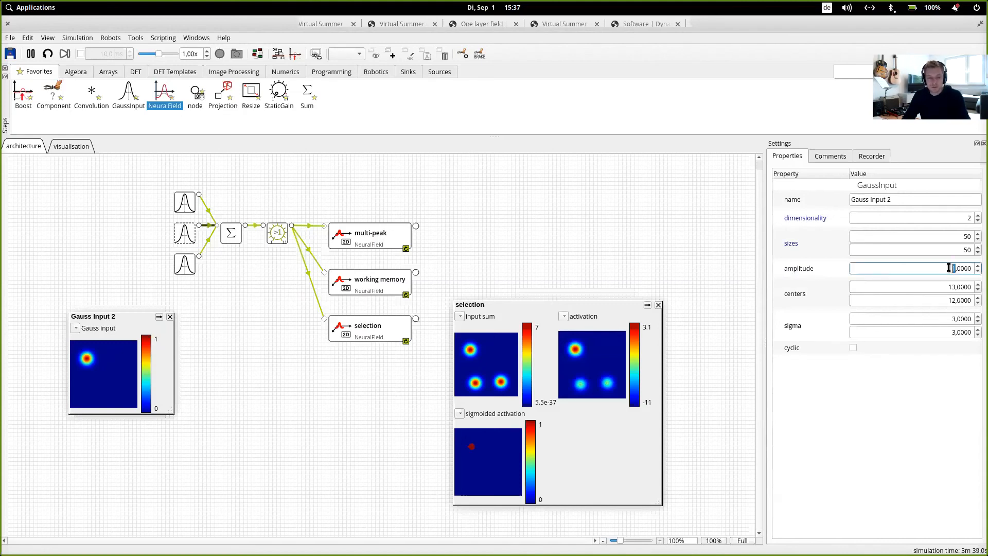
text(0)
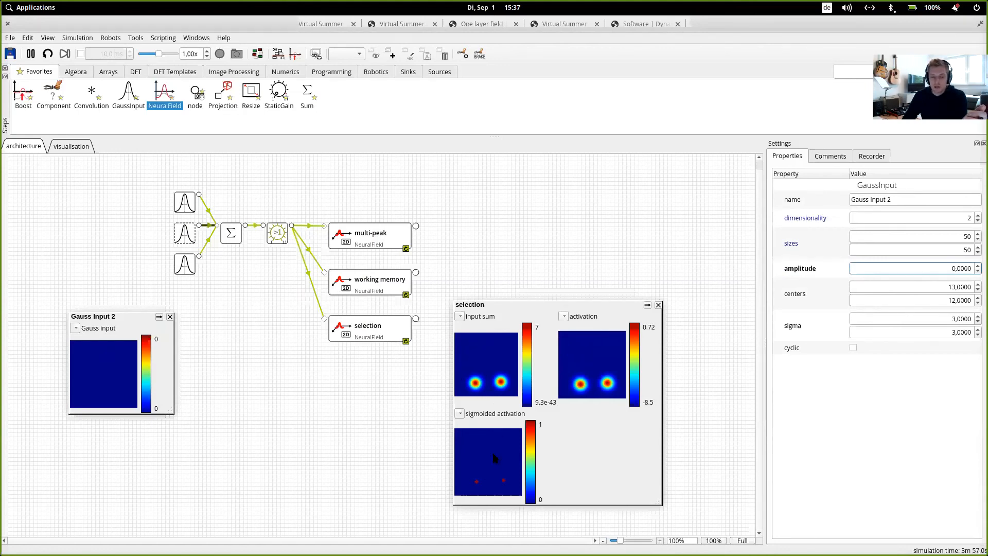
Strengthen the selection field's global inhibition to -0.35.
click(386, 333)
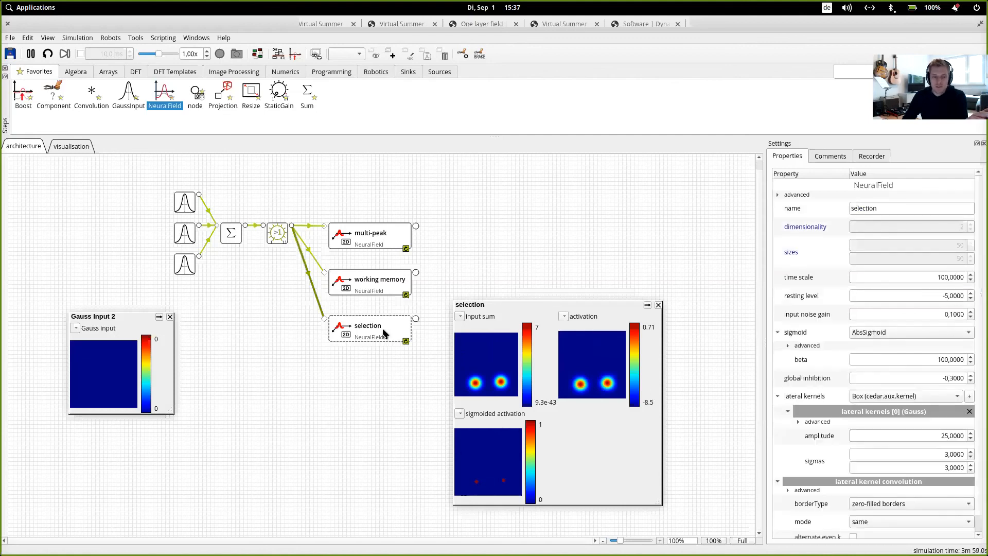
click(956, 378)
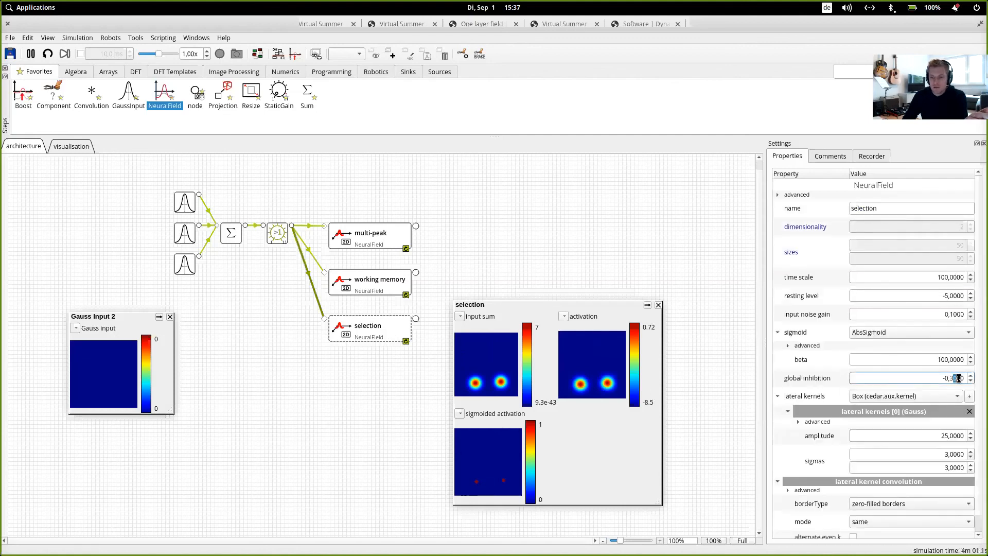
scroll(956, 377, up, 5)
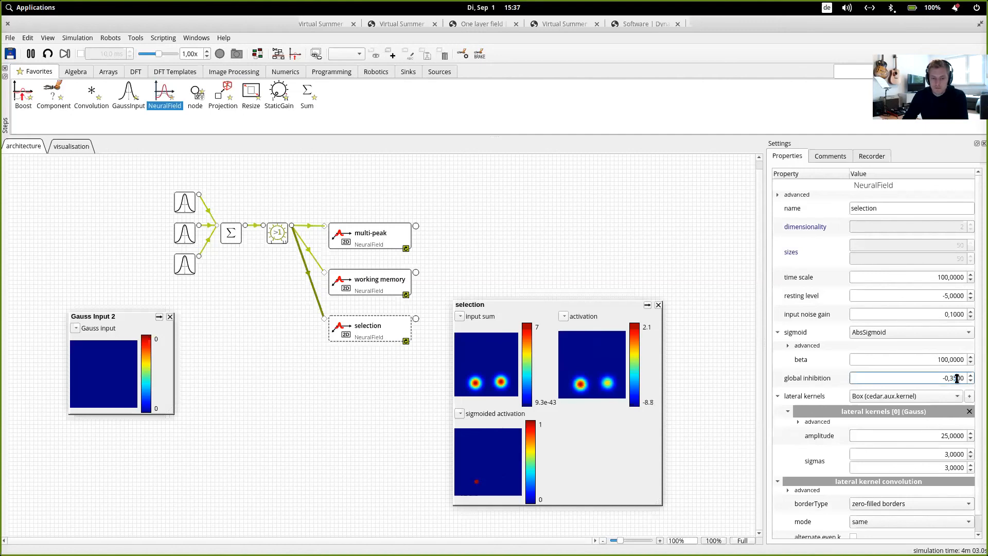
scroll(951, 377, down, 10)
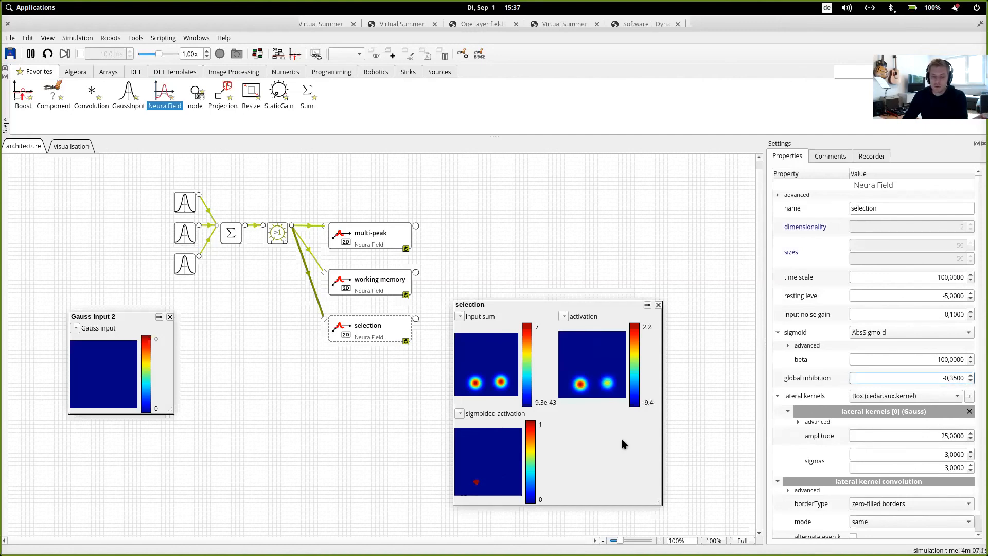
Restore the middle Gauss input's amplitude to 1.
click(192, 204)
click(186, 234)
double_click(953, 268)
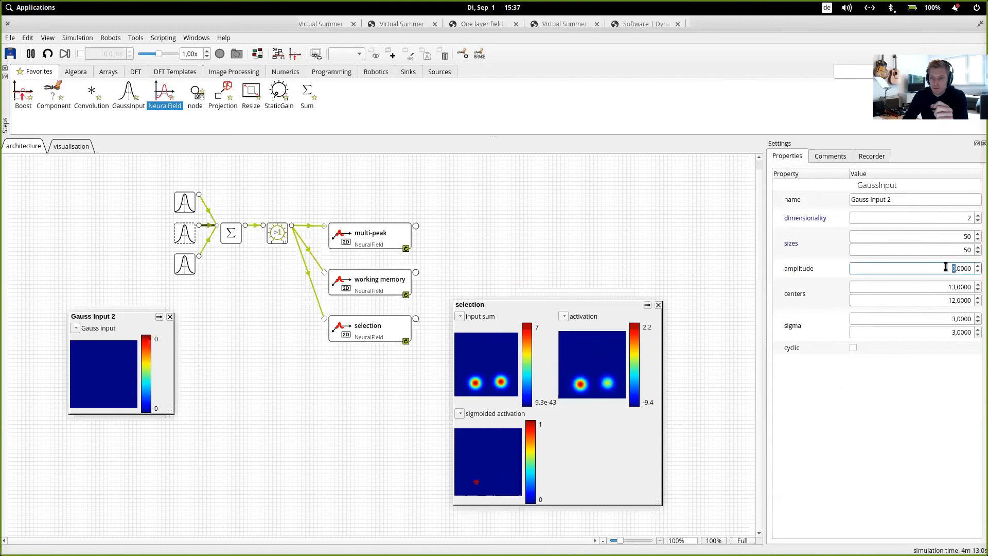
text(1)
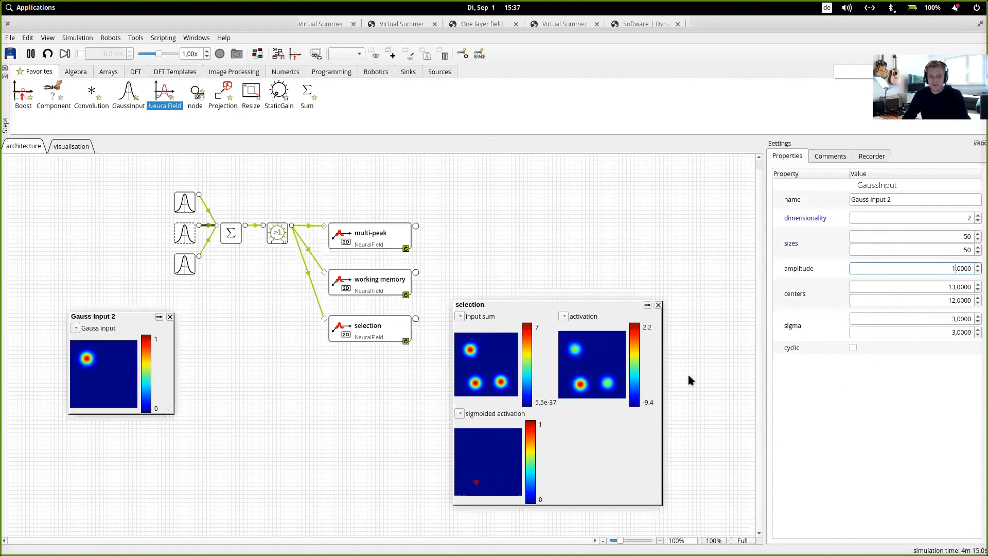
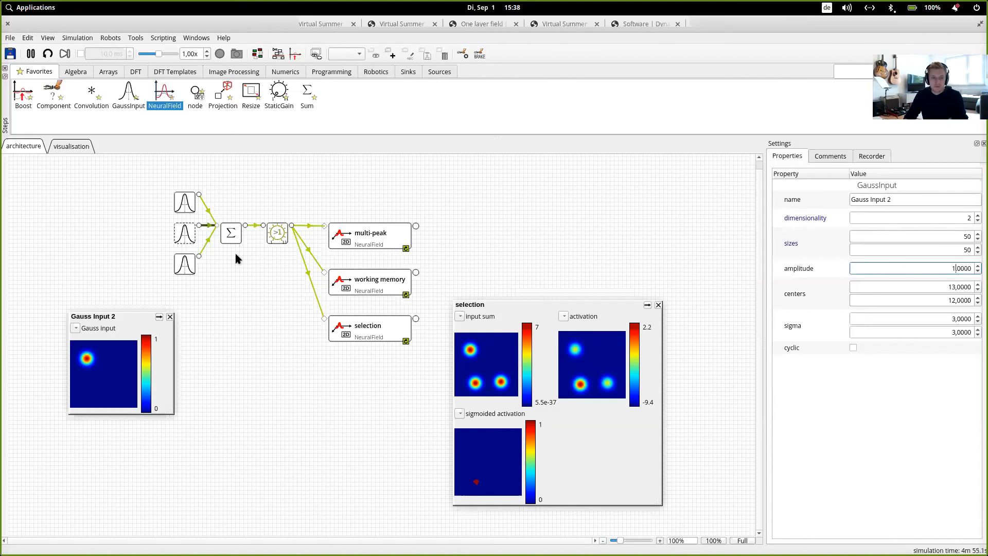
Review the settings of the multi-peak, working memory and selection fields in turn, and pause the simulation.
click(357, 236)
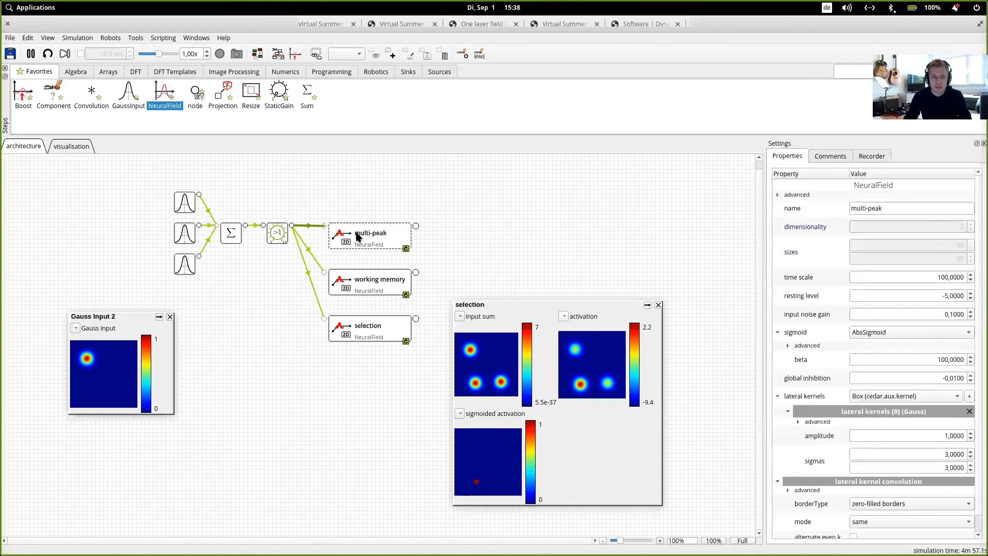
click(358, 289)
click(358, 329)
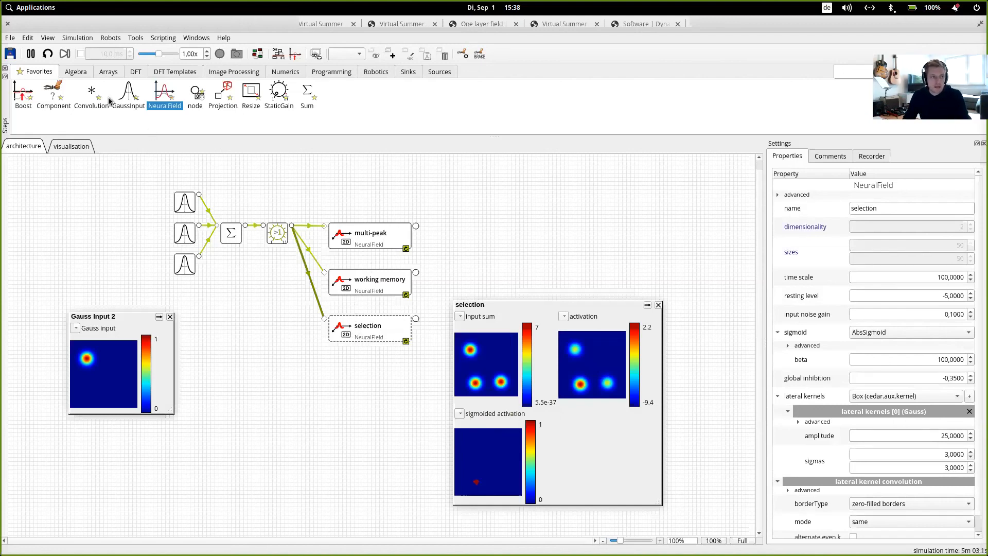
click(30, 53)
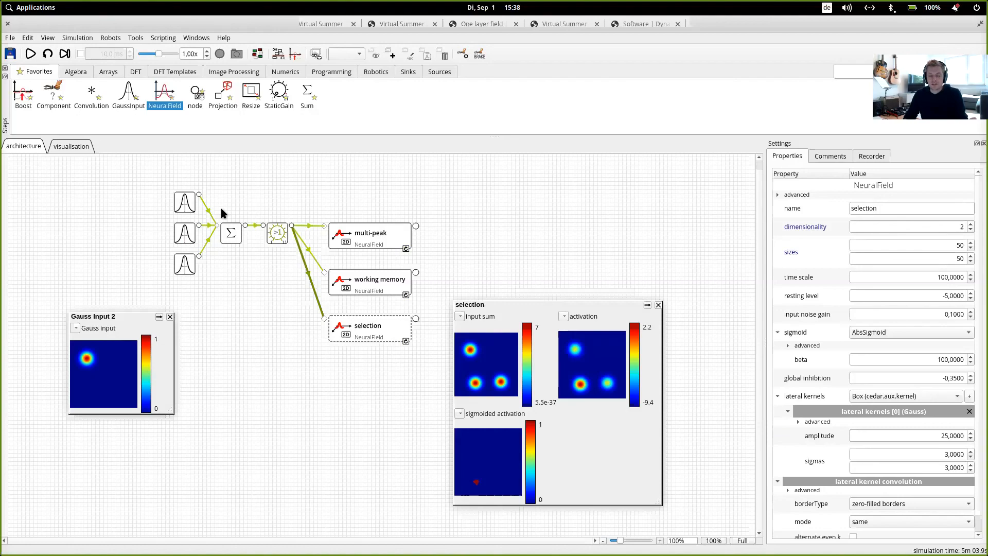
Switch to the tutorial exercise PDF in Chrome and read section 4 on the small architecture for spatial language.
key(super+s)
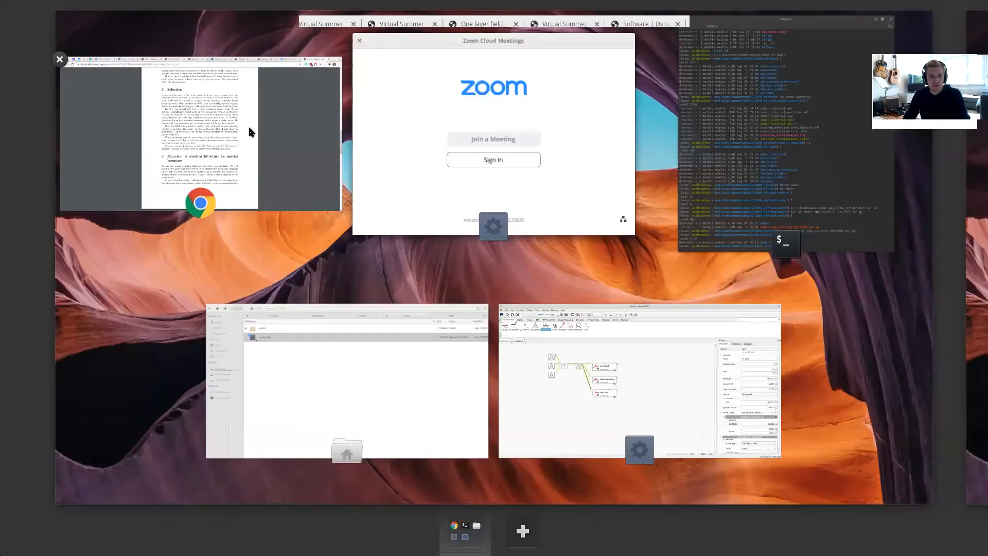
click(277, 135)
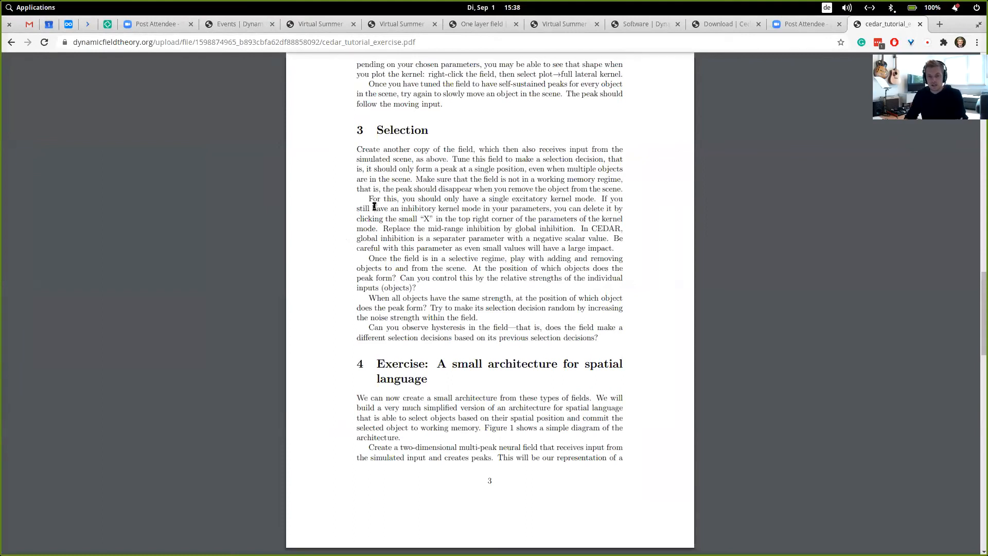
scroll(363, 250, down, 2)
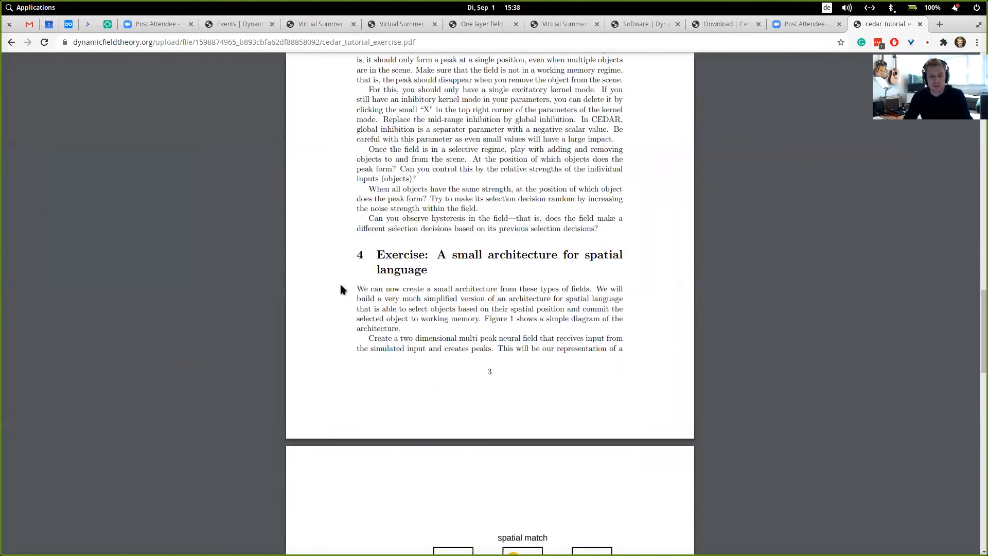
scroll(341, 289, down, 3)
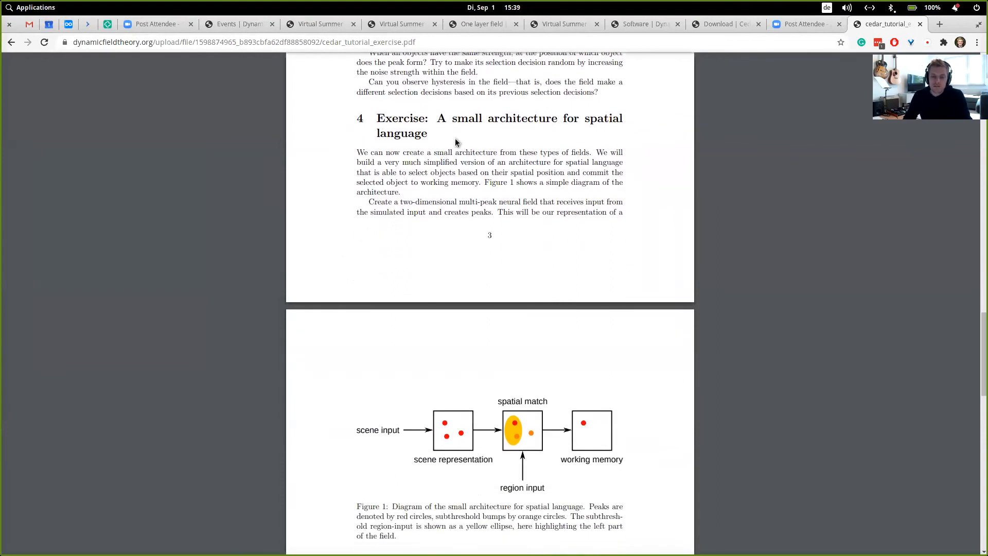
scroll(391, 294, down, 2)
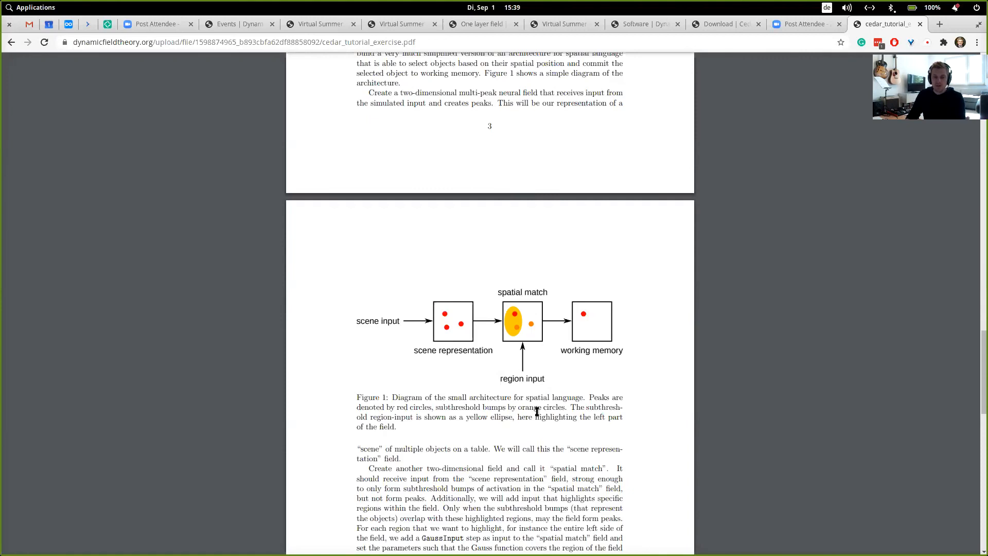
scroll(538, 406, down, 3)
scroll(545, 389, down, 3)
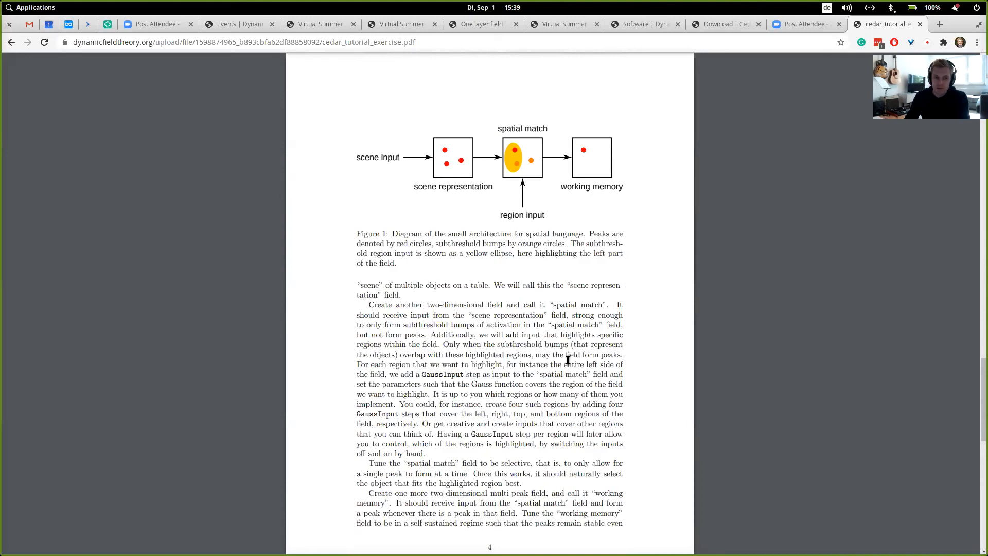
scroll(568, 360, down, 1)
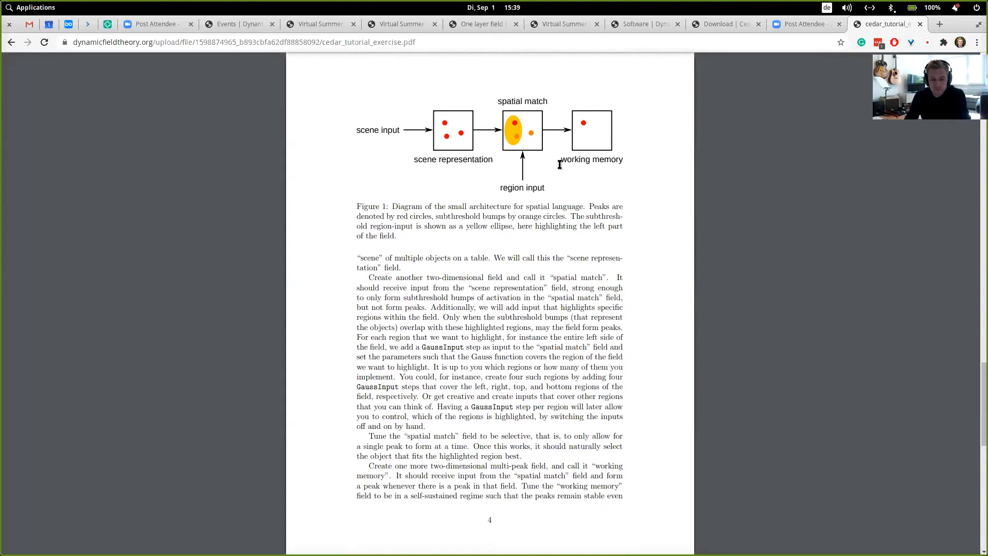
scroll(643, 231, down, 4)
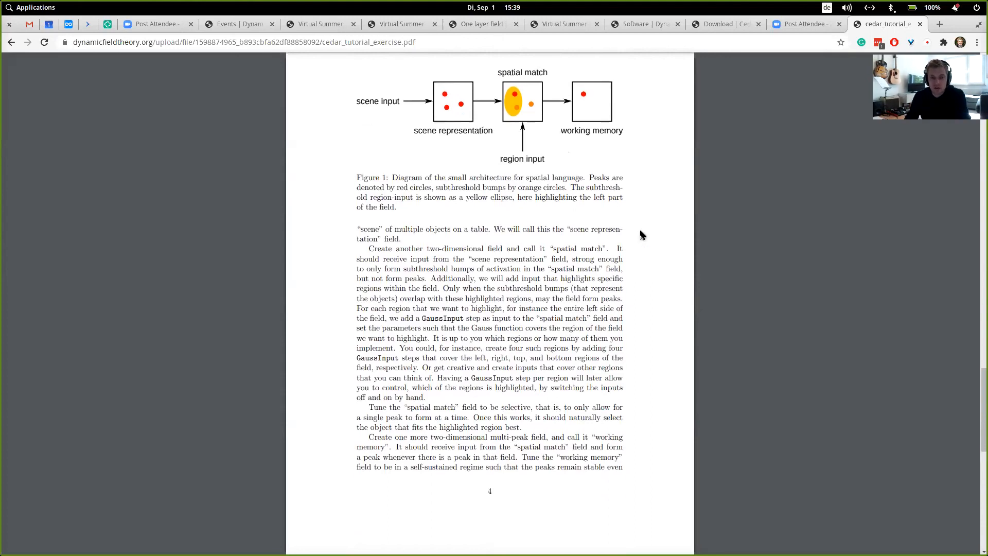
Read the rest of the spatial language exercise on the PDF's last page and switch back to cedar.
scroll(643, 231, down, 4)
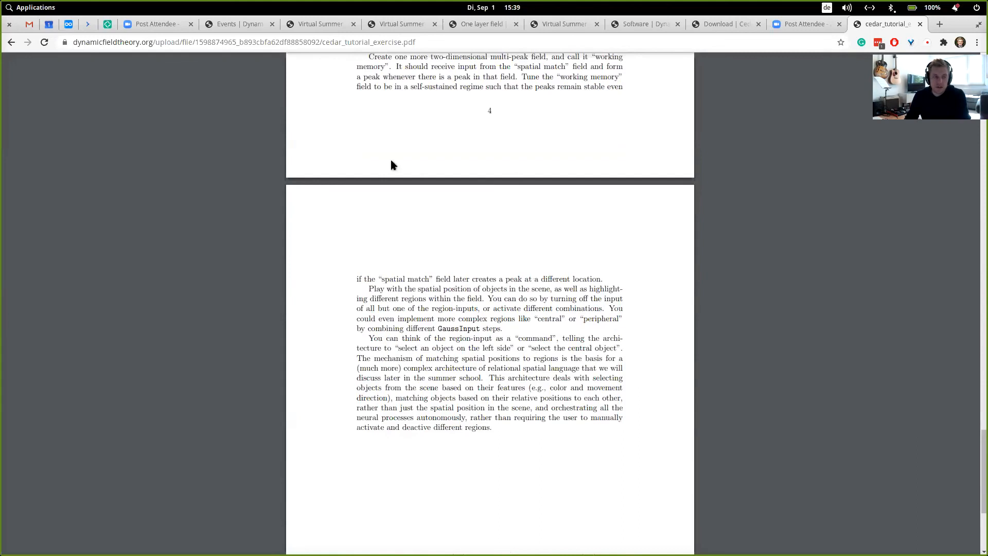
mouse_move(1, 1)
click(557, 364)
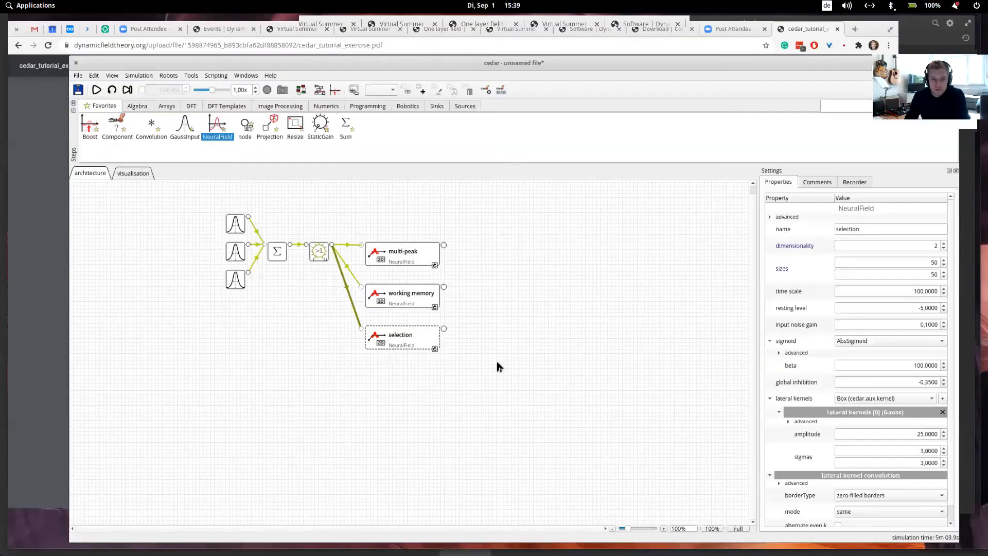
Show the recorder options for the multi-peak field's buffers and output.
click(387, 231)
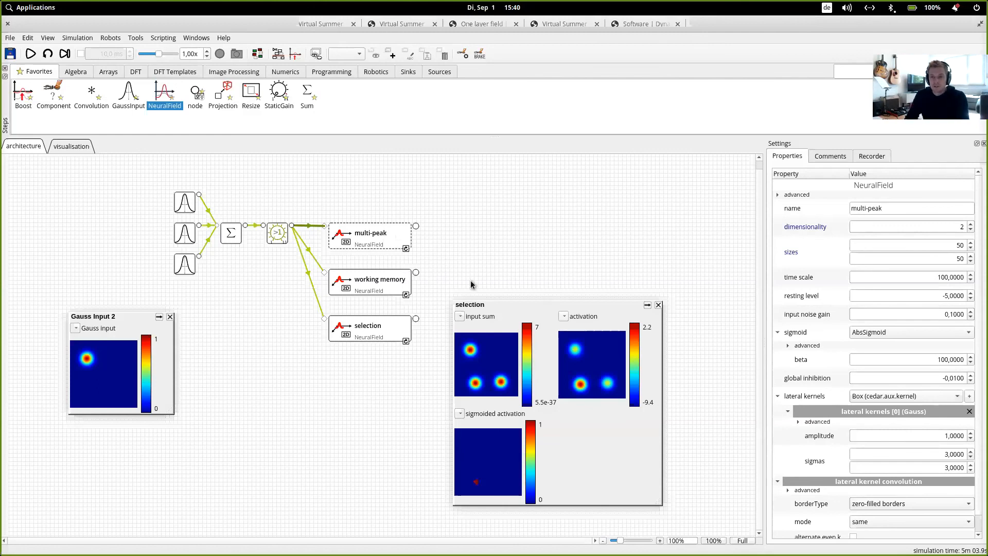
click(874, 156)
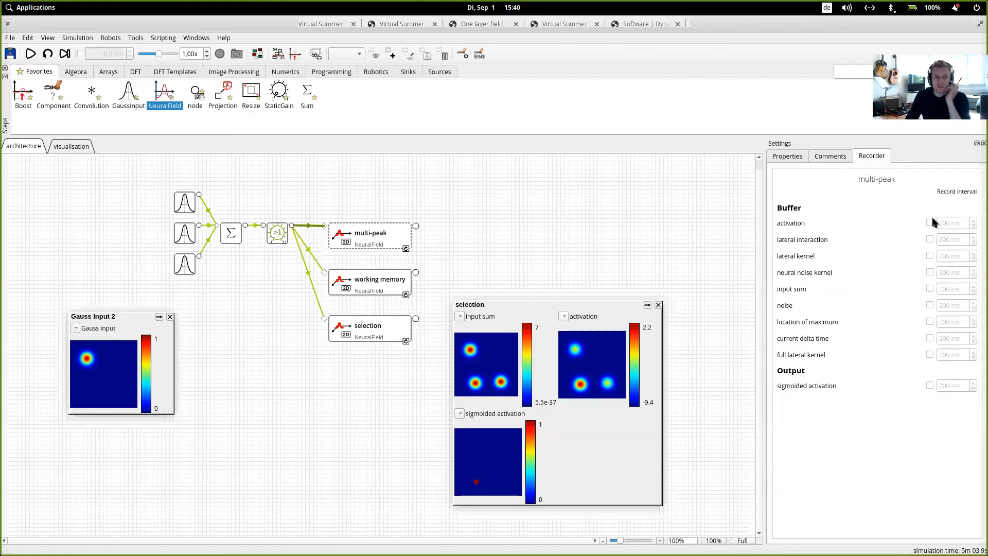
click(436, 73)
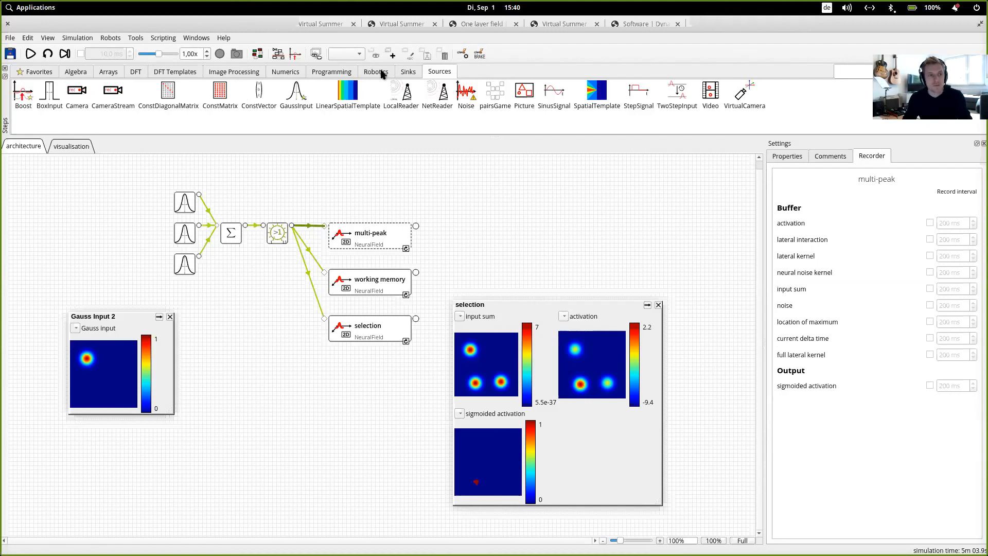
click(231, 75)
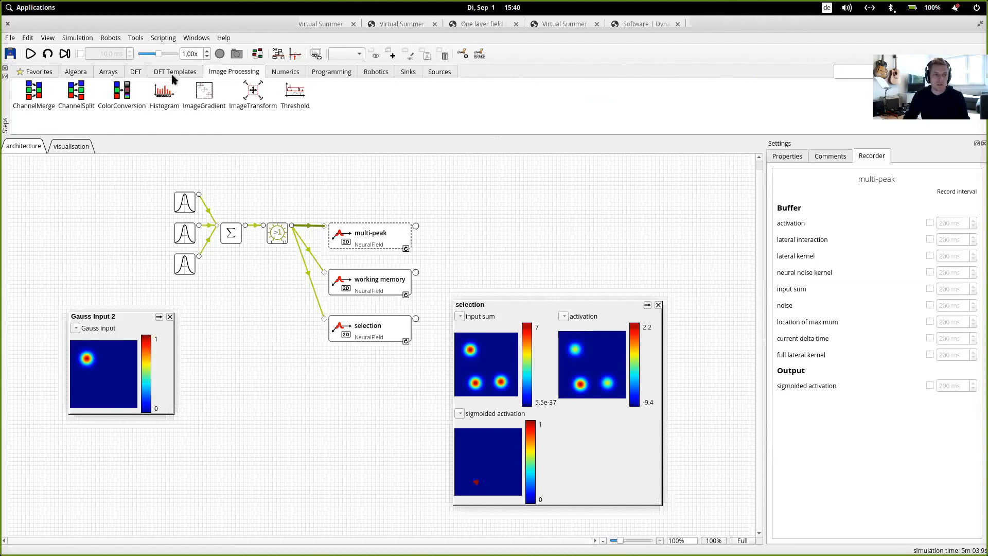
click(38, 72)
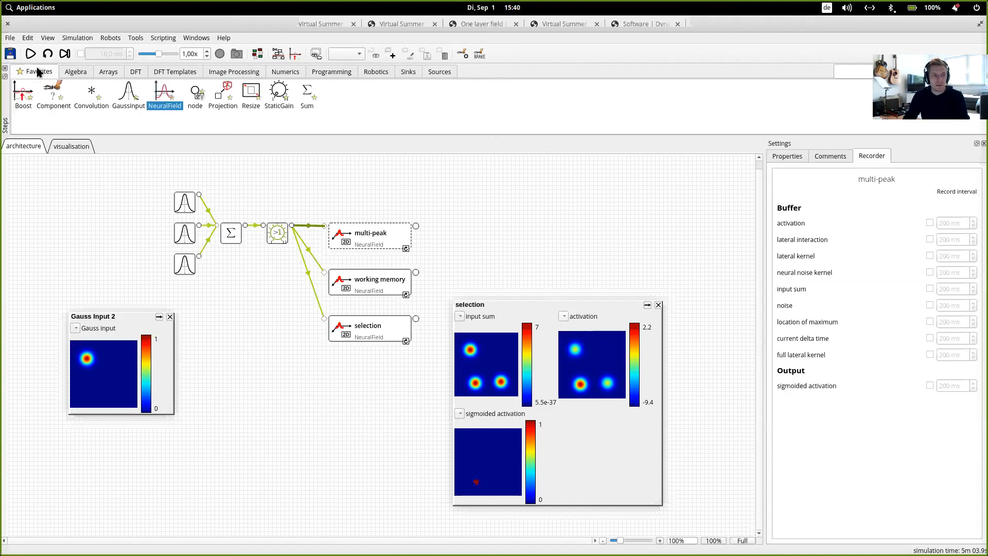